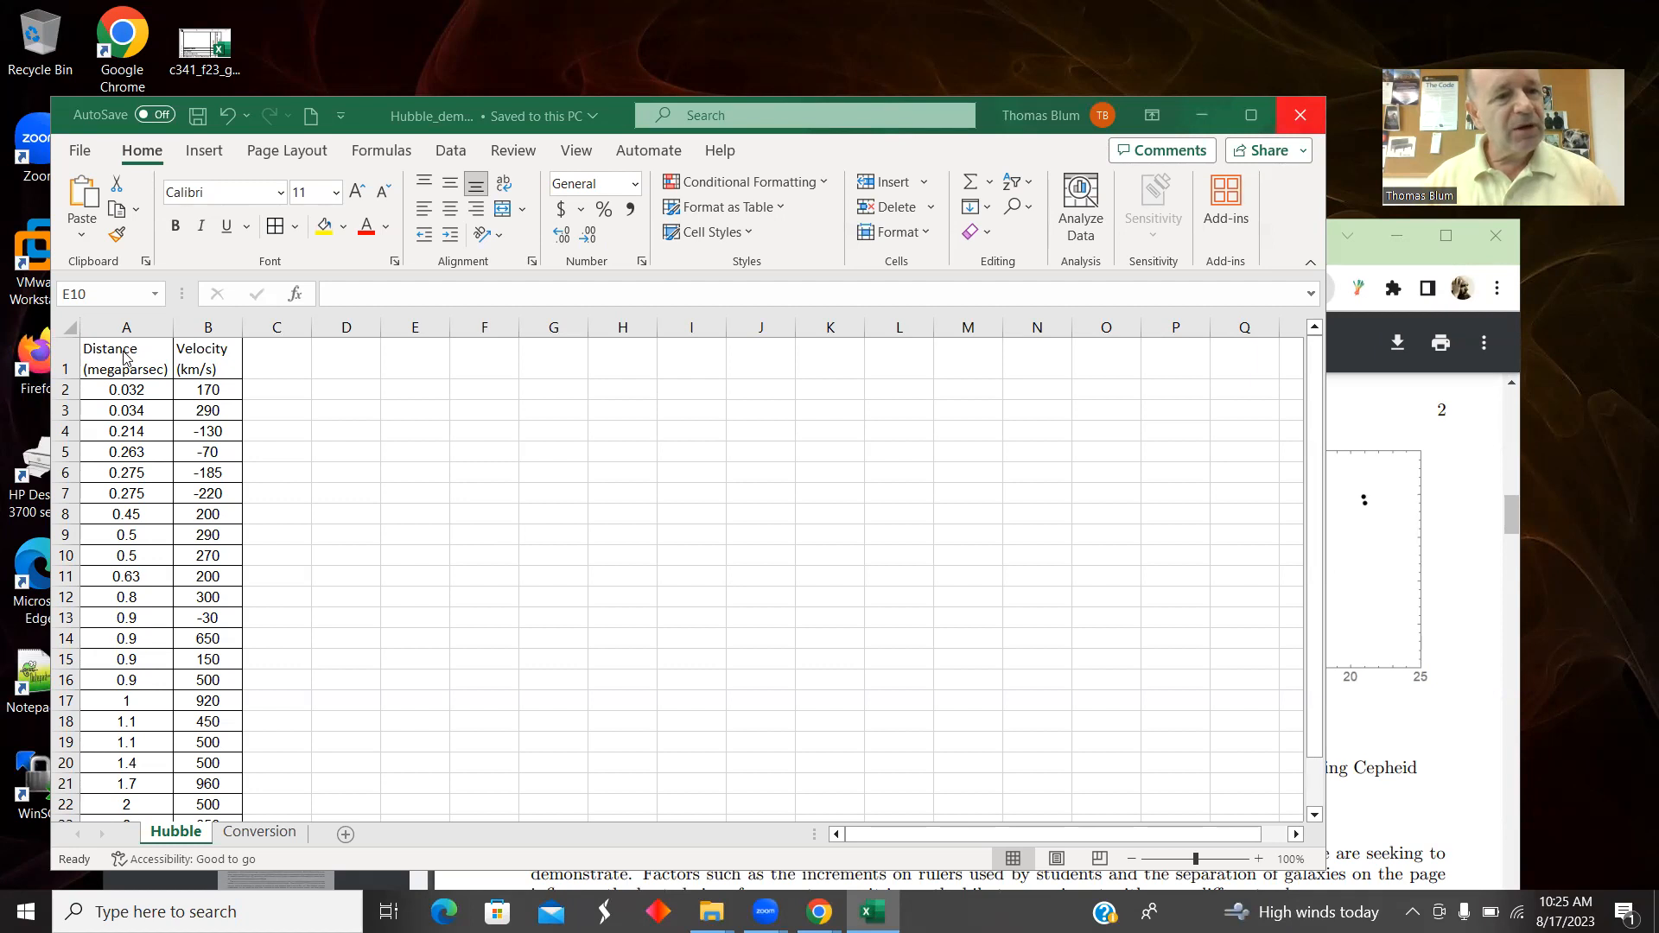
- Insert a scatter chart of A1:B25 and apply the quick layout with axis titles, linear trendline, equation and R-squared value
{"action": "left_click_drag", "start_coordinate": [143, 355], "coordinate": [205, 787]}
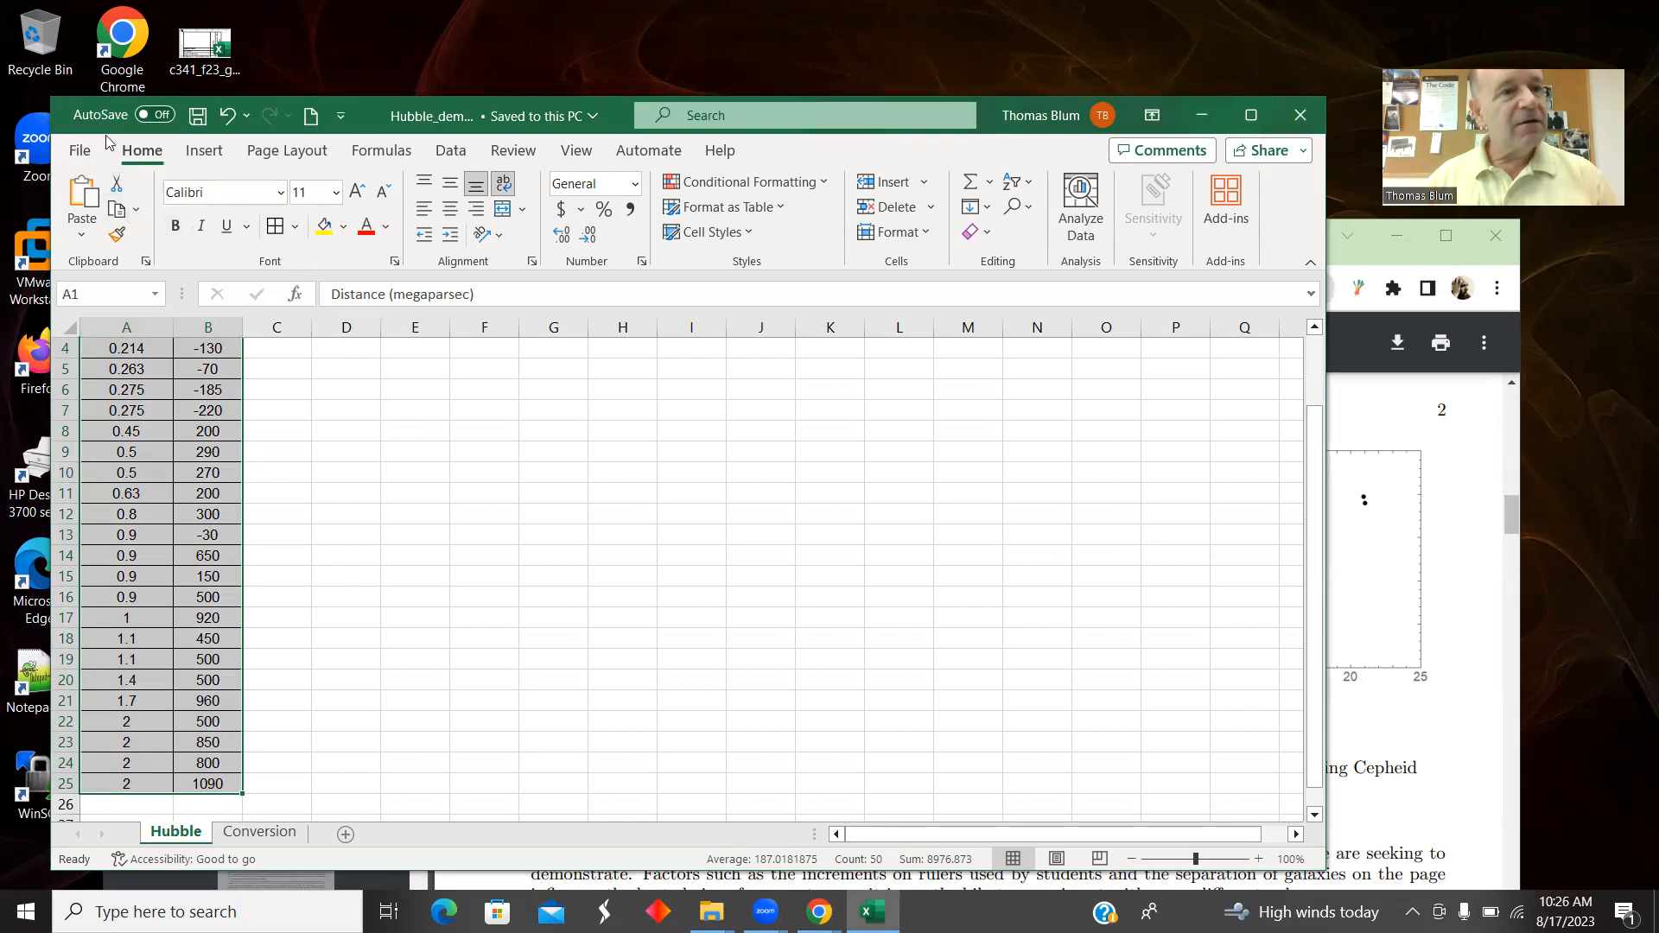
{"action": "left_click", "coordinate": [208, 152]}
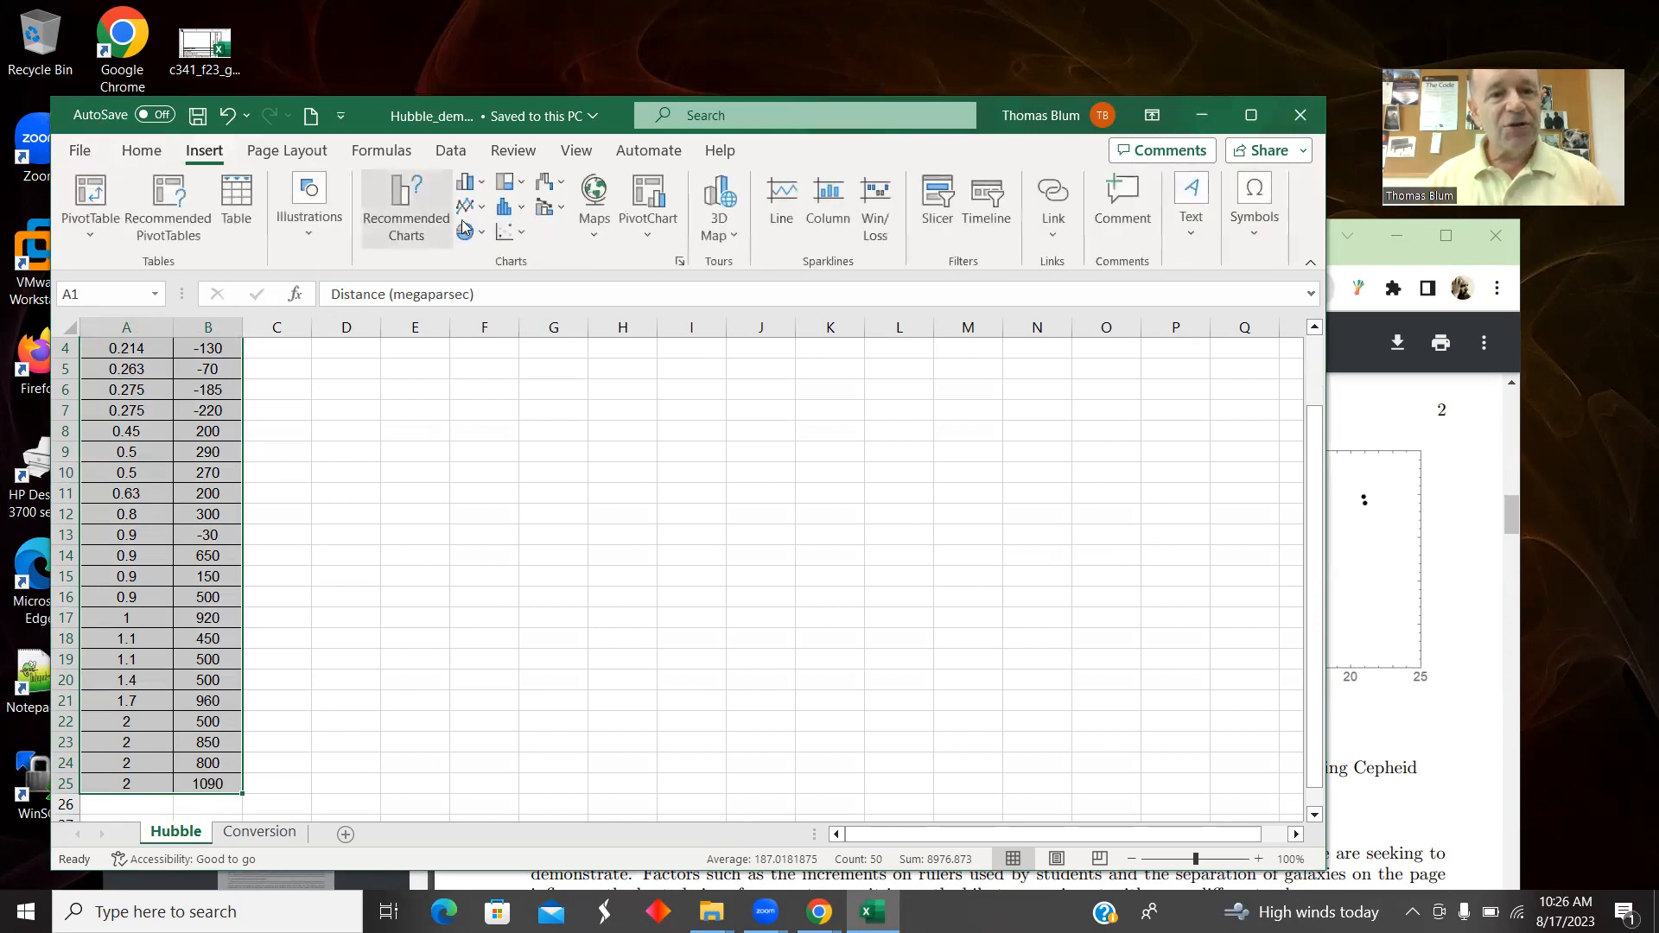
{"action": "left_click", "coordinate": [510, 231]}
{"action": "left_click", "coordinate": [527, 311]}
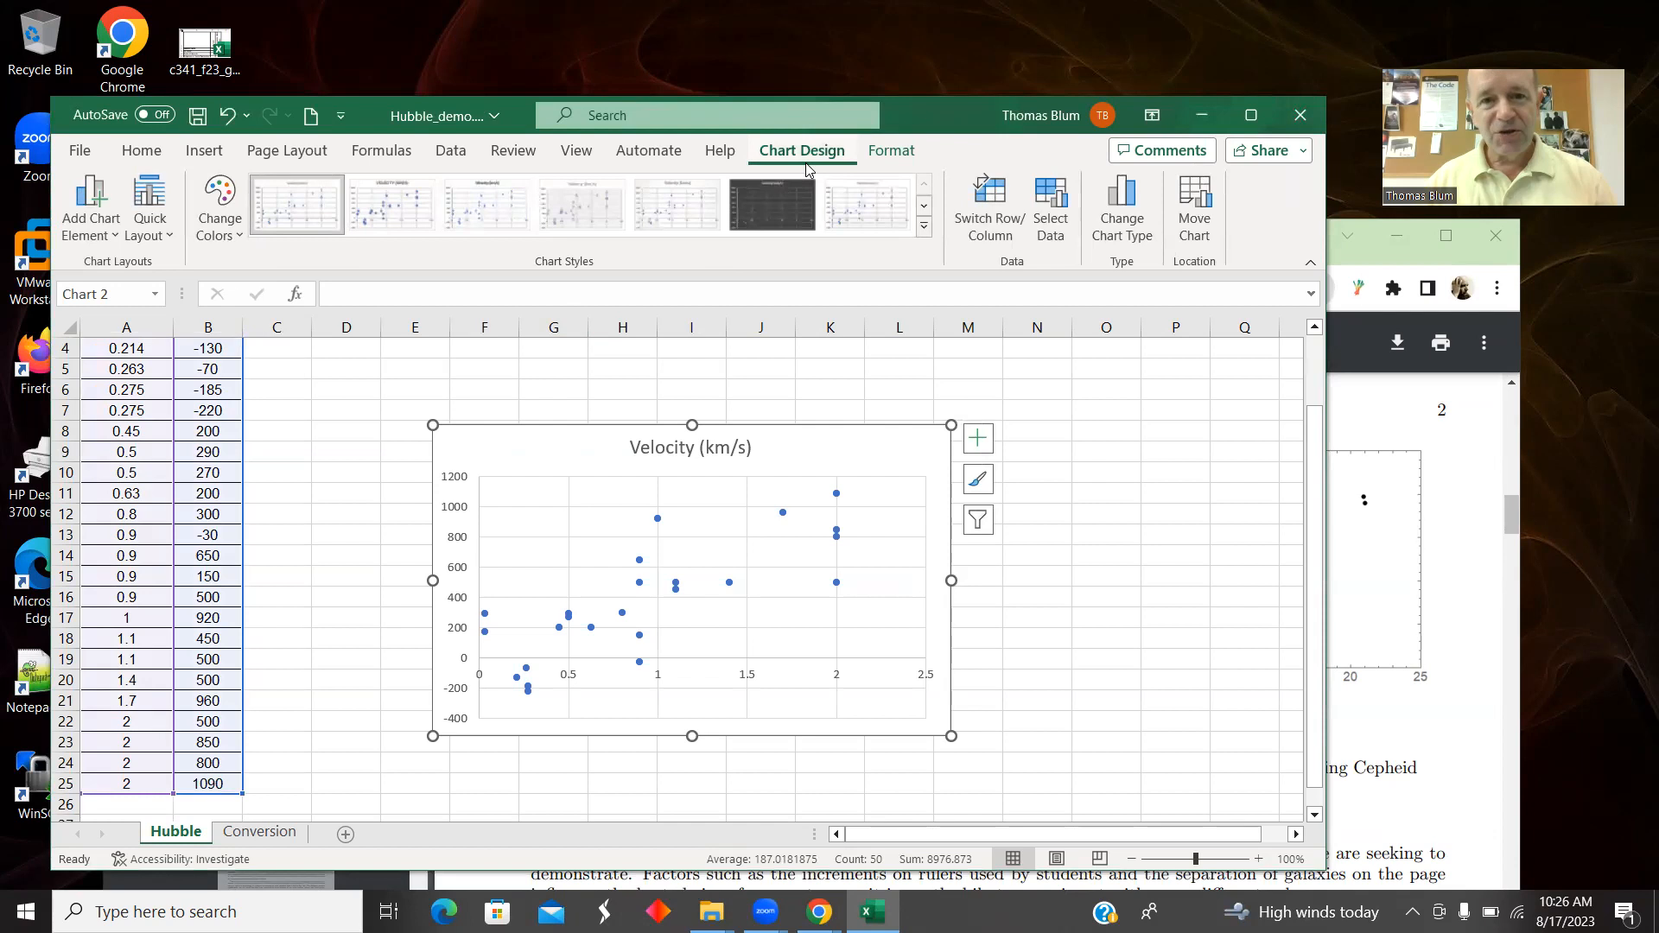
{"action": "left_click", "coordinate": [171, 233]}
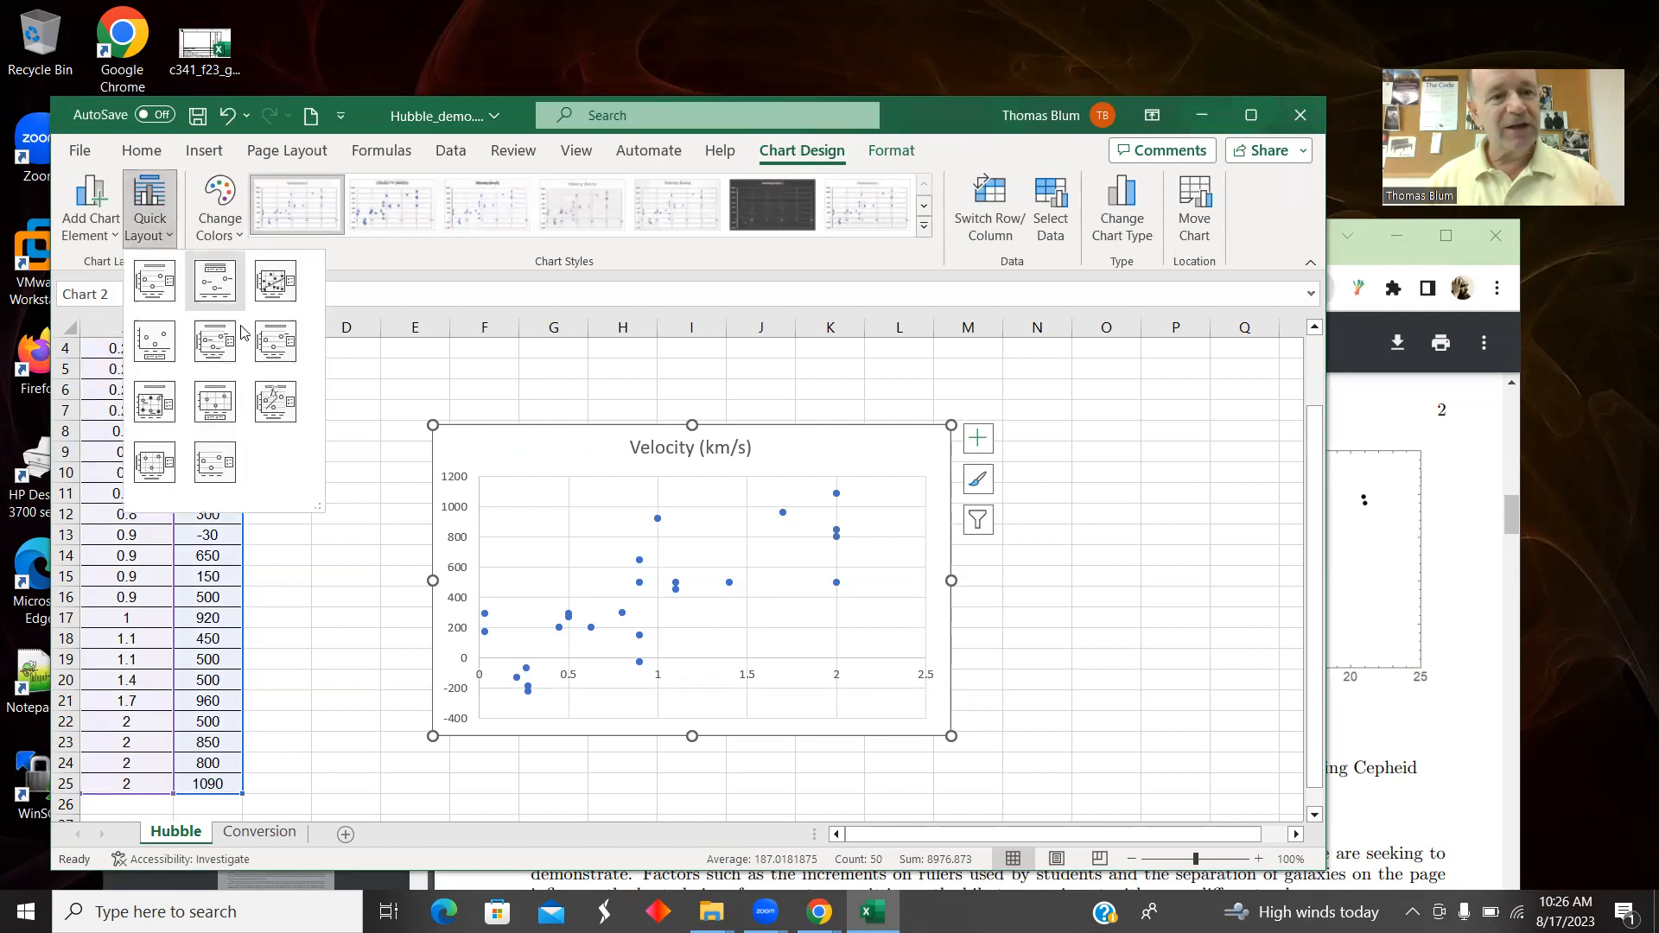
{"action": "left_click", "coordinate": [275, 402]}
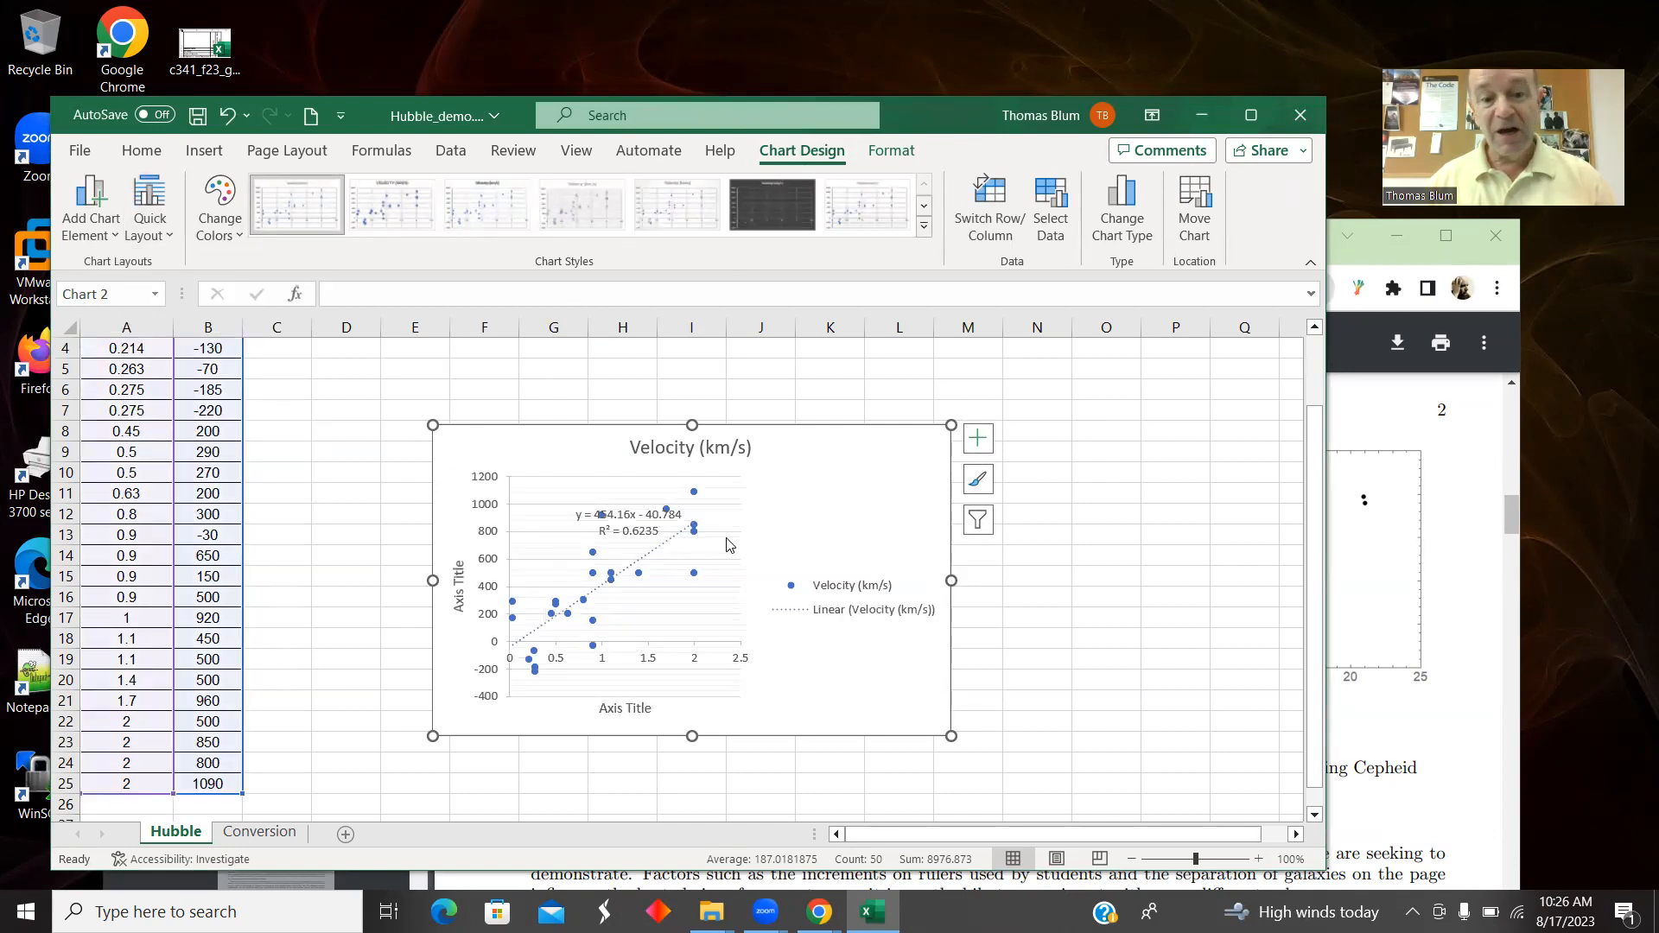
- Title the chart's horizontal axis "Distance (Megaparsec)"
{"action": "left_click", "coordinate": [610, 708]}
{"action": "left_click_drag", "start_coordinate": [650, 707], "coordinate": [586, 707]}
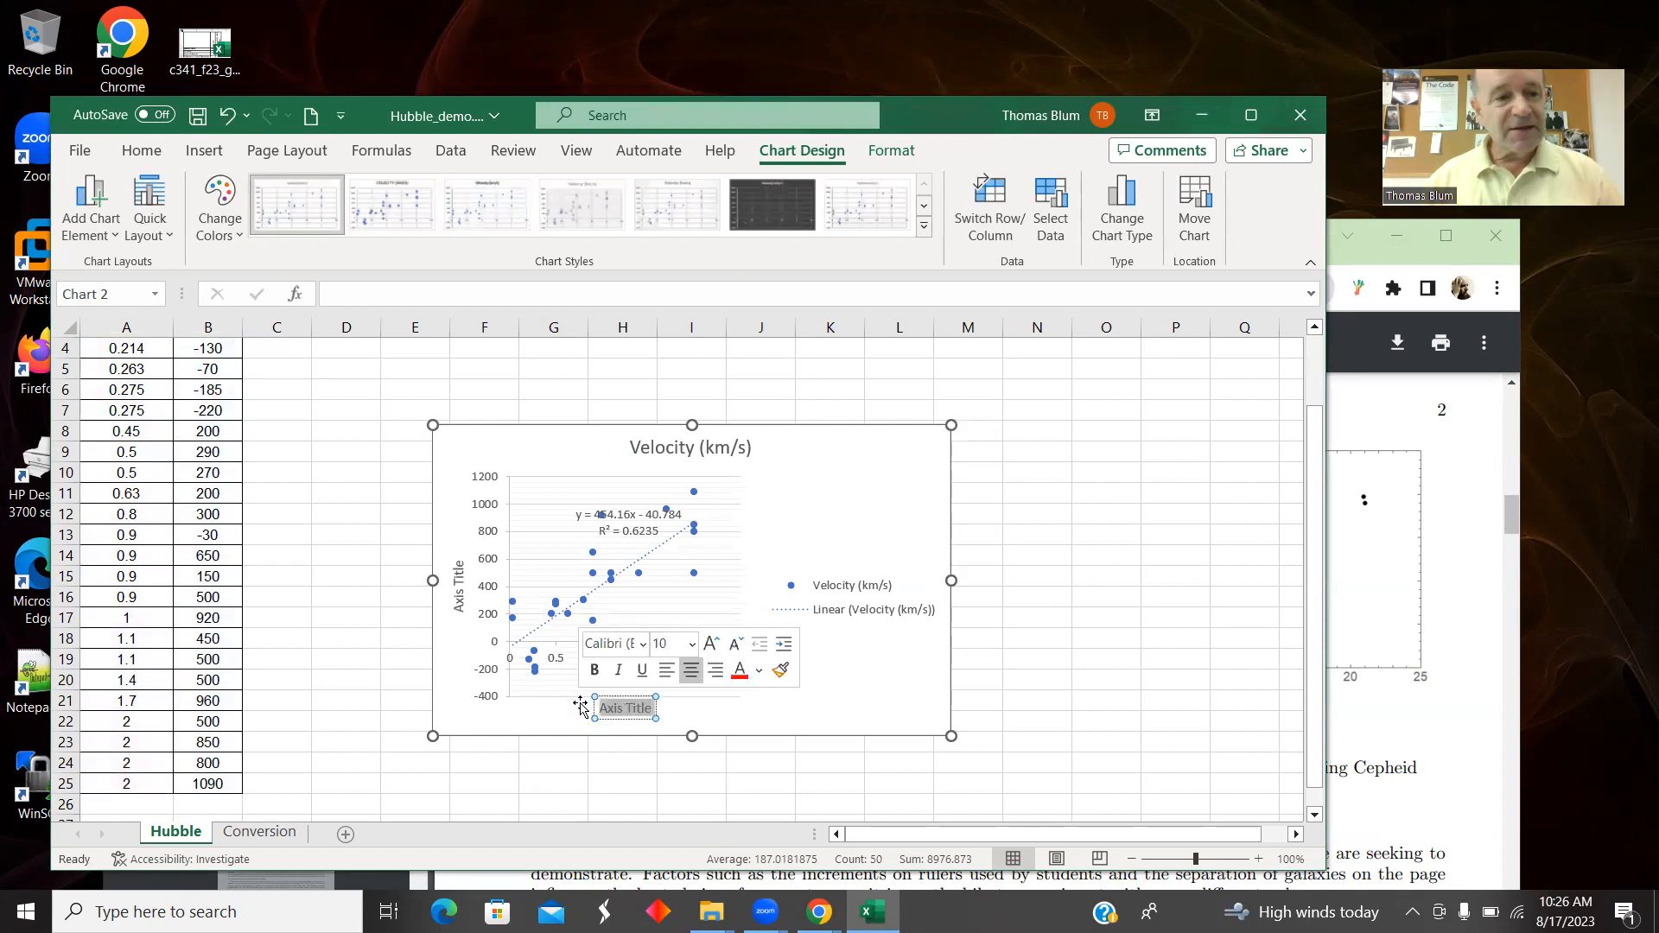
{"action": "scroll", "coordinate": [586, 692], "scroll_direction": "up", "scroll_amount": 1}
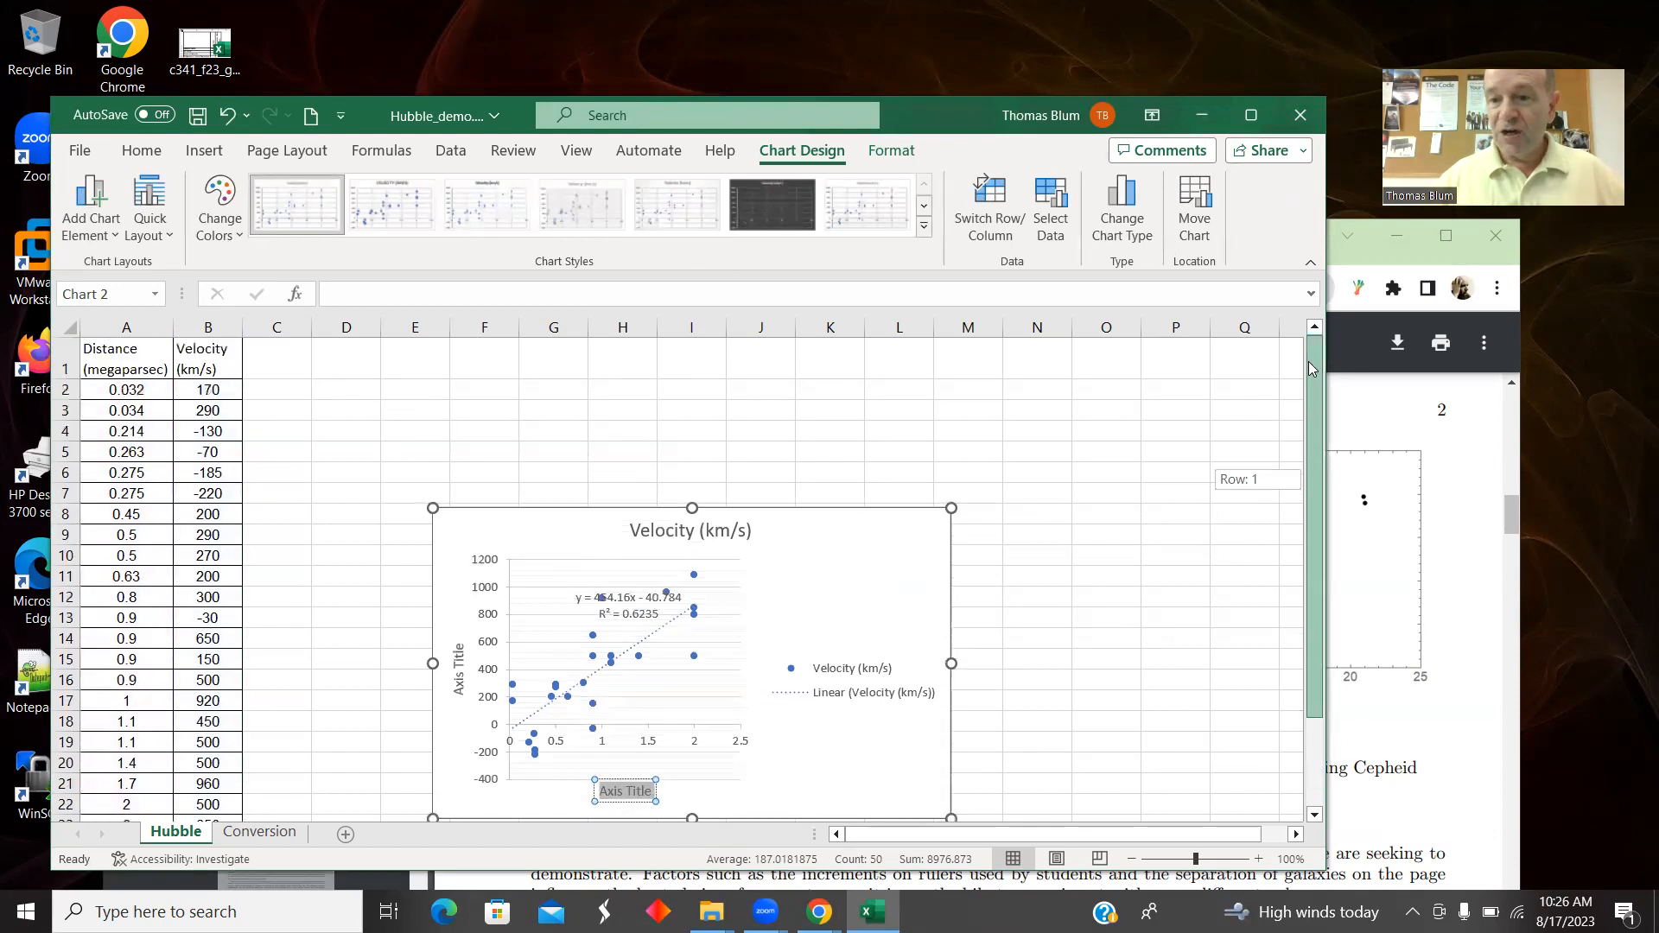
{"action": "type", "text": "DFista"}
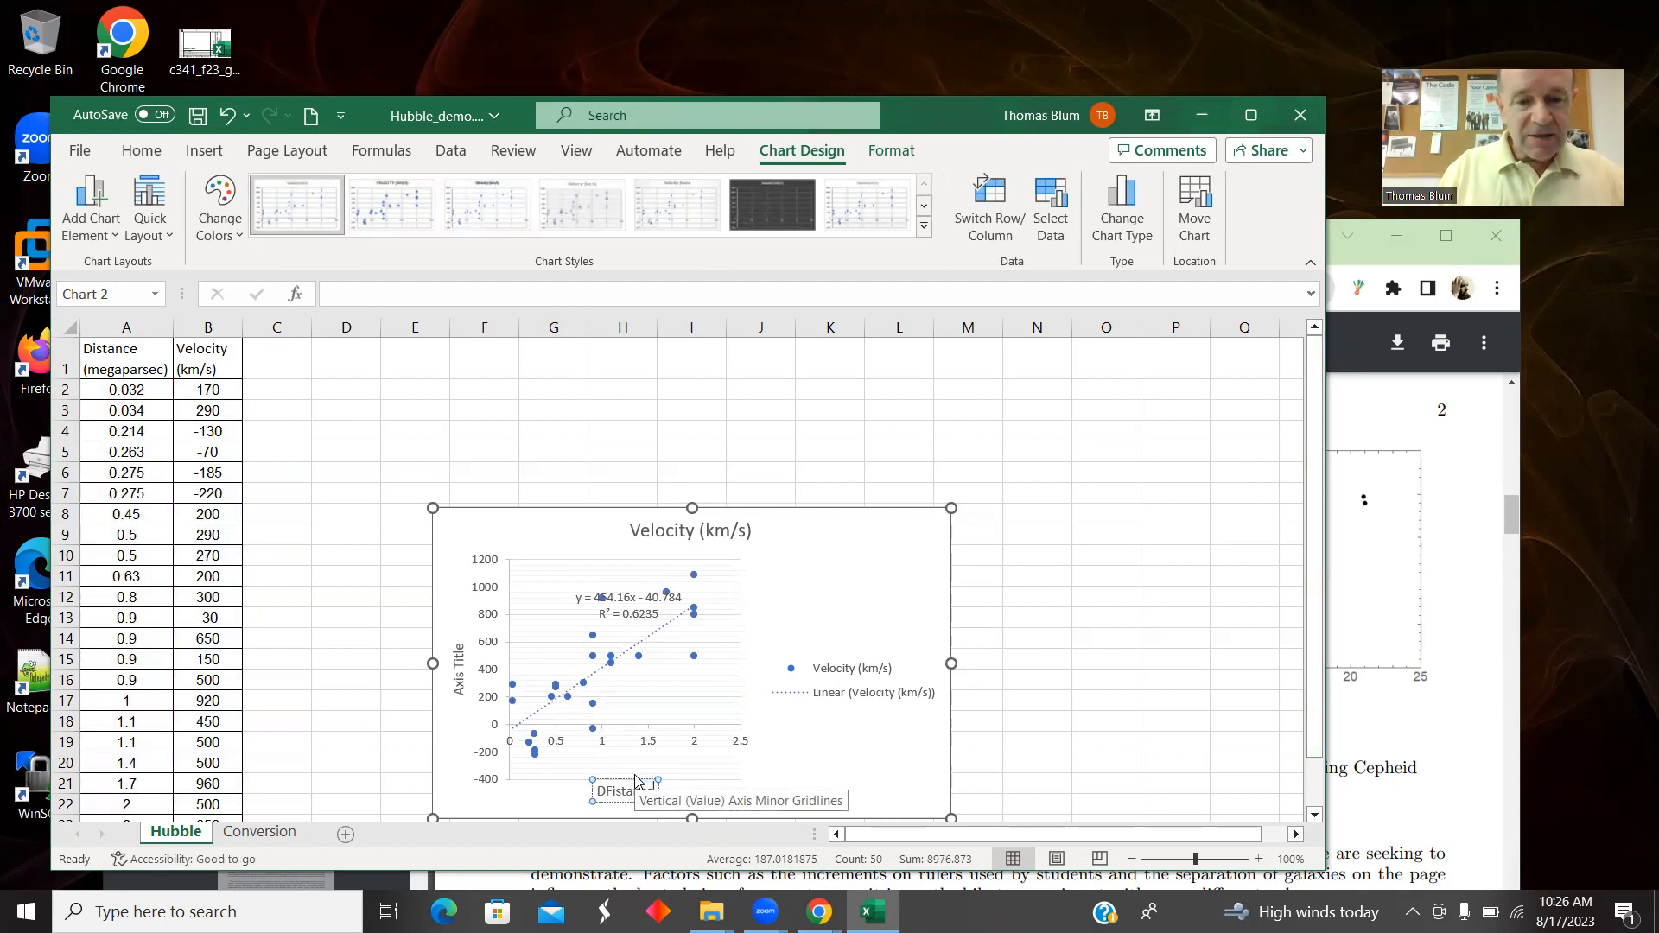
{"action": "type", "text": "nce (Megaparsec)"}
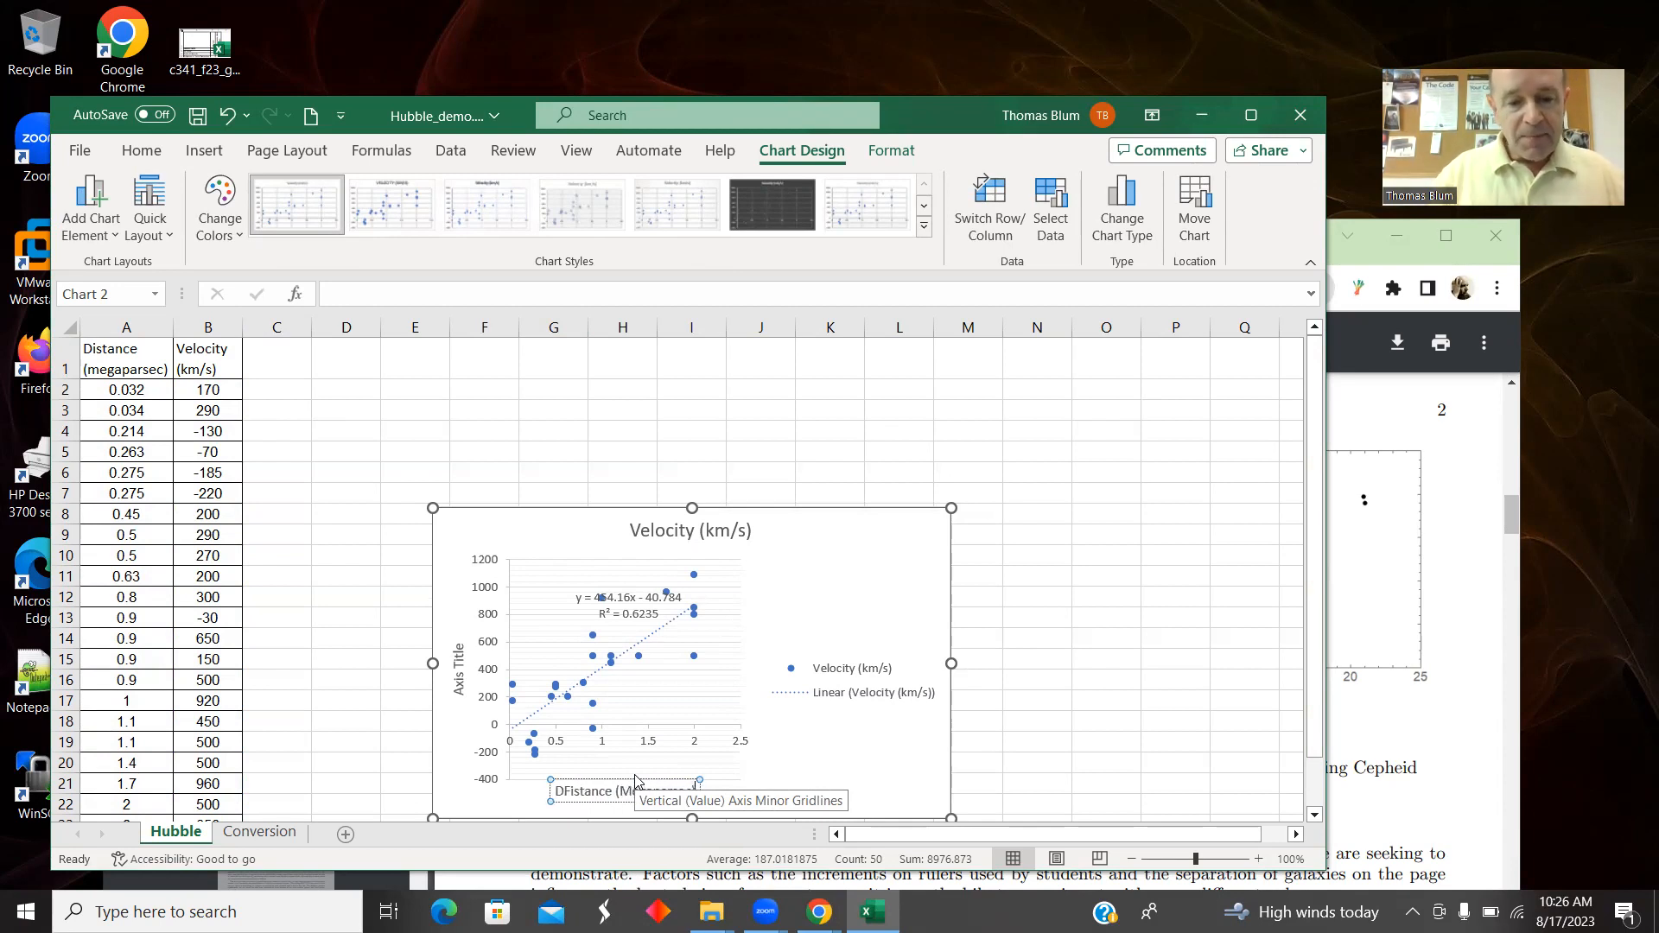
{"action": "left_click", "coordinate": [563, 792]}
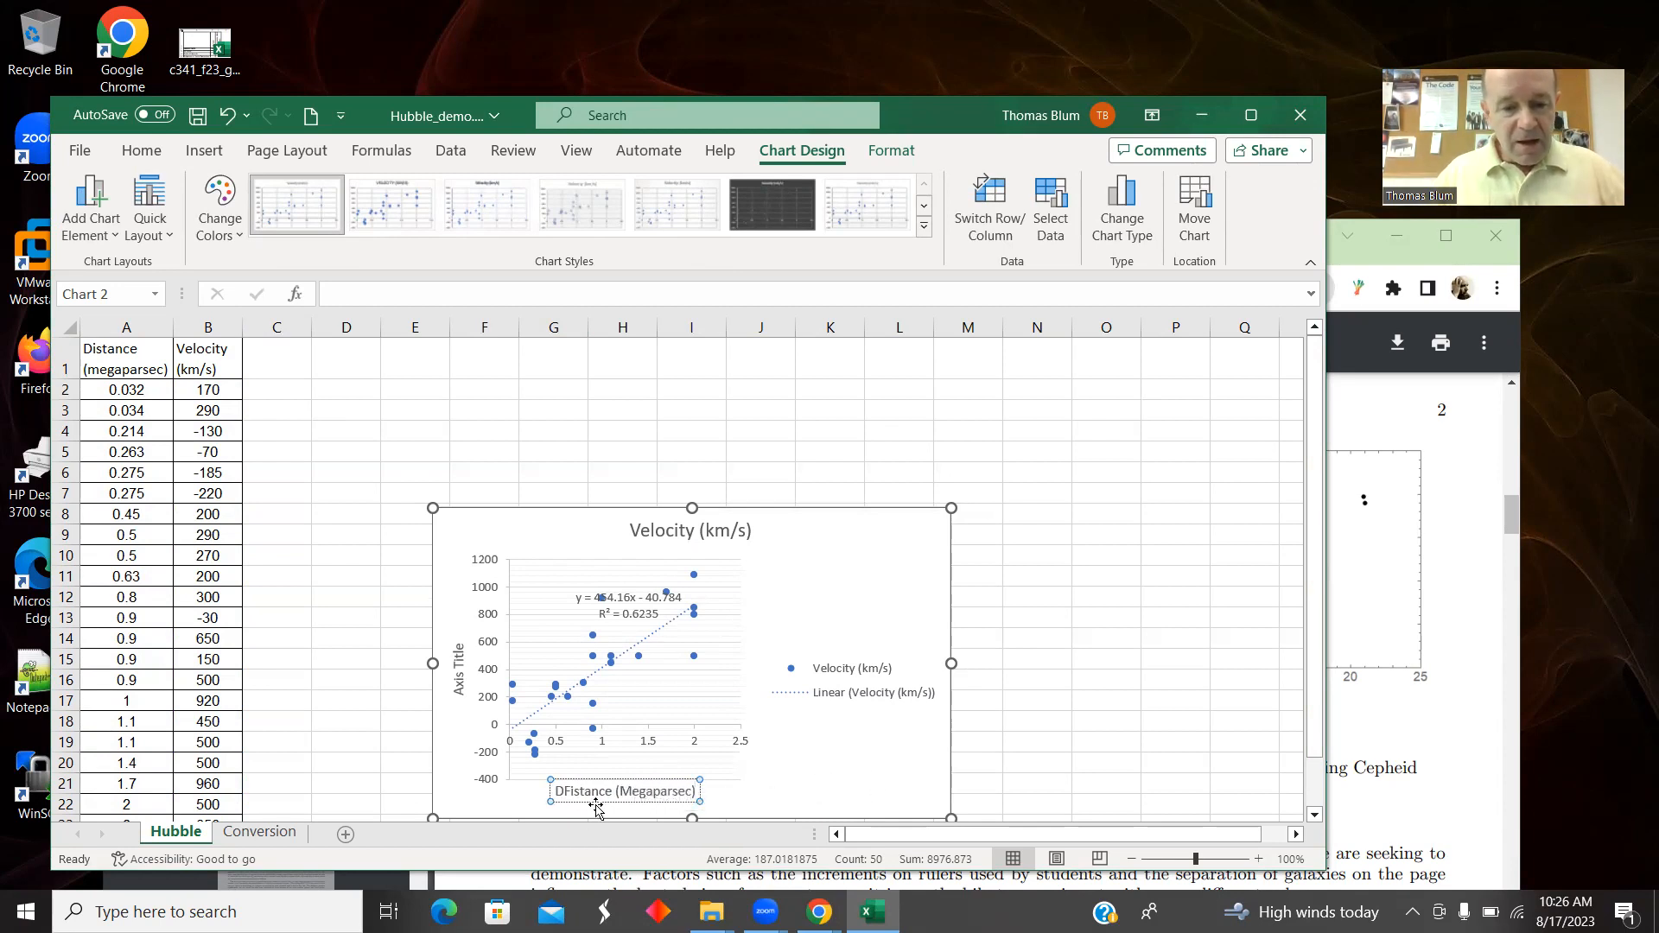
{"action": "key", "text": "Delete"}
- Delete the legend from the scatter chart
{"action": "left_click", "coordinate": [778, 744]}
{"action": "left_click", "coordinate": [840, 679]}
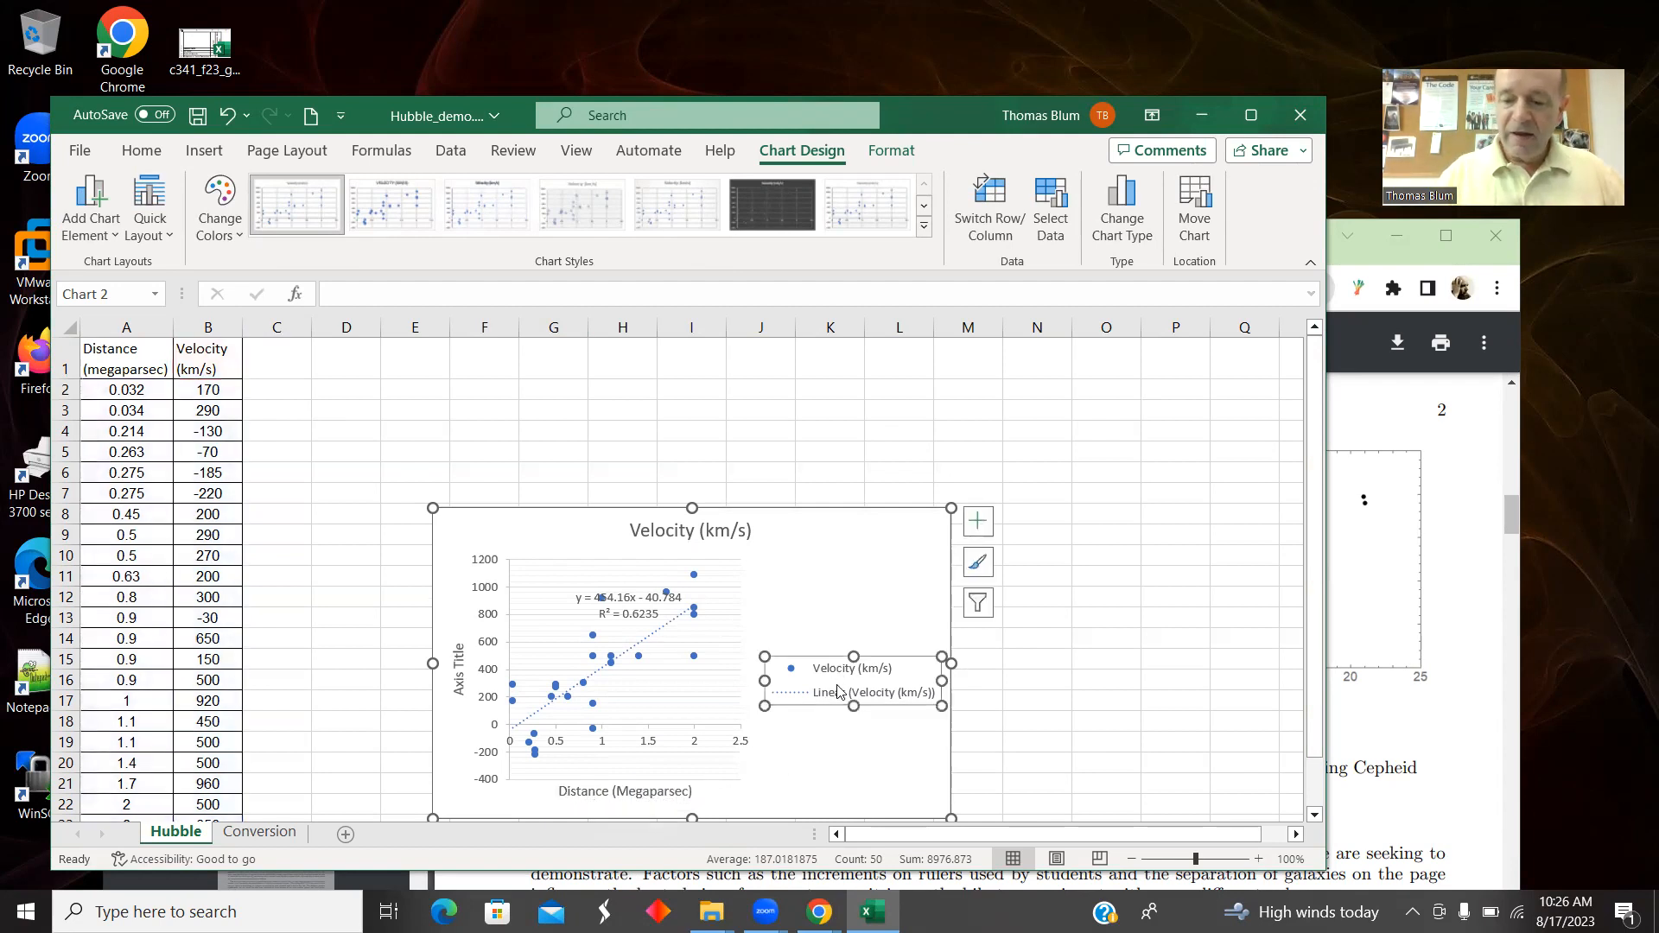
{"action": "key", "text": "Delete"}
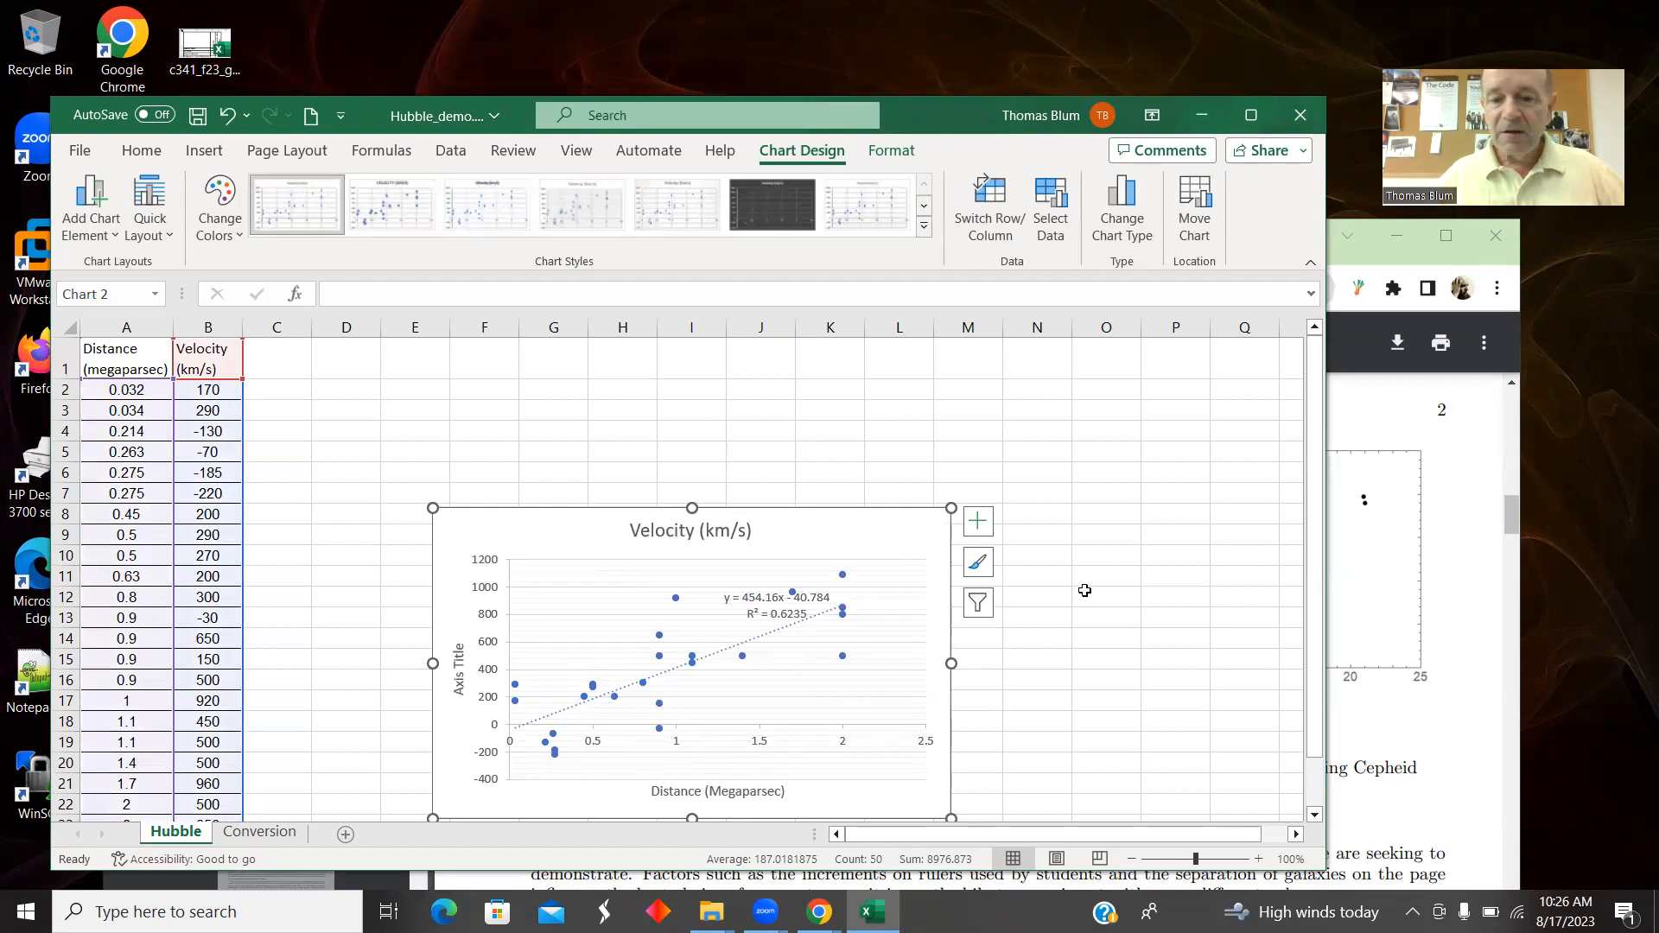
- Title the chart's vertical axis "Velocity (km/s)"
{"action": "left_click", "coordinate": [459, 667]}
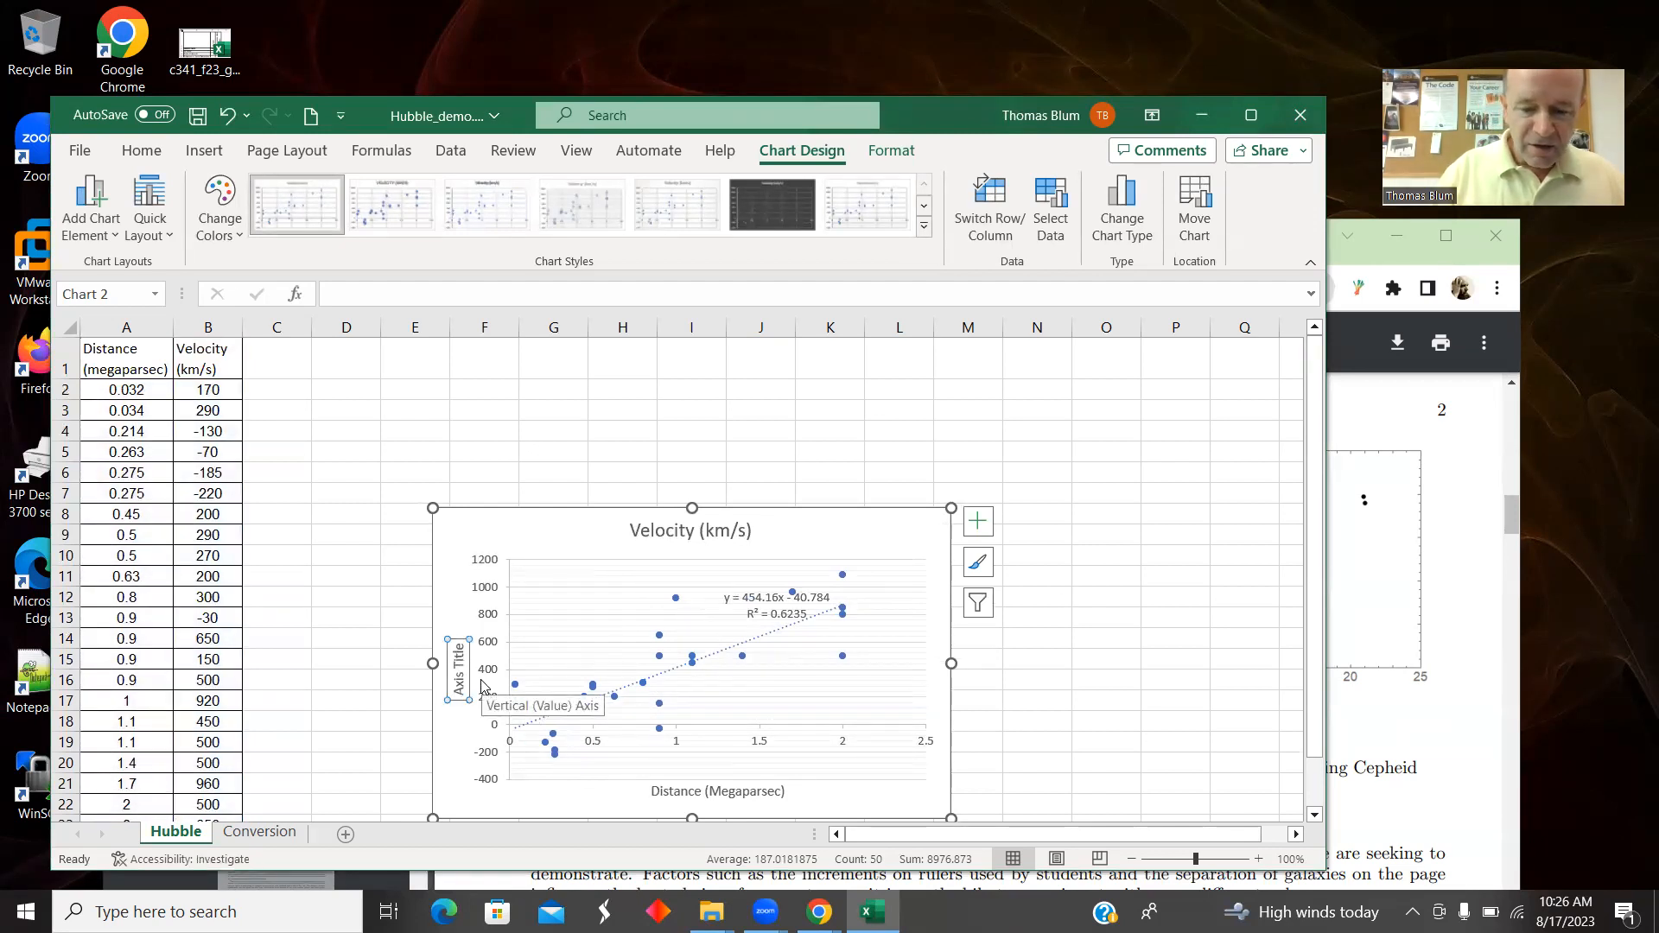
{"action": "type", "text": "Velocity (km/s"}
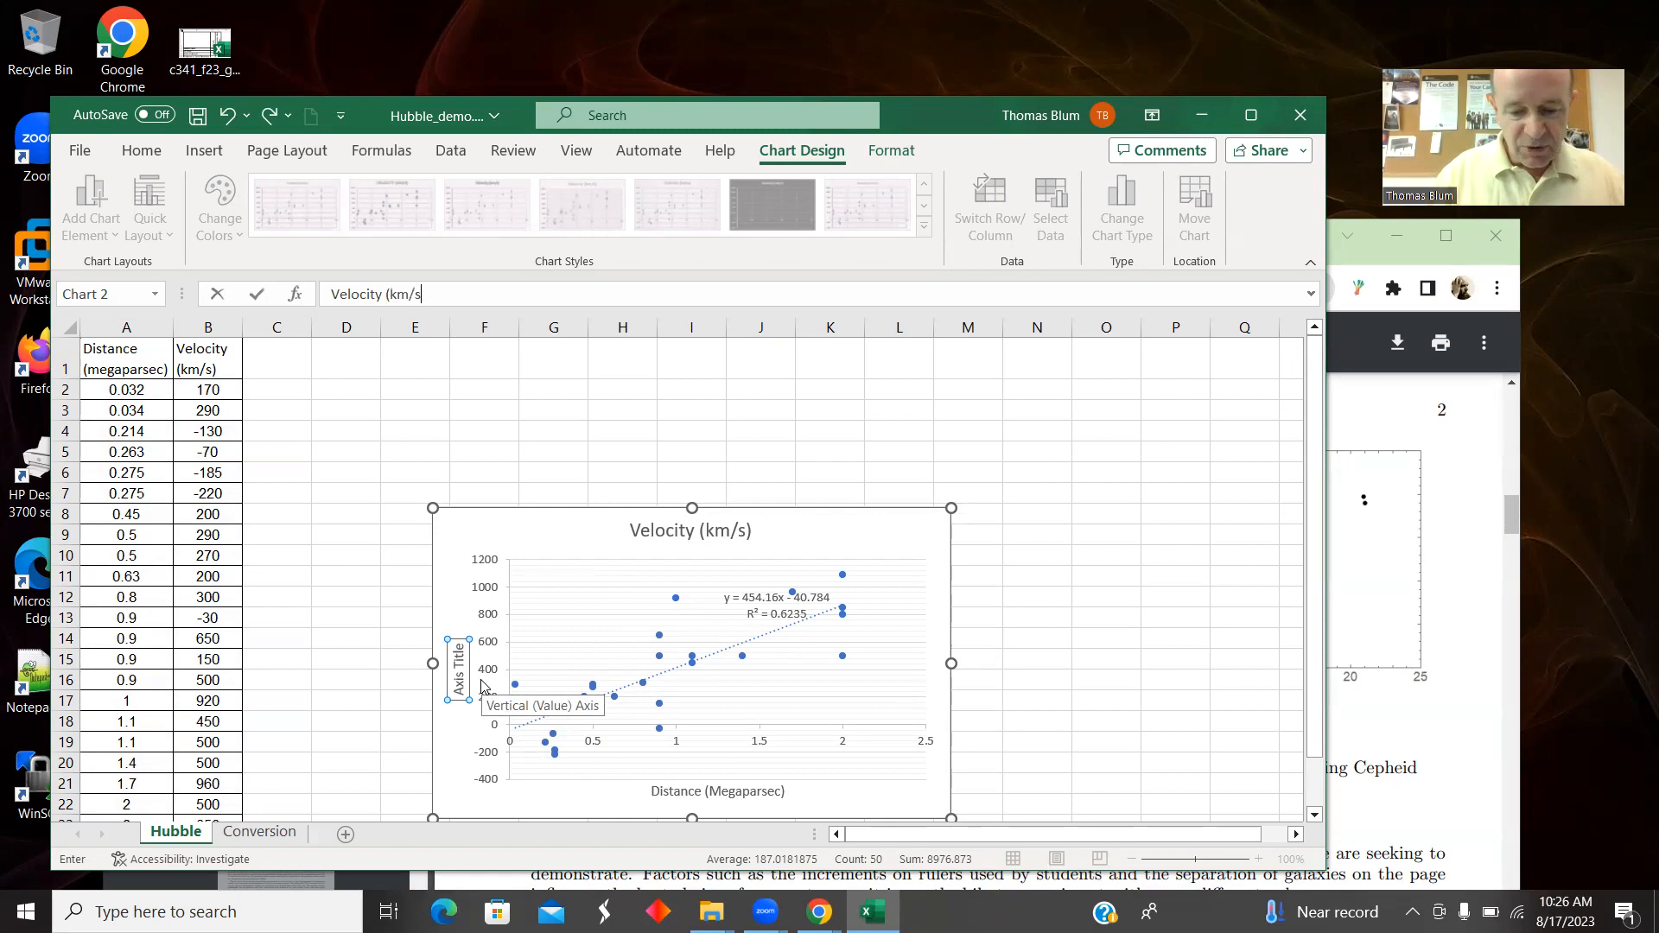
{"action": "key", "text": "Return"}
- Change the chart title to "Hubble's Oroginal Data" and move the chart up beside the data columns, just below row 1
{"action": "left_click", "coordinate": [730, 527]}
{"action": "left_click_drag", "start_coordinate": [750, 530], "coordinate": [574, 529]}
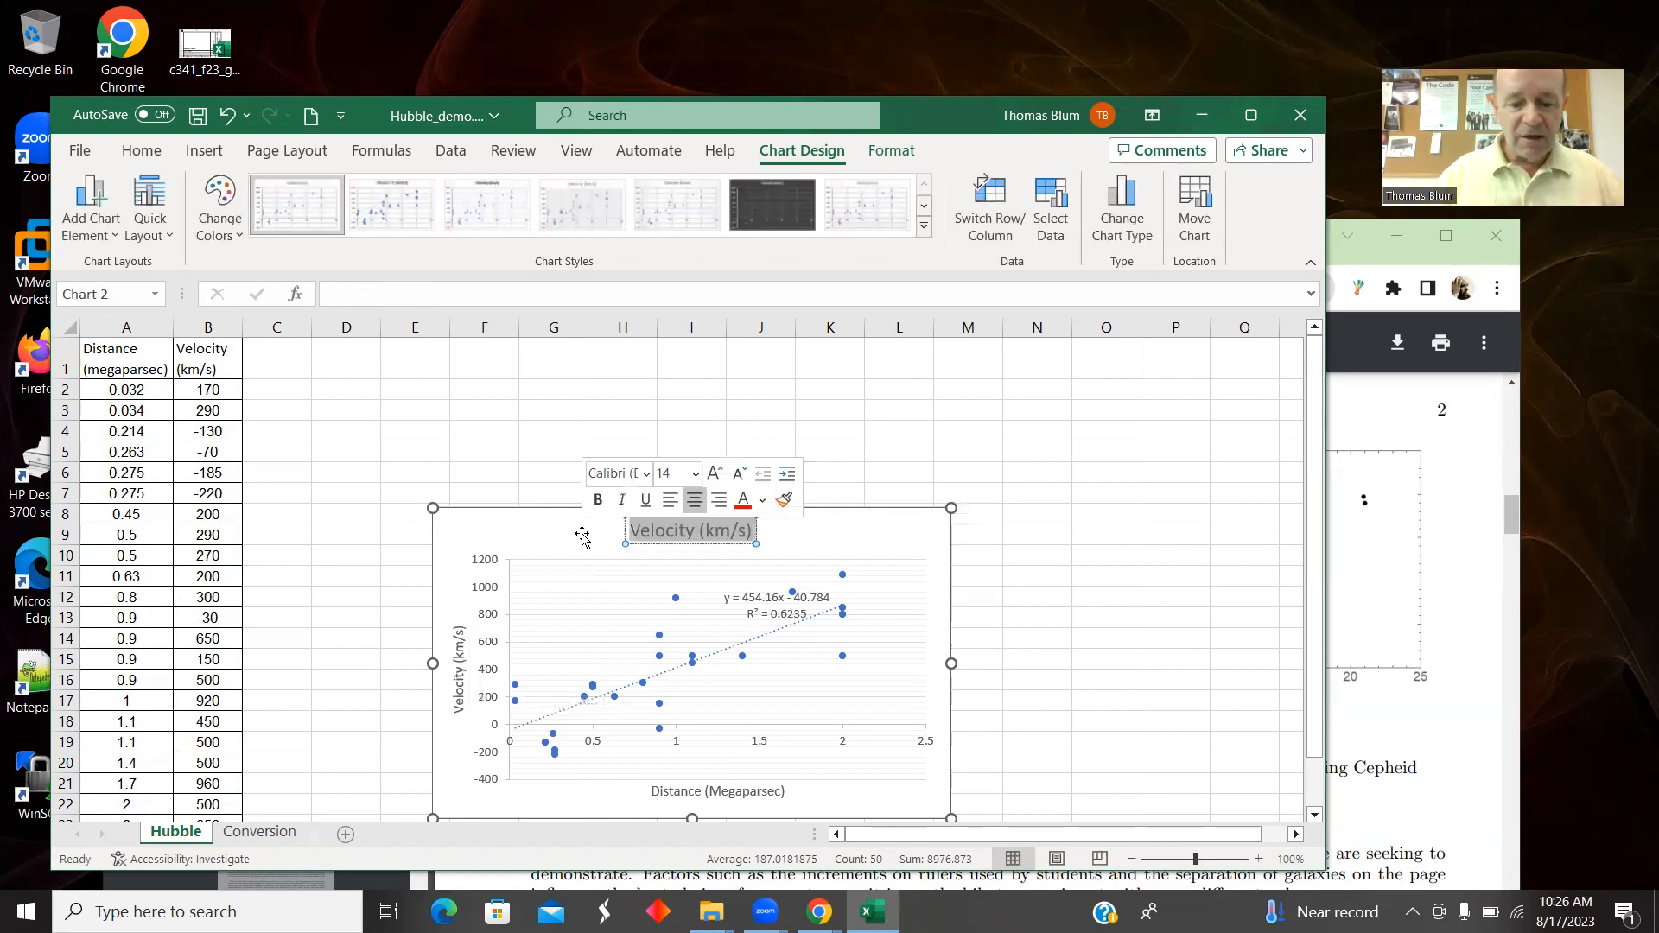
{"action": "type", "text": "Hubble's"}
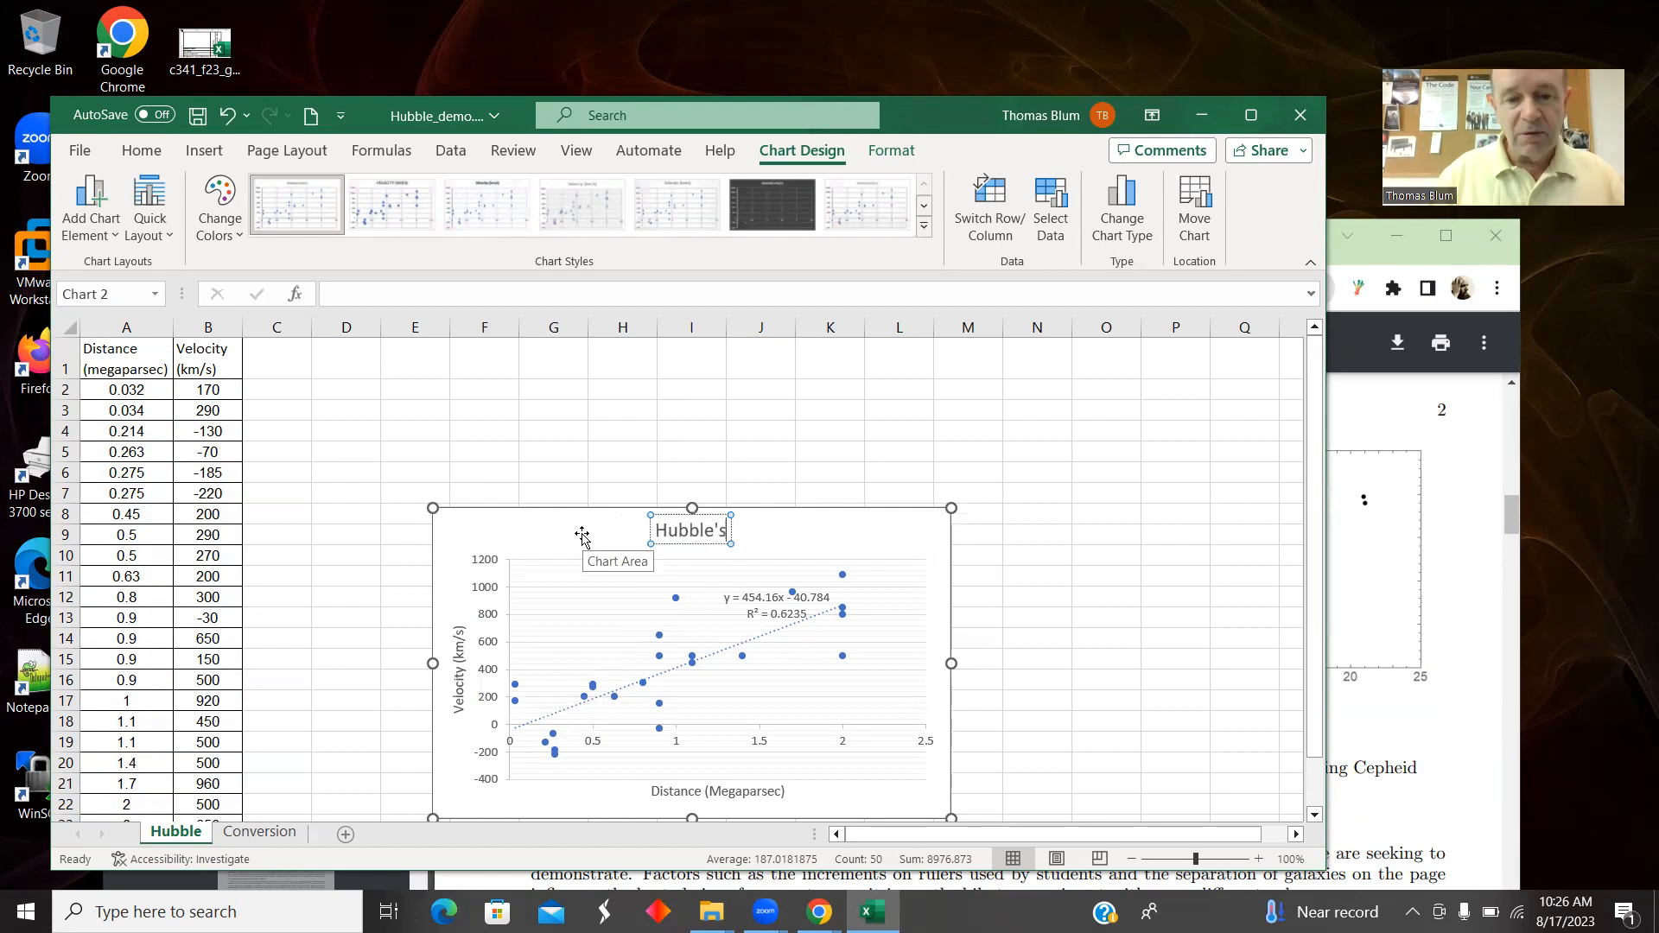
{"action": "type", "text": " Orog"}
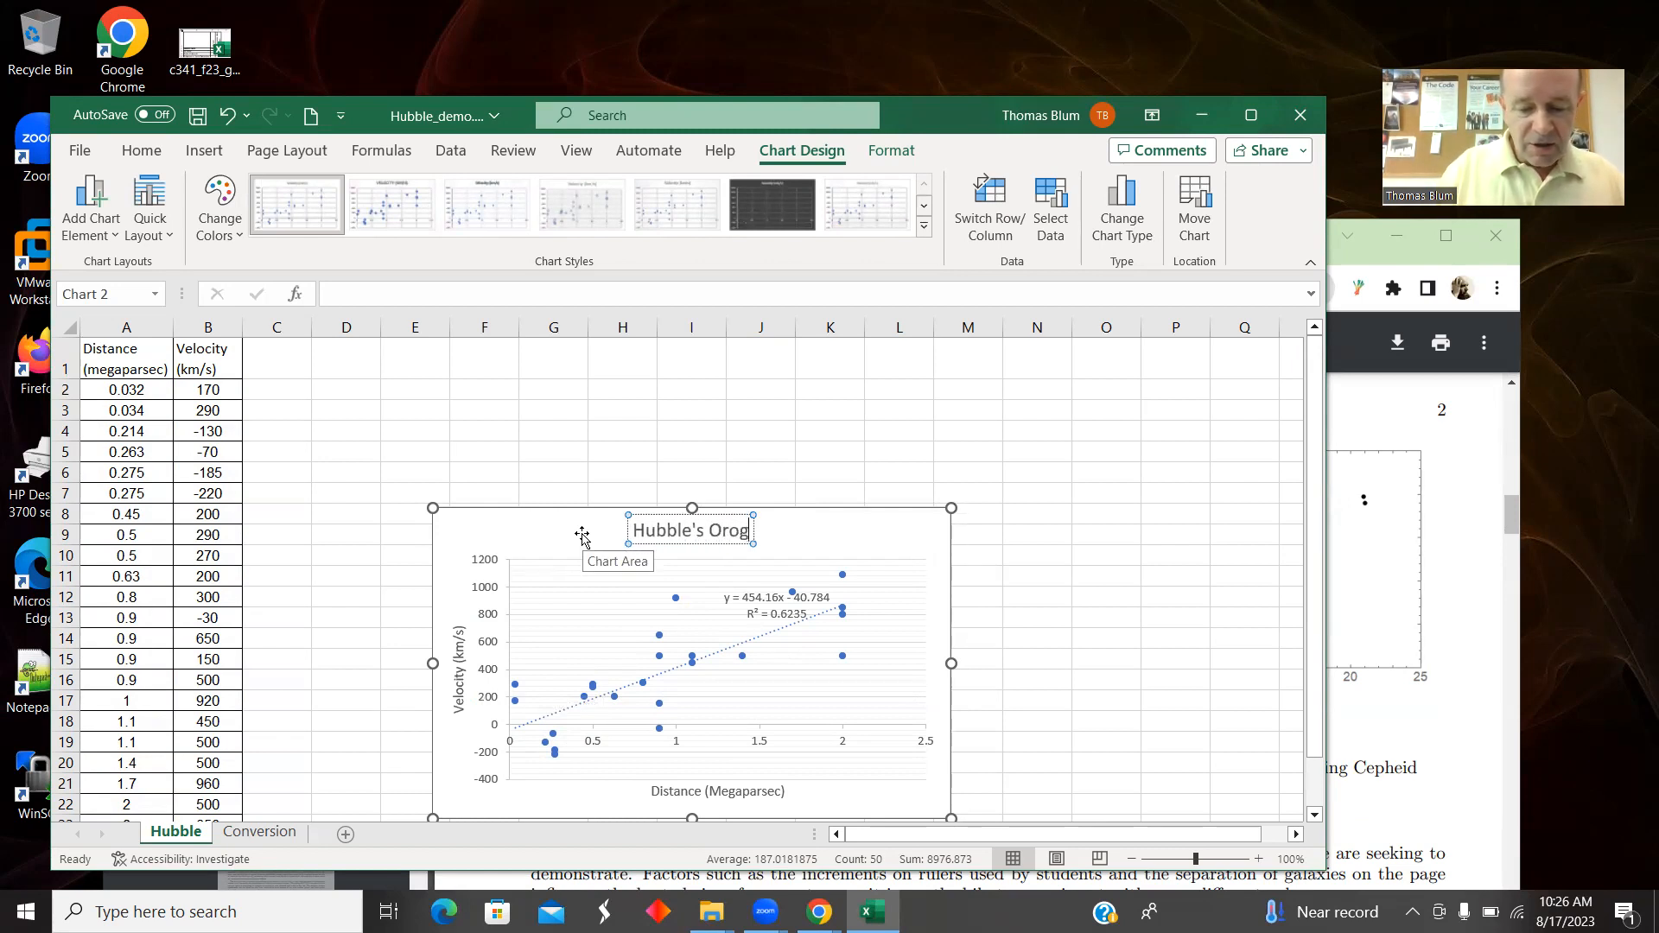
{"action": "type", "text": "inal Data"}
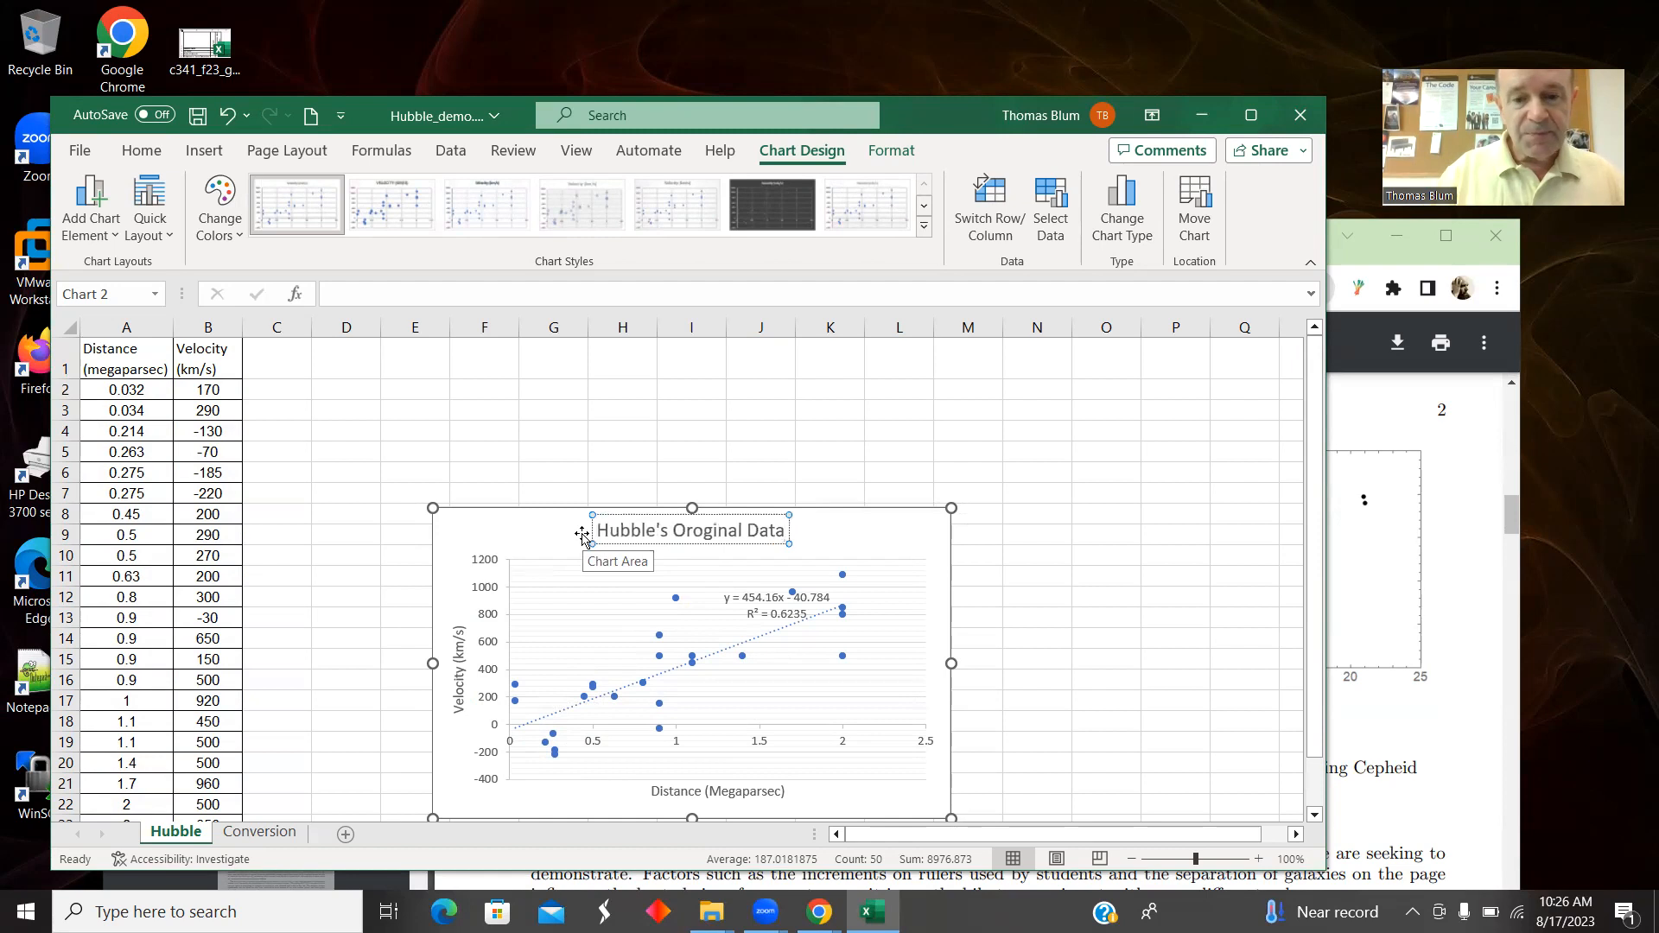
{"action": "left_click", "coordinate": [1046, 550]}
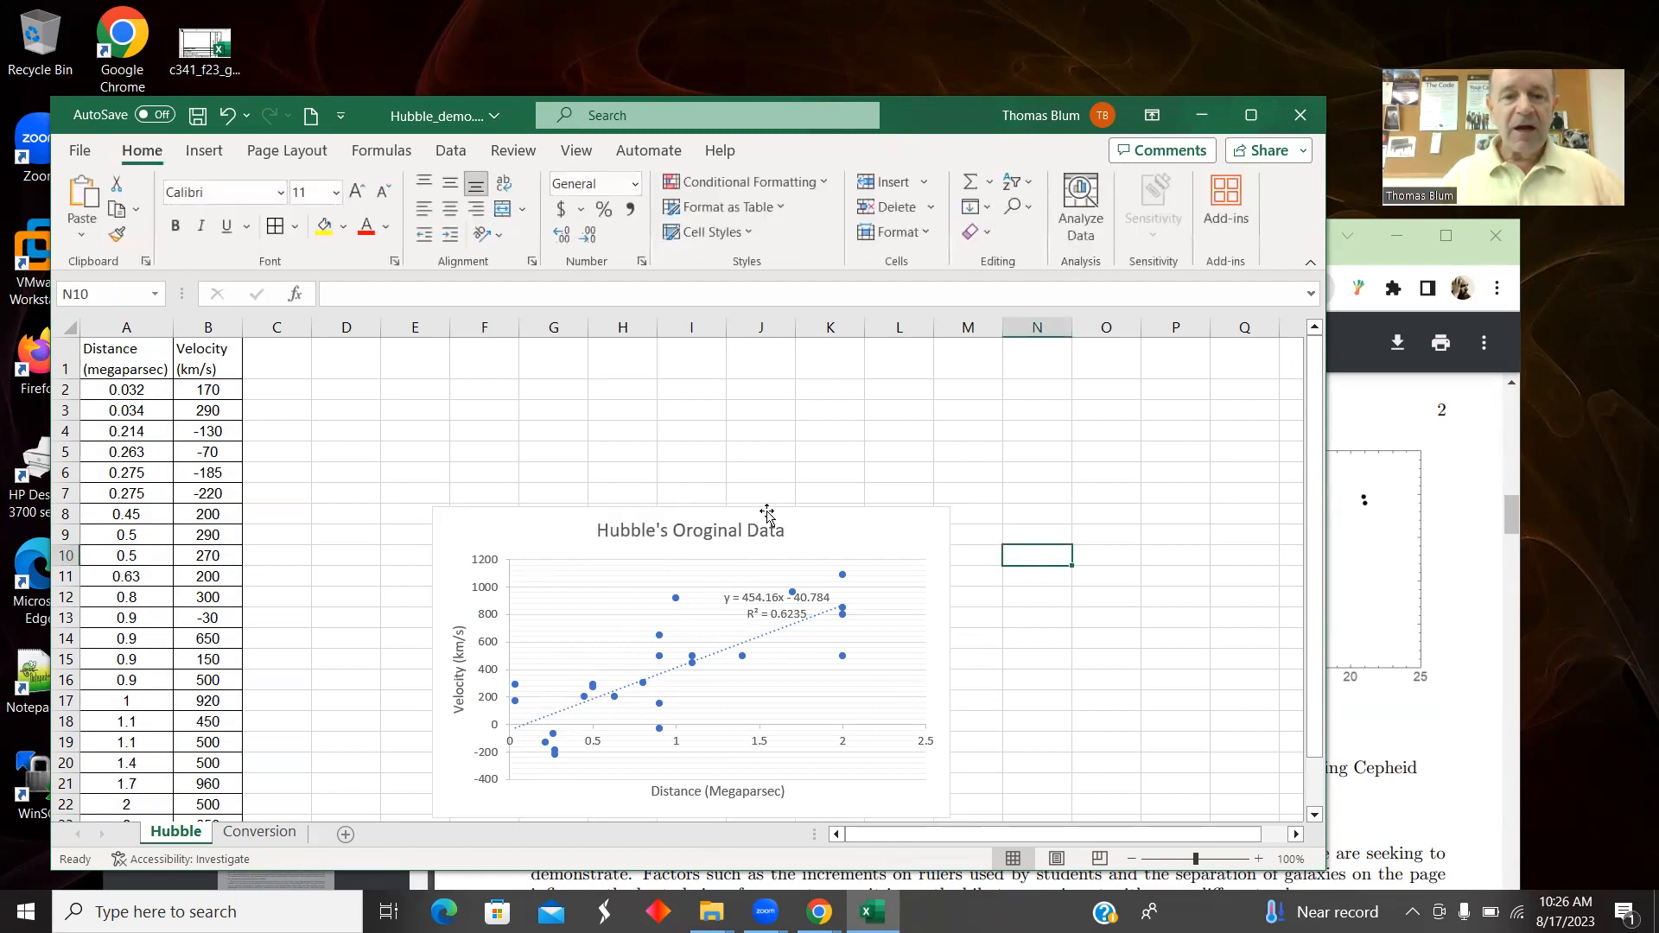
{"action": "left_click_drag", "start_coordinate": [822, 510], "coordinate": [682, 389]}
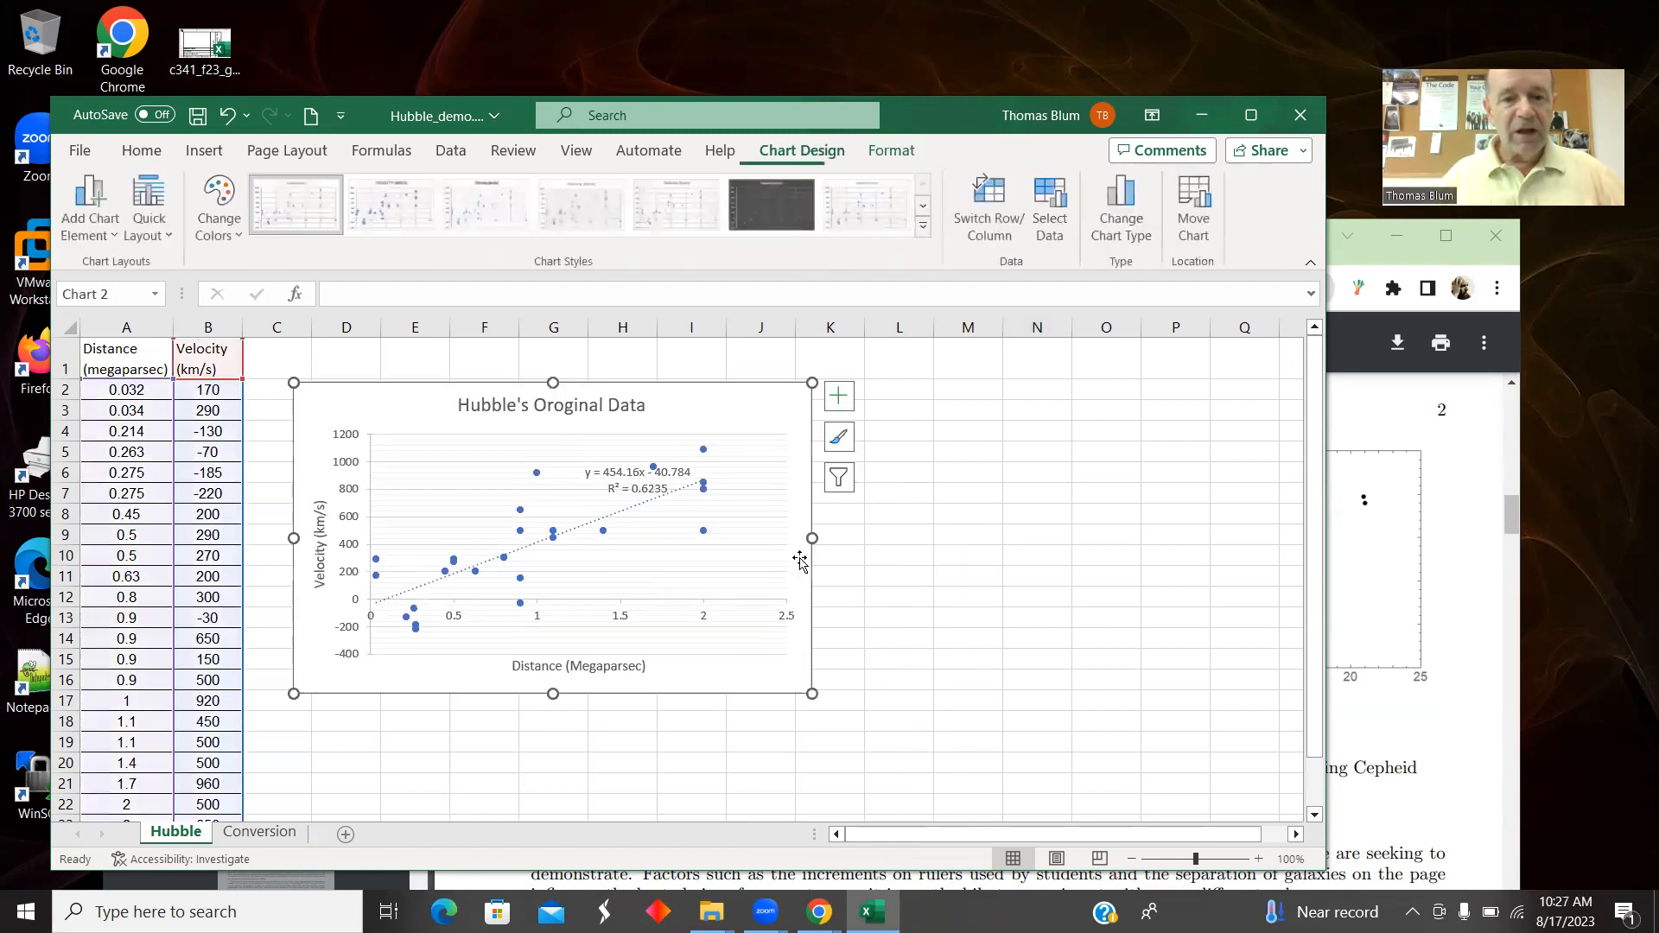
- Format the chart's linear trendline with its intercept set to 0.0
{"action": "right_click", "coordinate": [618, 518]}
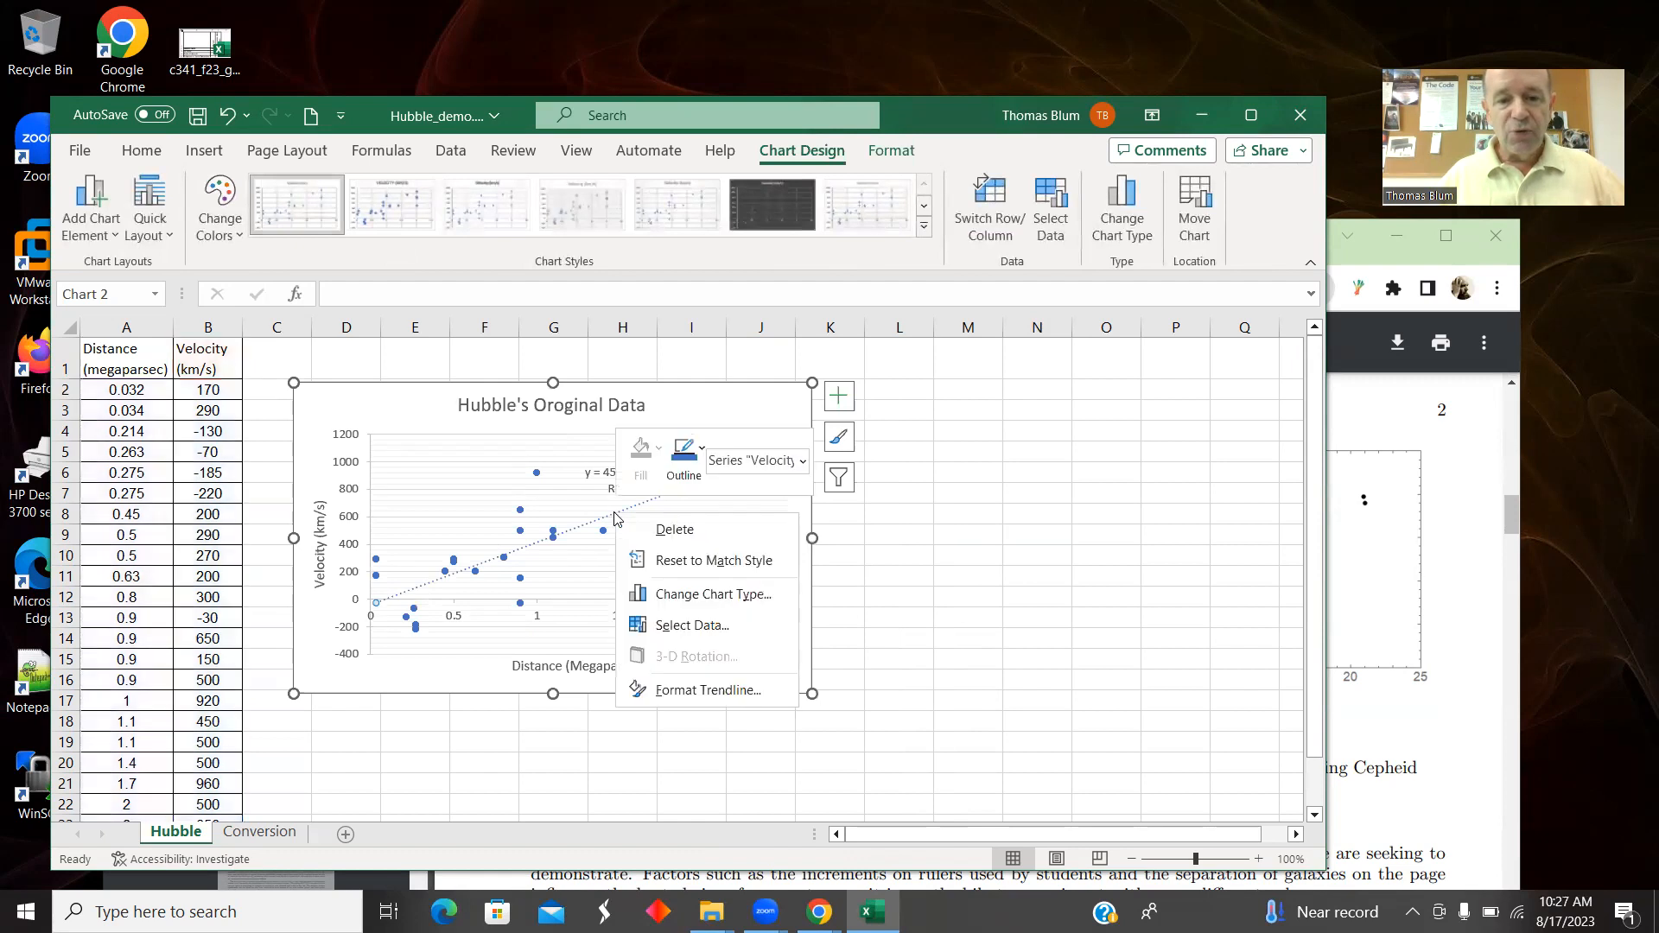
{"action": "left_click", "coordinate": [700, 692]}
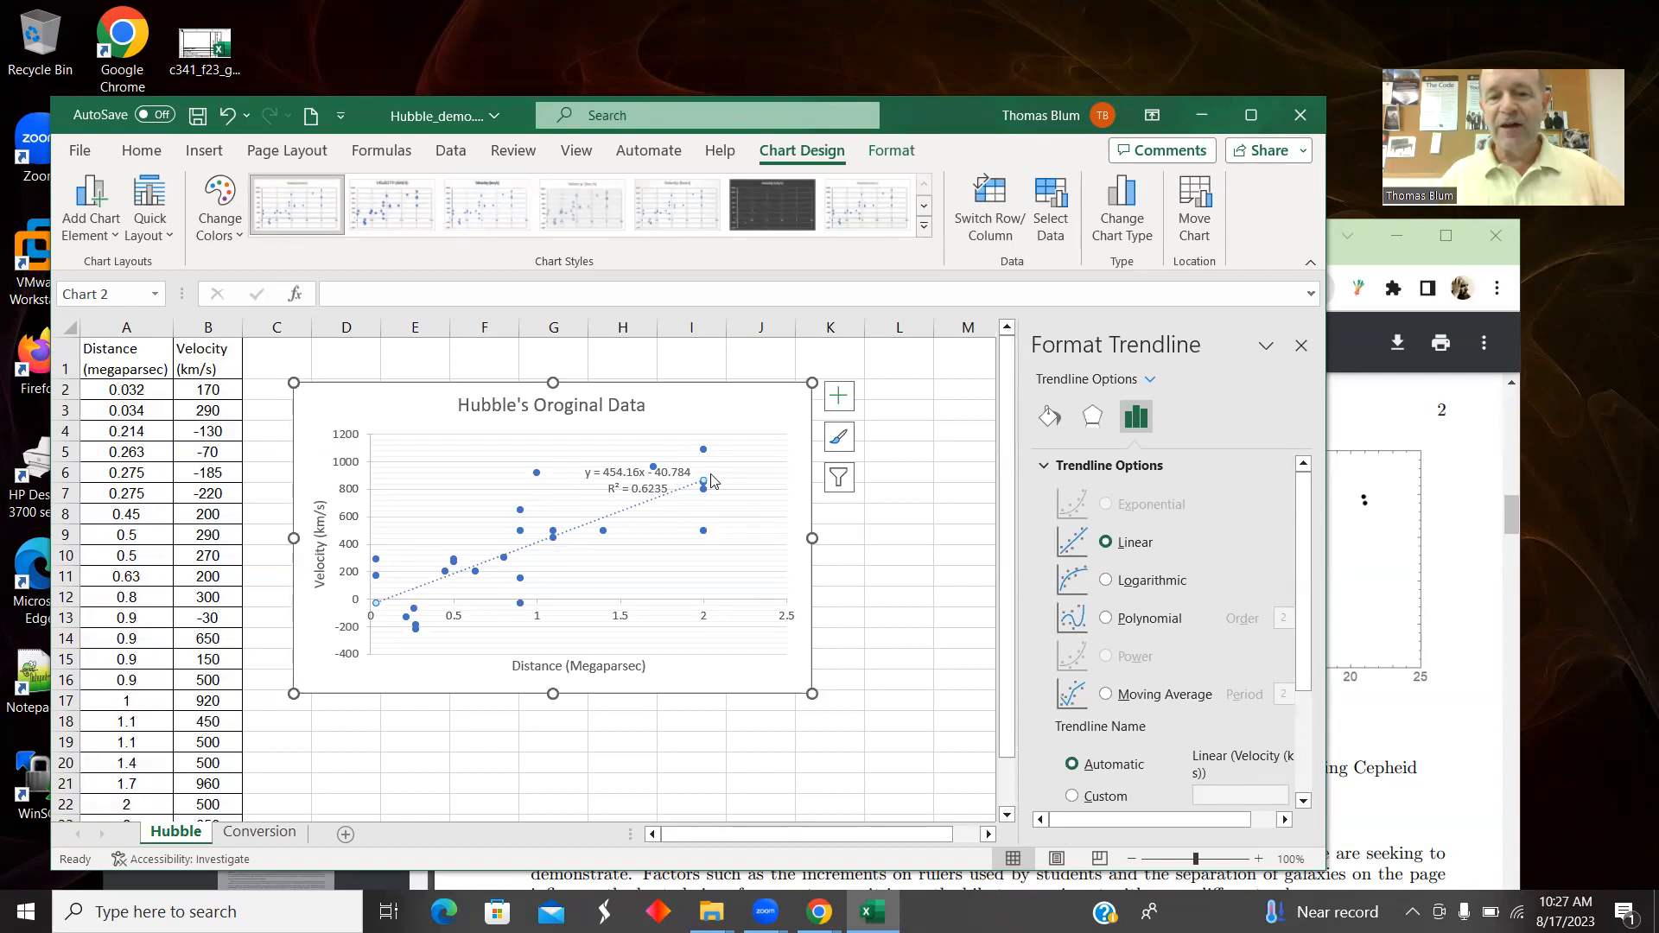
{"action": "left_click_drag", "start_coordinate": [1304, 493], "coordinate": [1304, 597]}
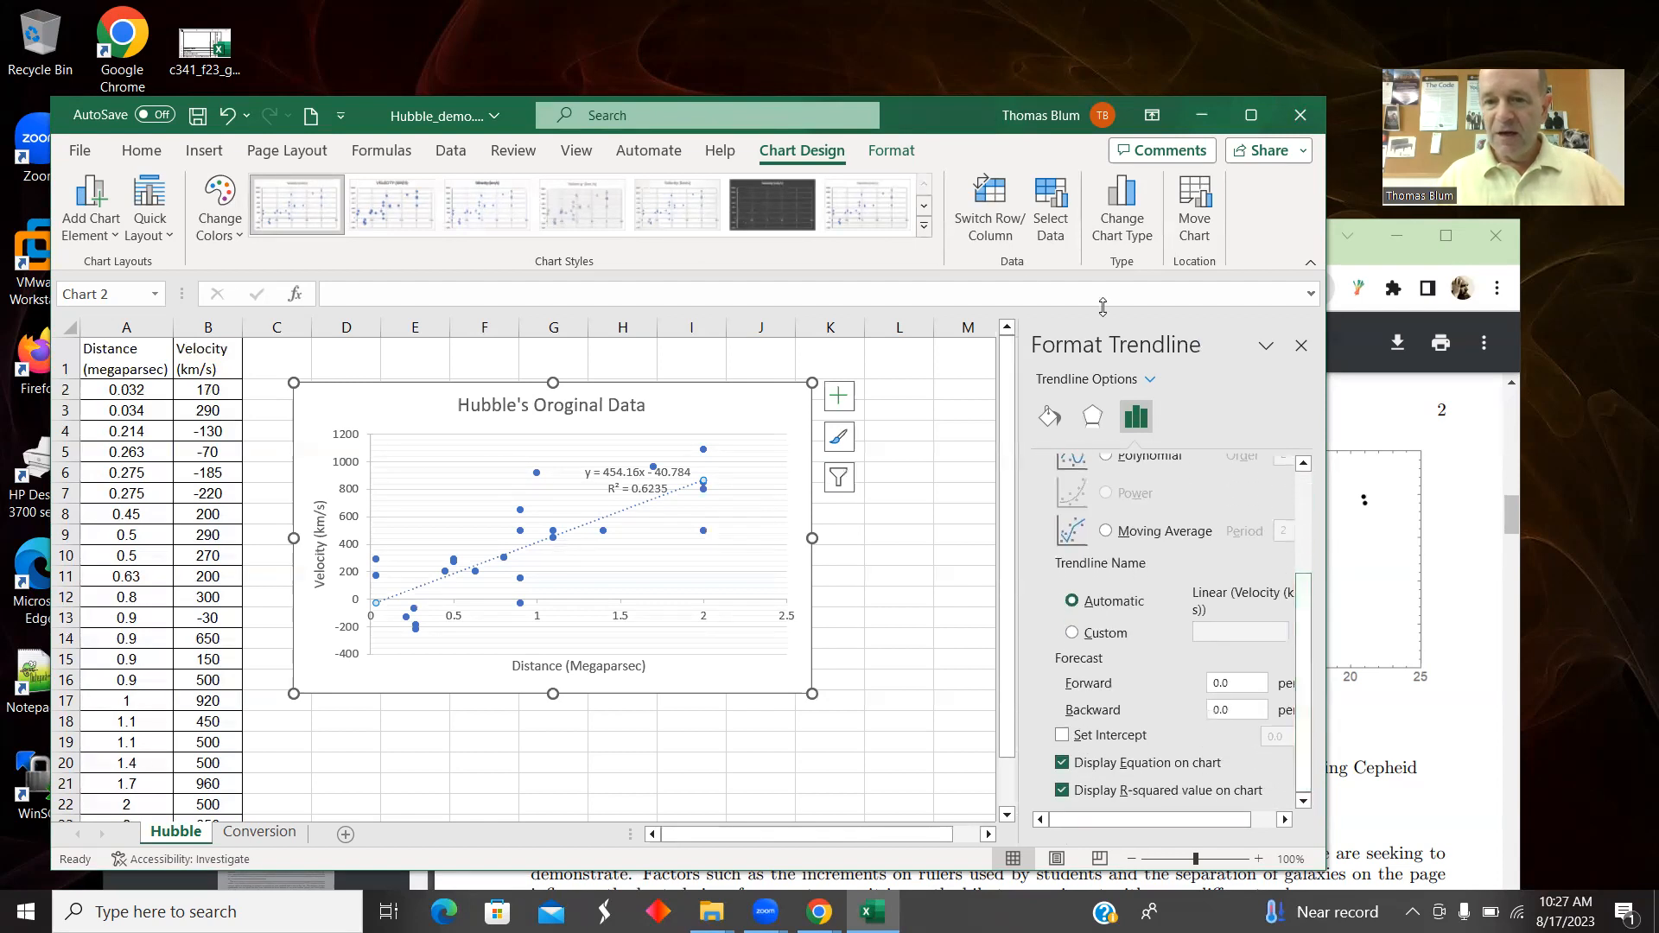
{"action": "left_click", "coordinate": [1063, 736]}
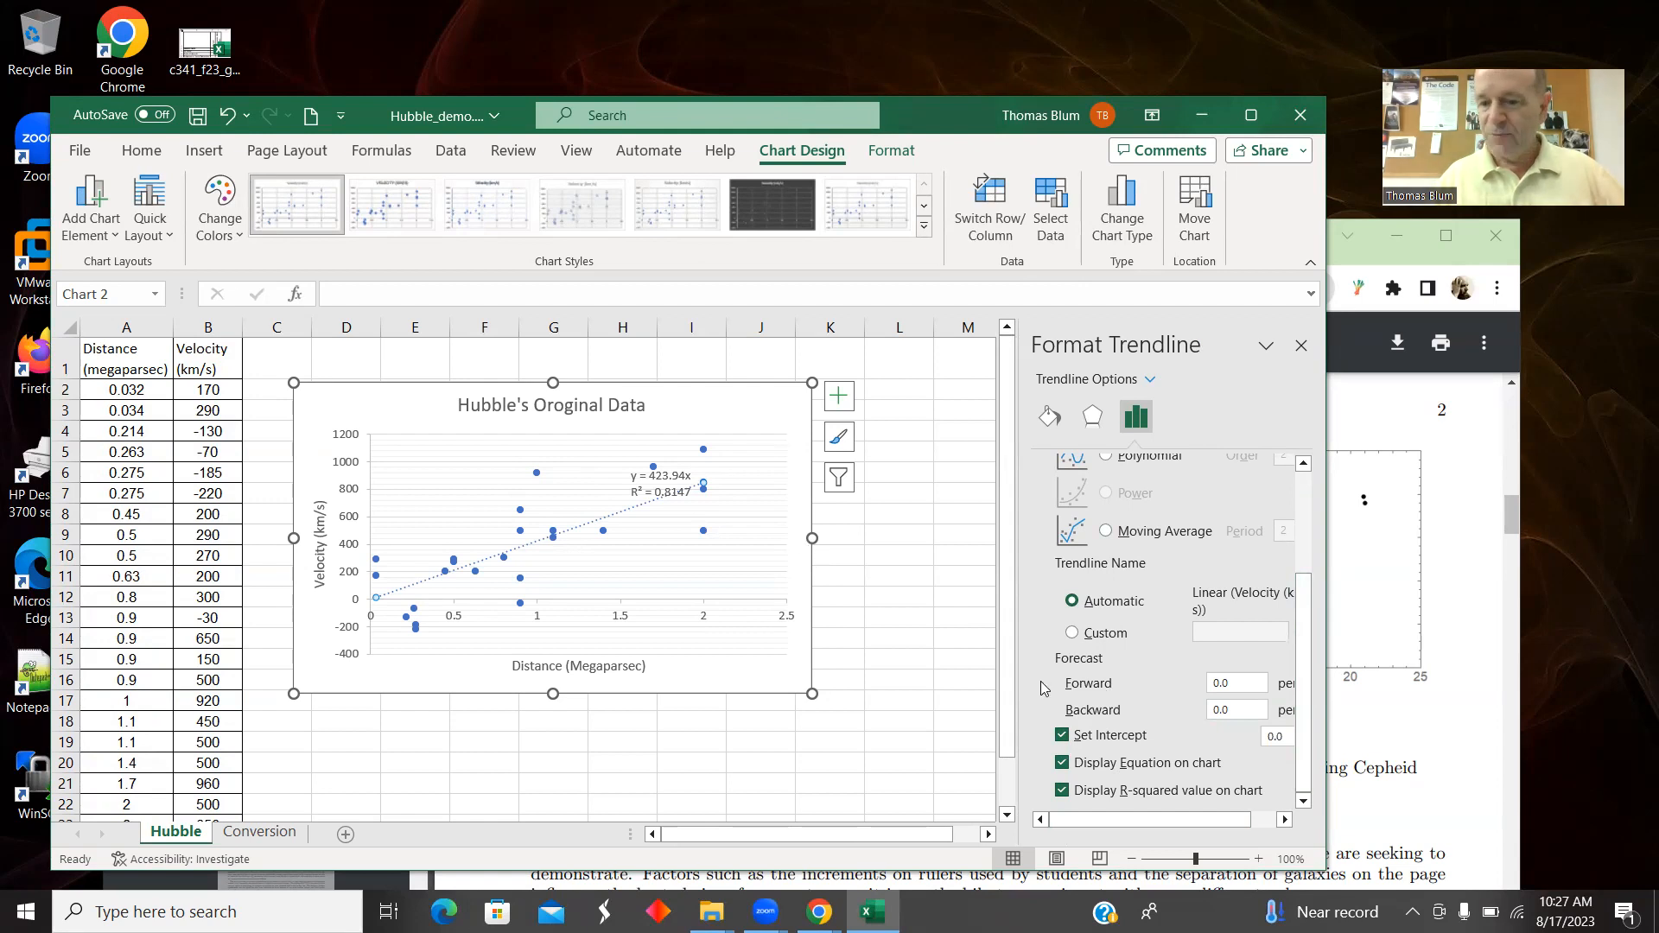
{"action": "left_click", "coordinate": [857, 654]}
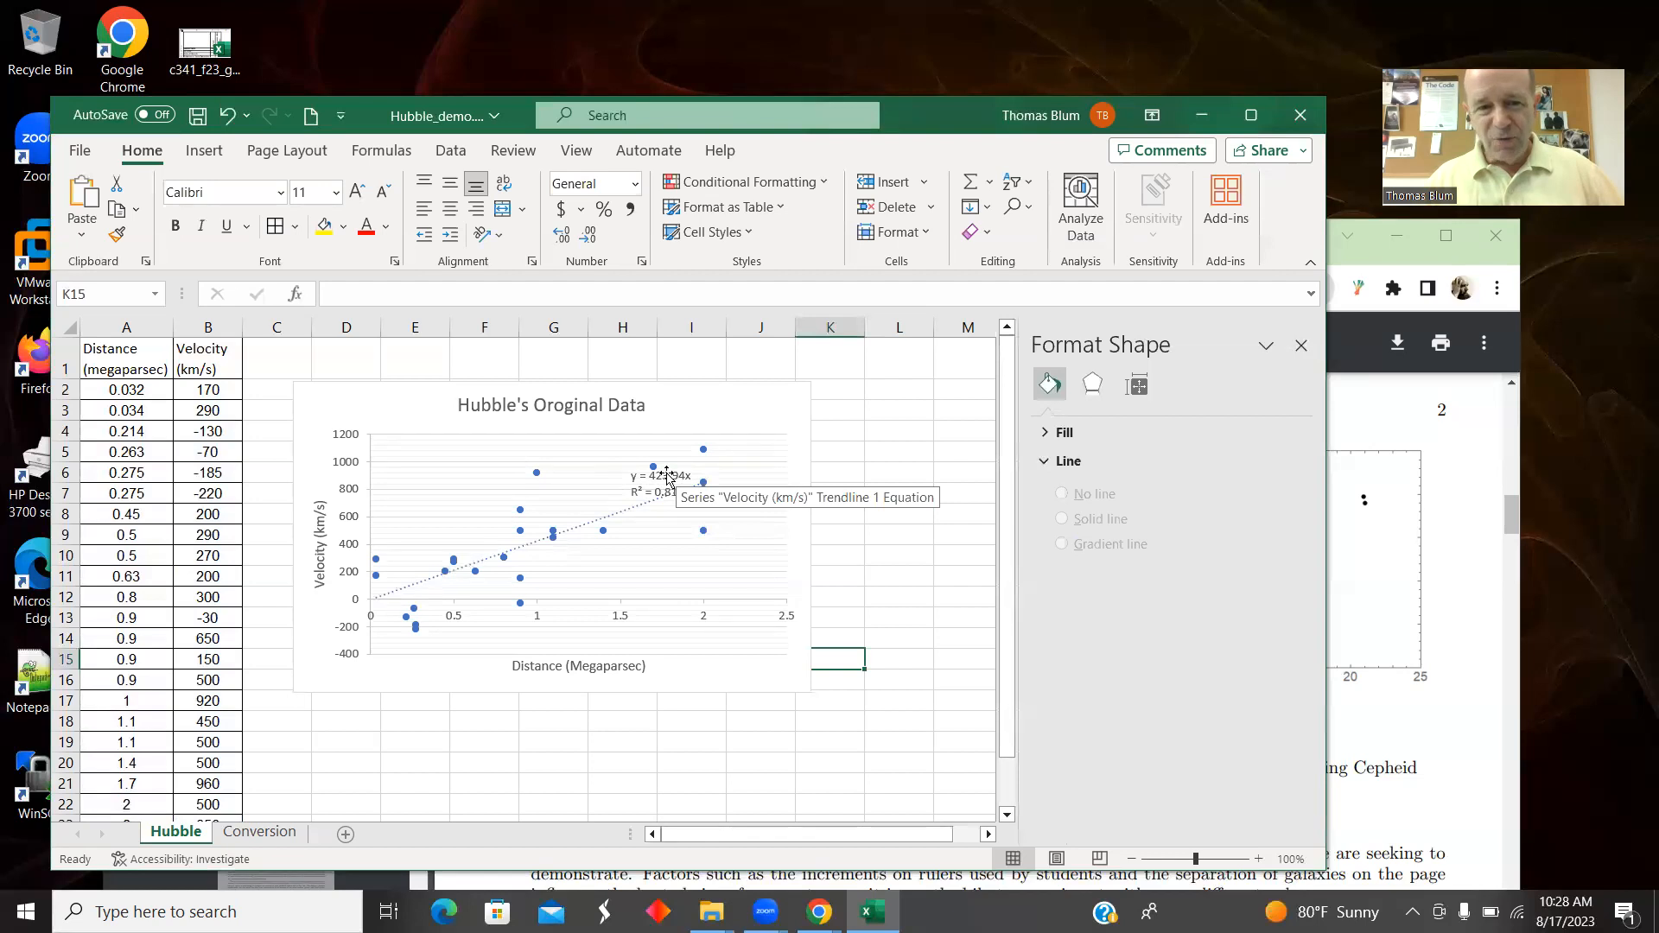
- Close the formatting pane and examine the slope, its units and the m/km, megaparsec/parsec and parsec/m factors on the Conversion sheet, comparing with the Hubble chart
{"action": "left_click", "coordinate": [278, 831]}
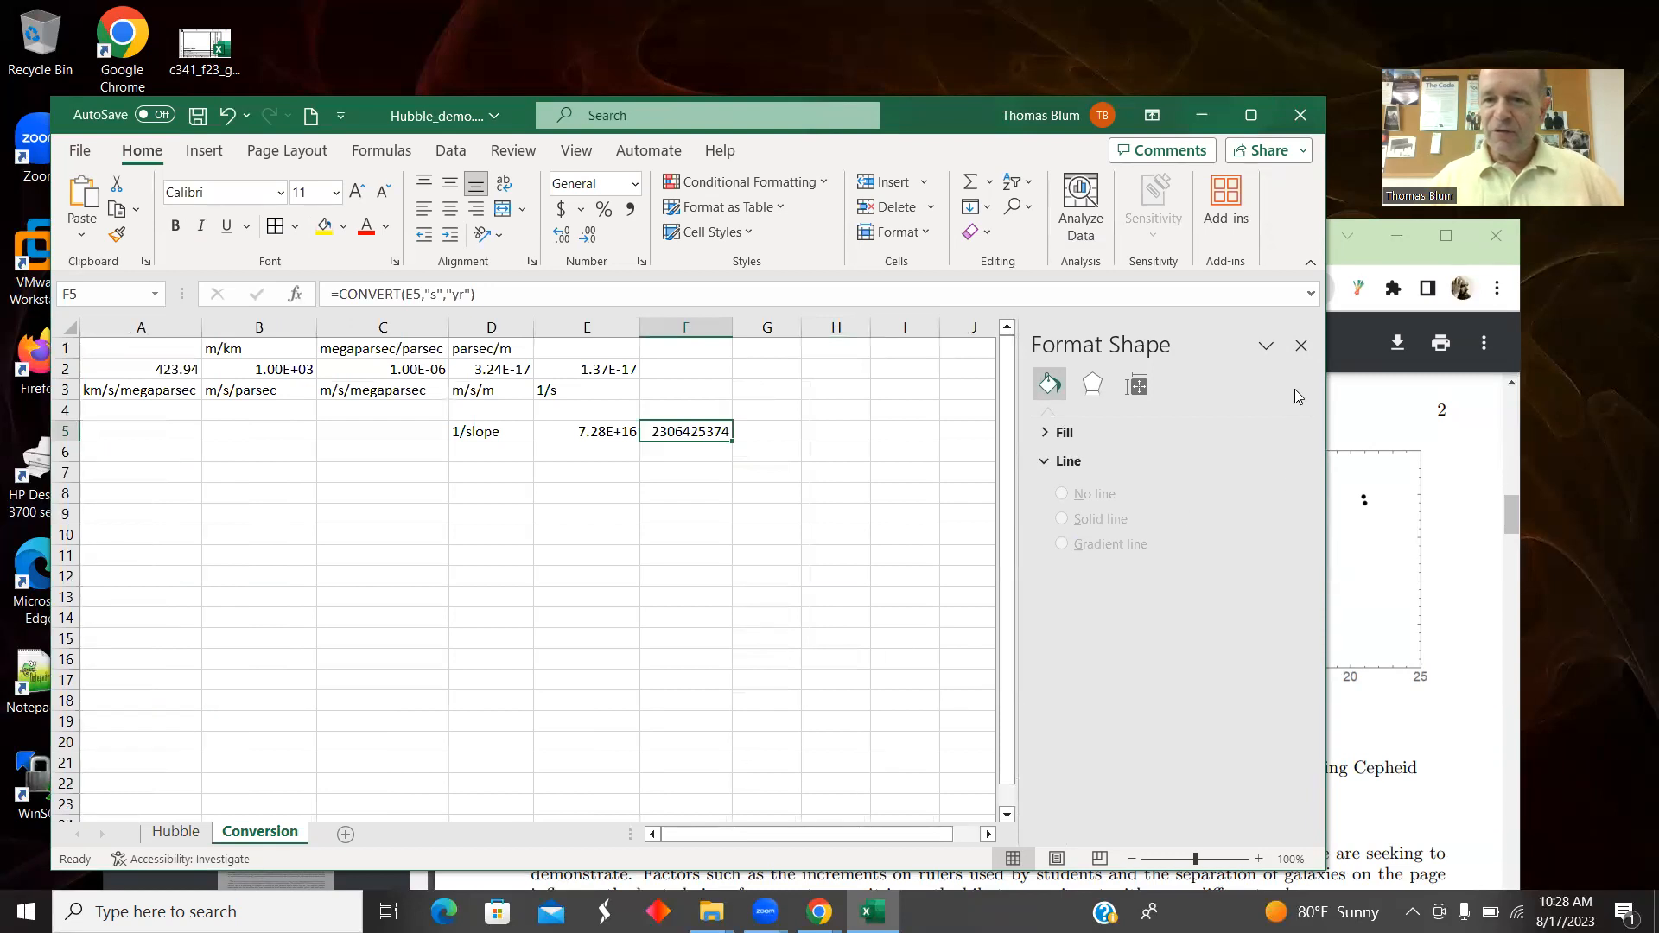
{"action": "left_click", "coordinate": [1301, 345]}
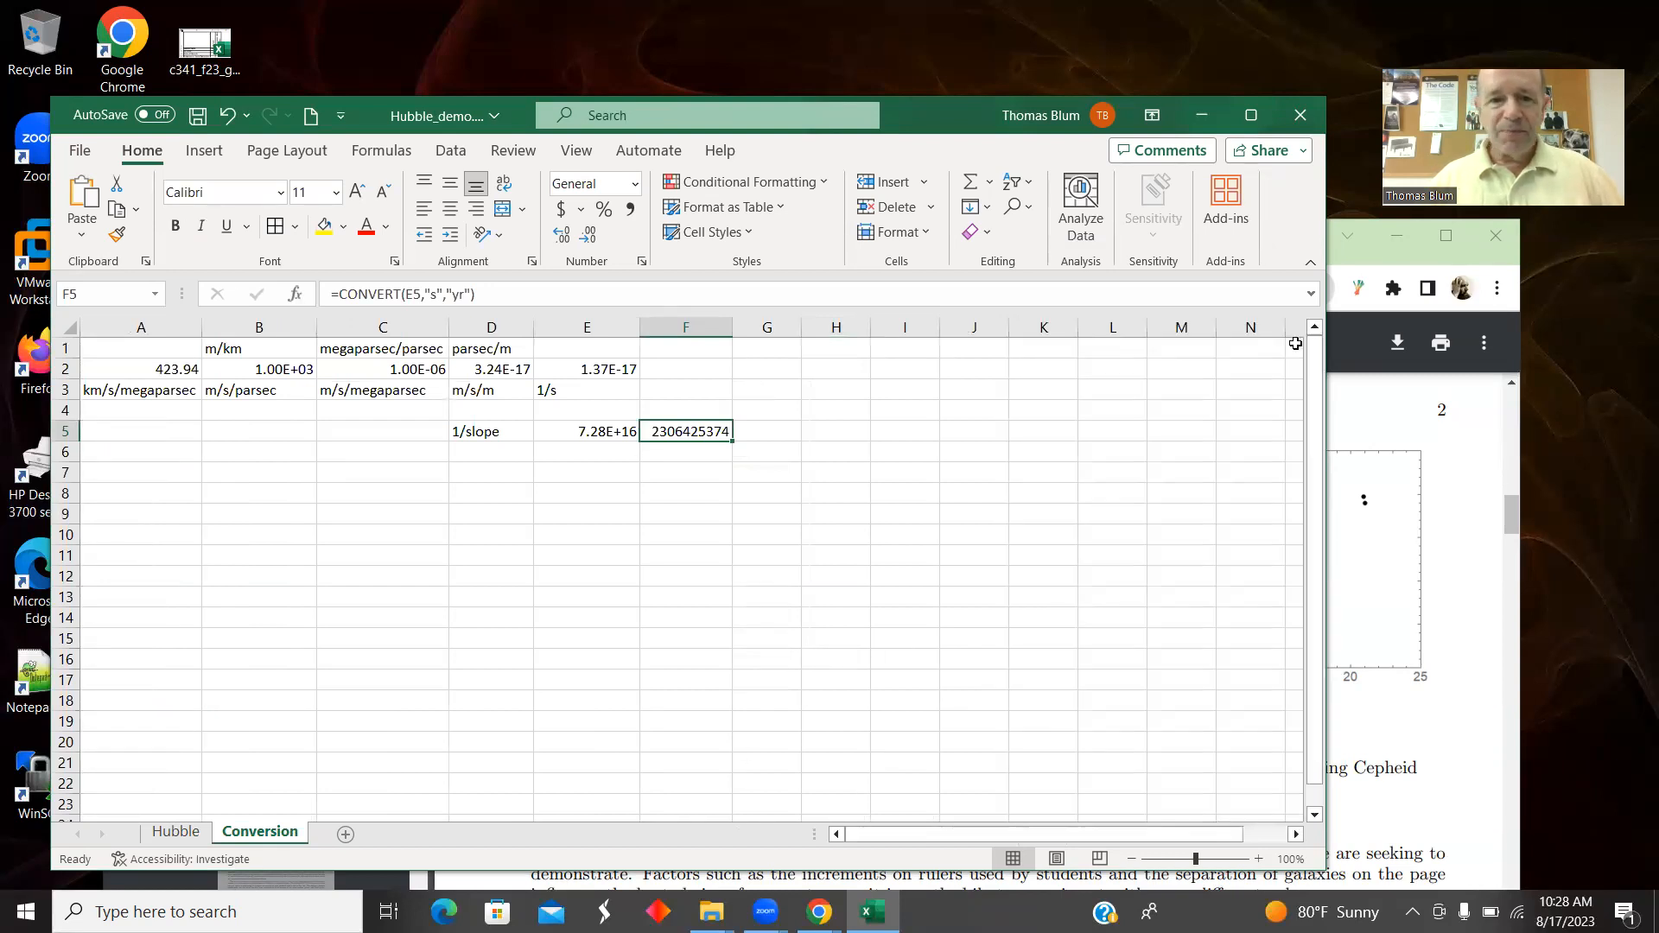
{"action": "left_click", "coordinate": [172, 368]}
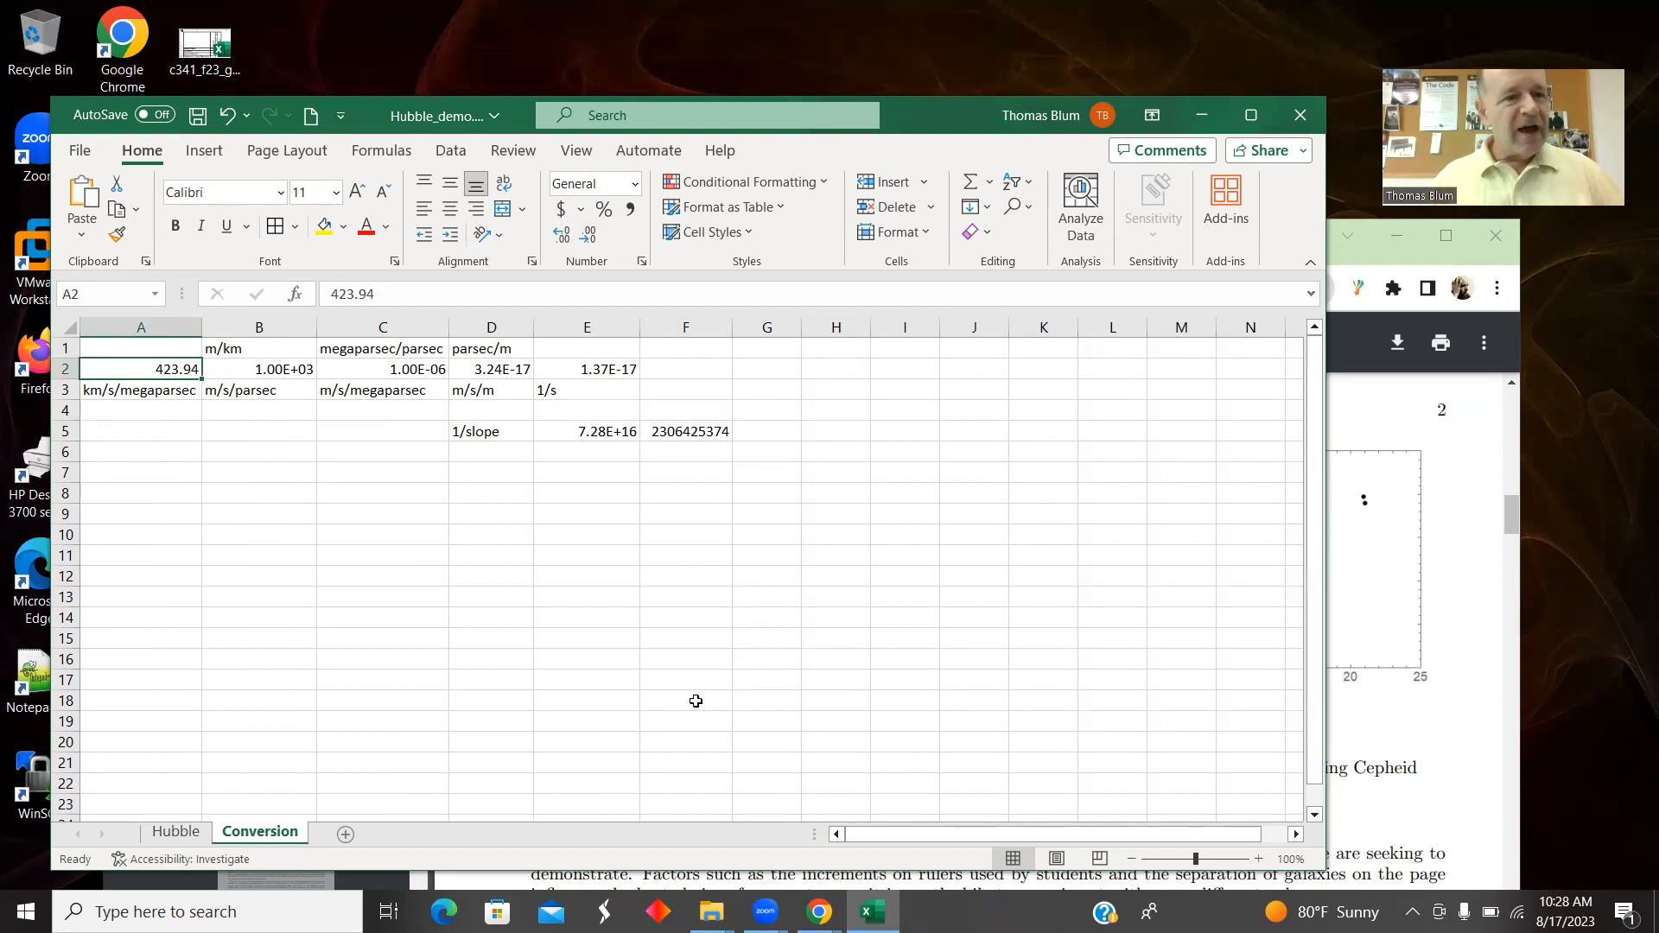
{"action": "left_click", "coordinate": [188, 837]}
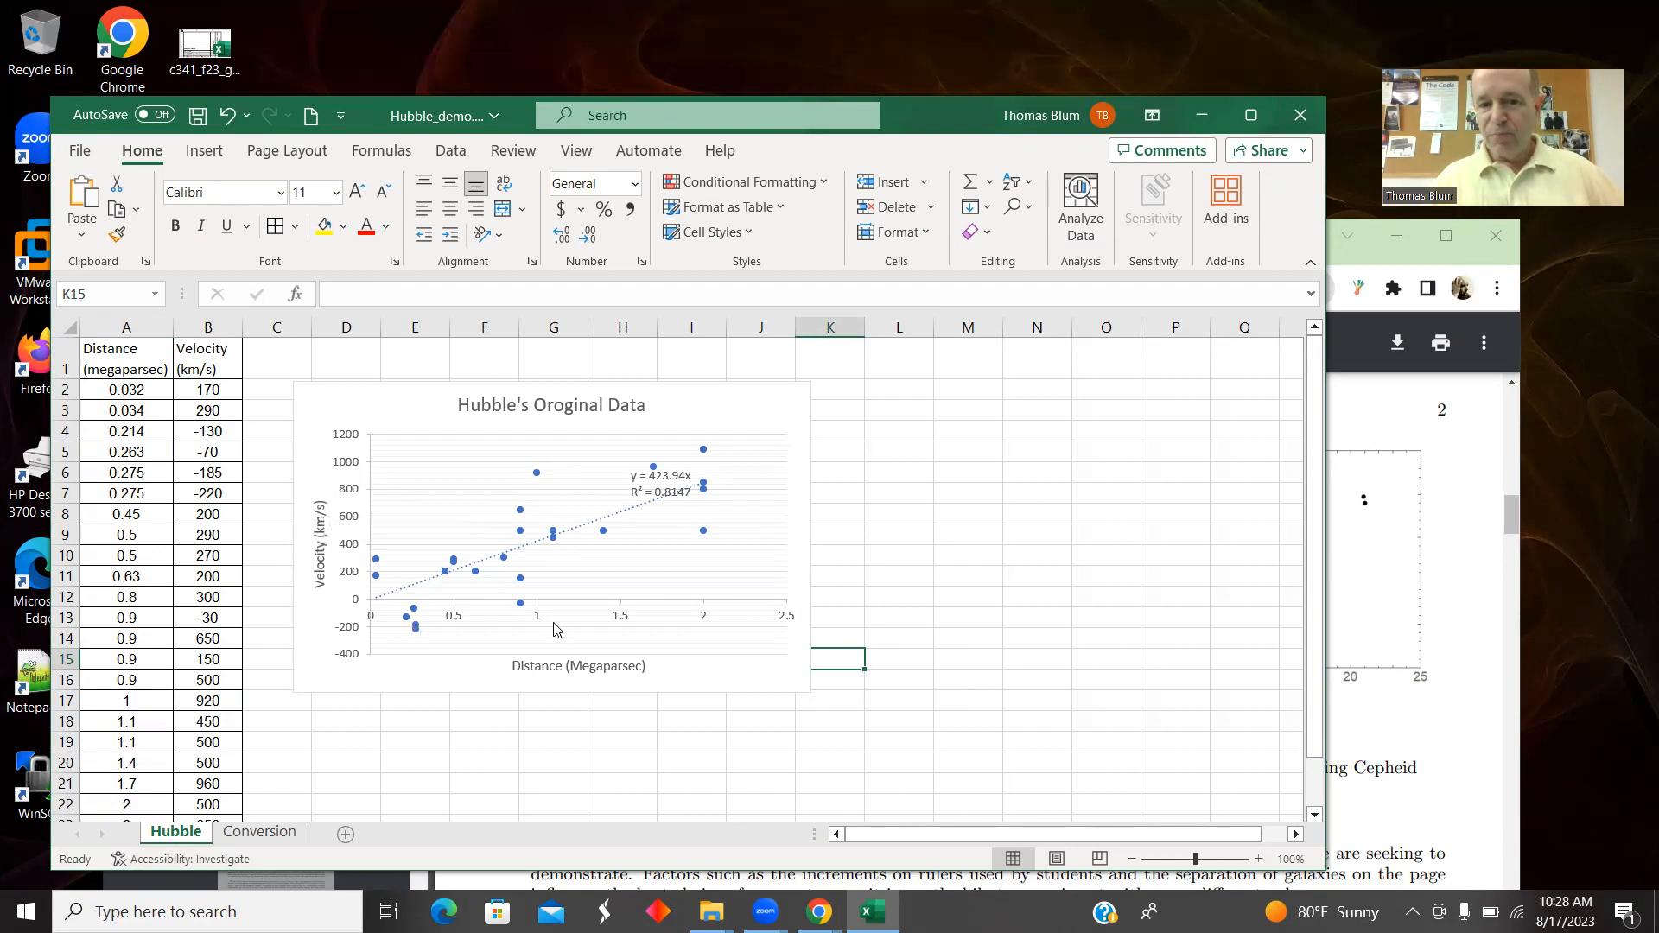
{"action": "left_click", "coordinate": [249, 834]}
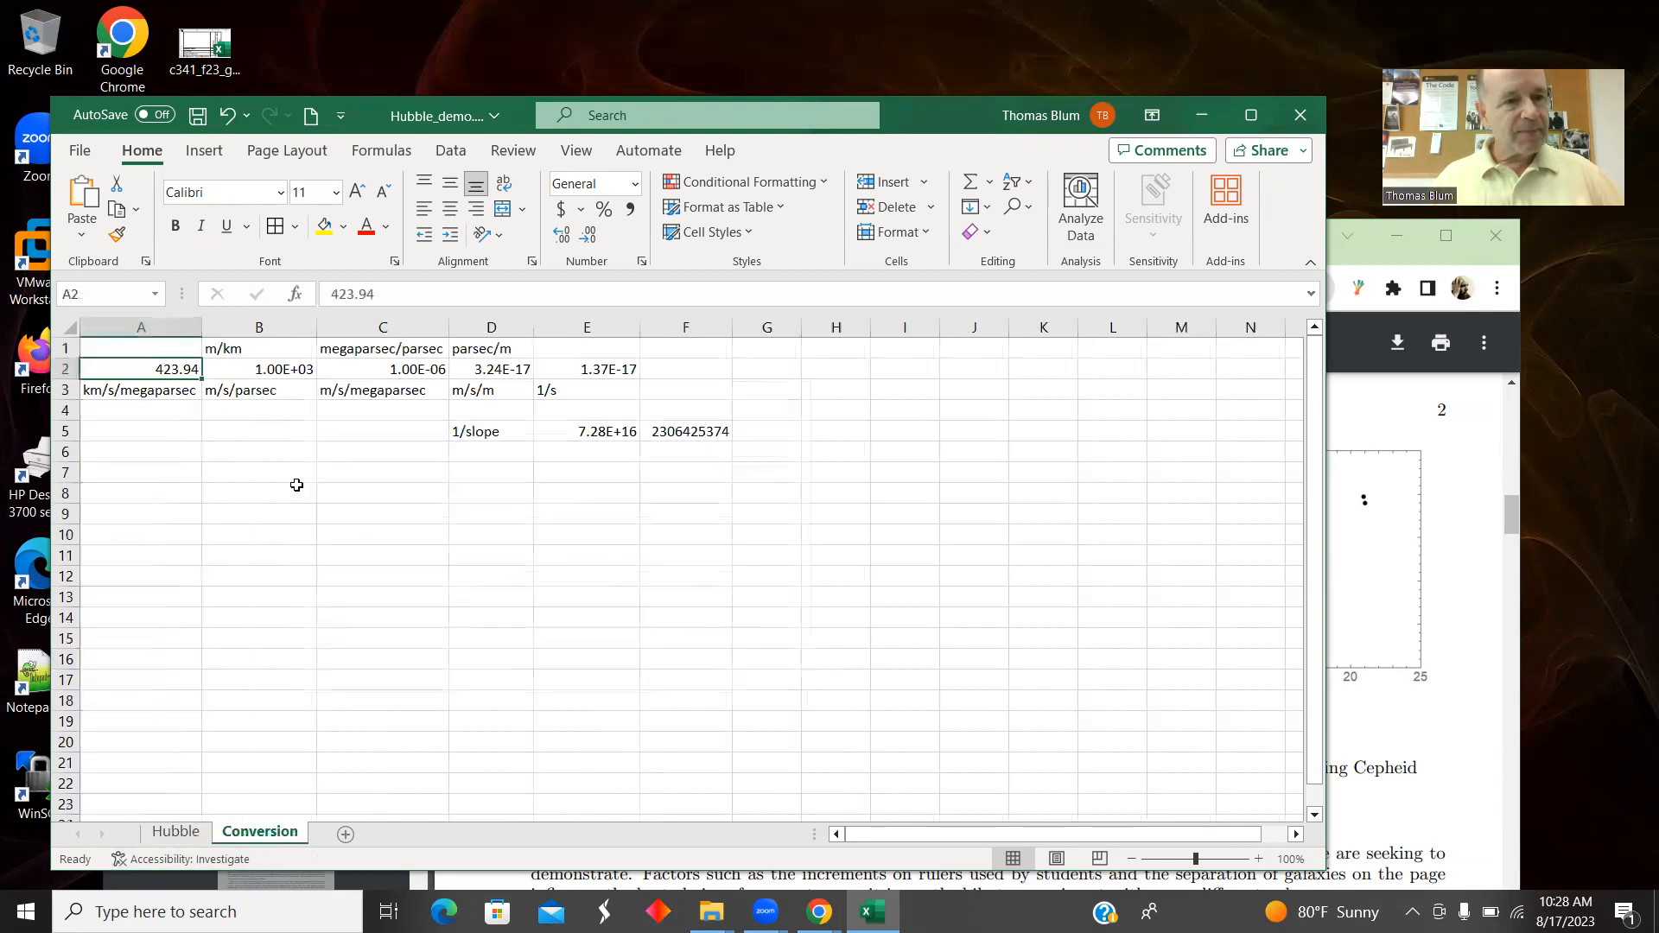
{"action": "left_click", "coordinate": [104, 391]}
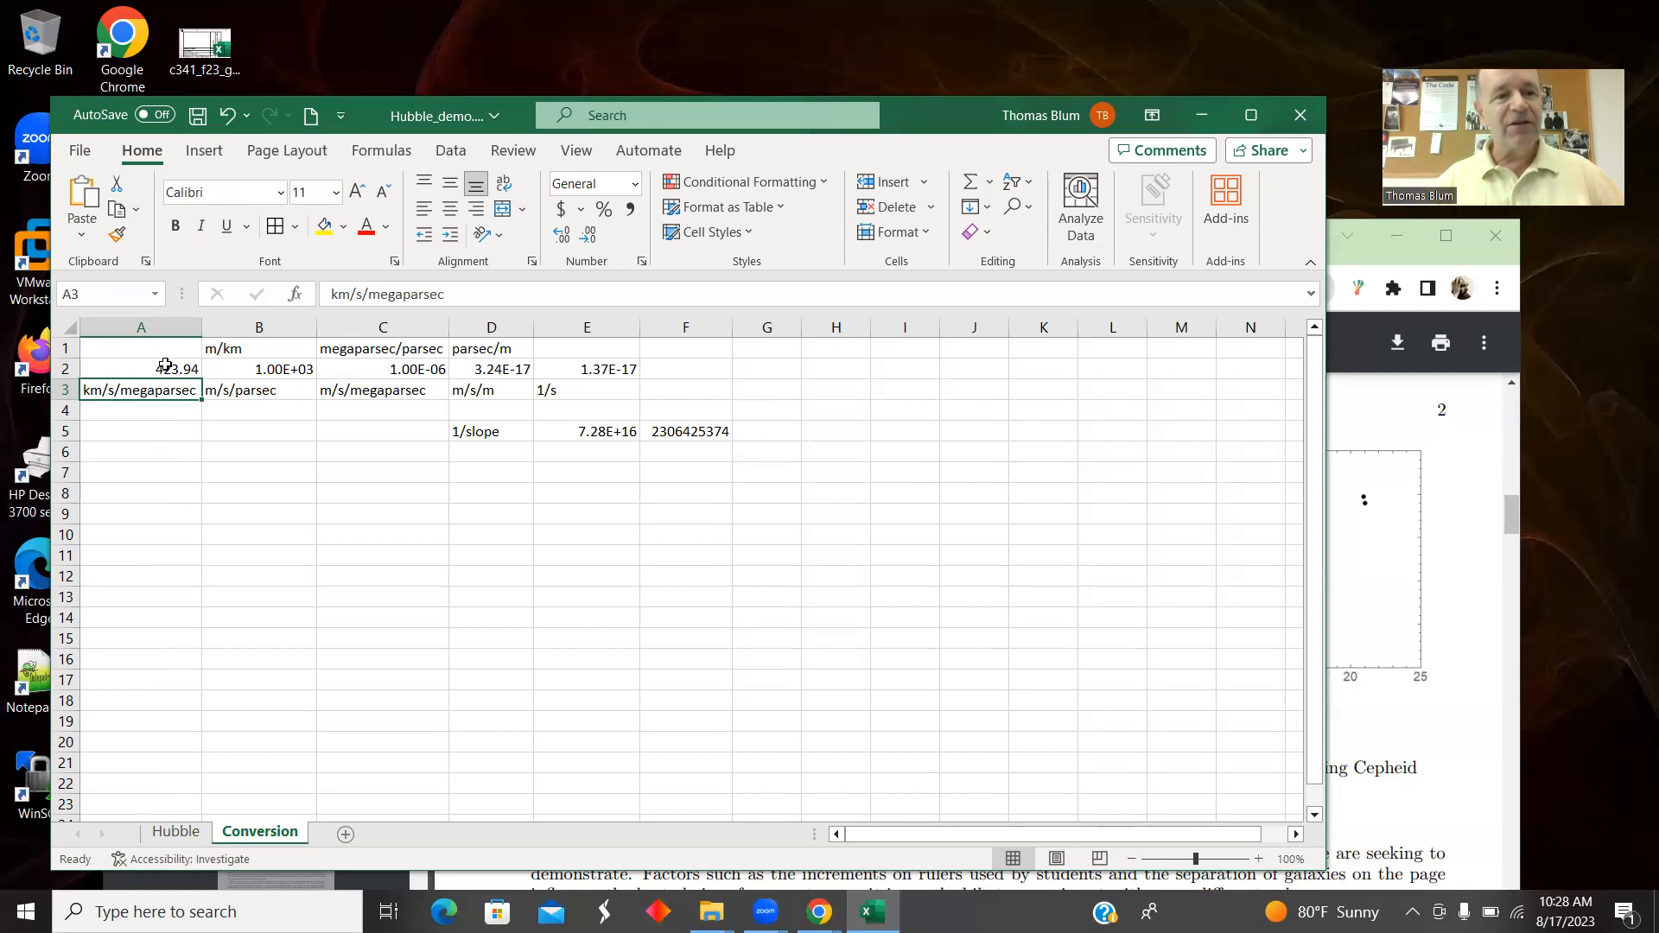
{"action": "left_click", "coordinate": [275, 369]}
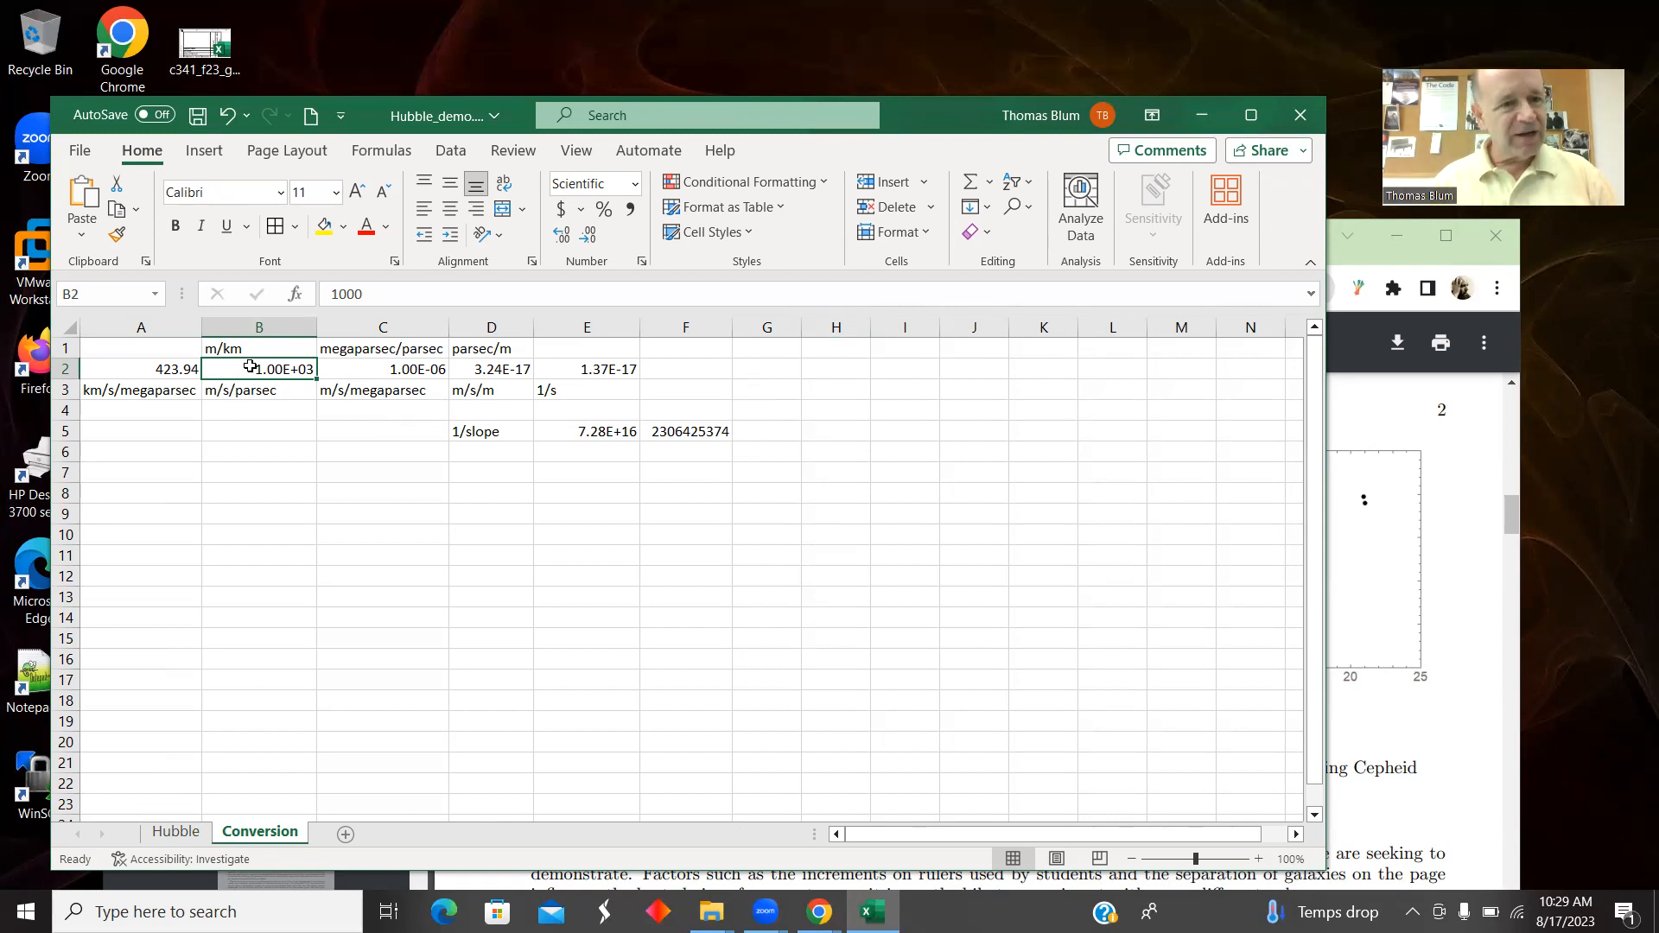
{"action": "left_click", "coordinate": [381, 366]}
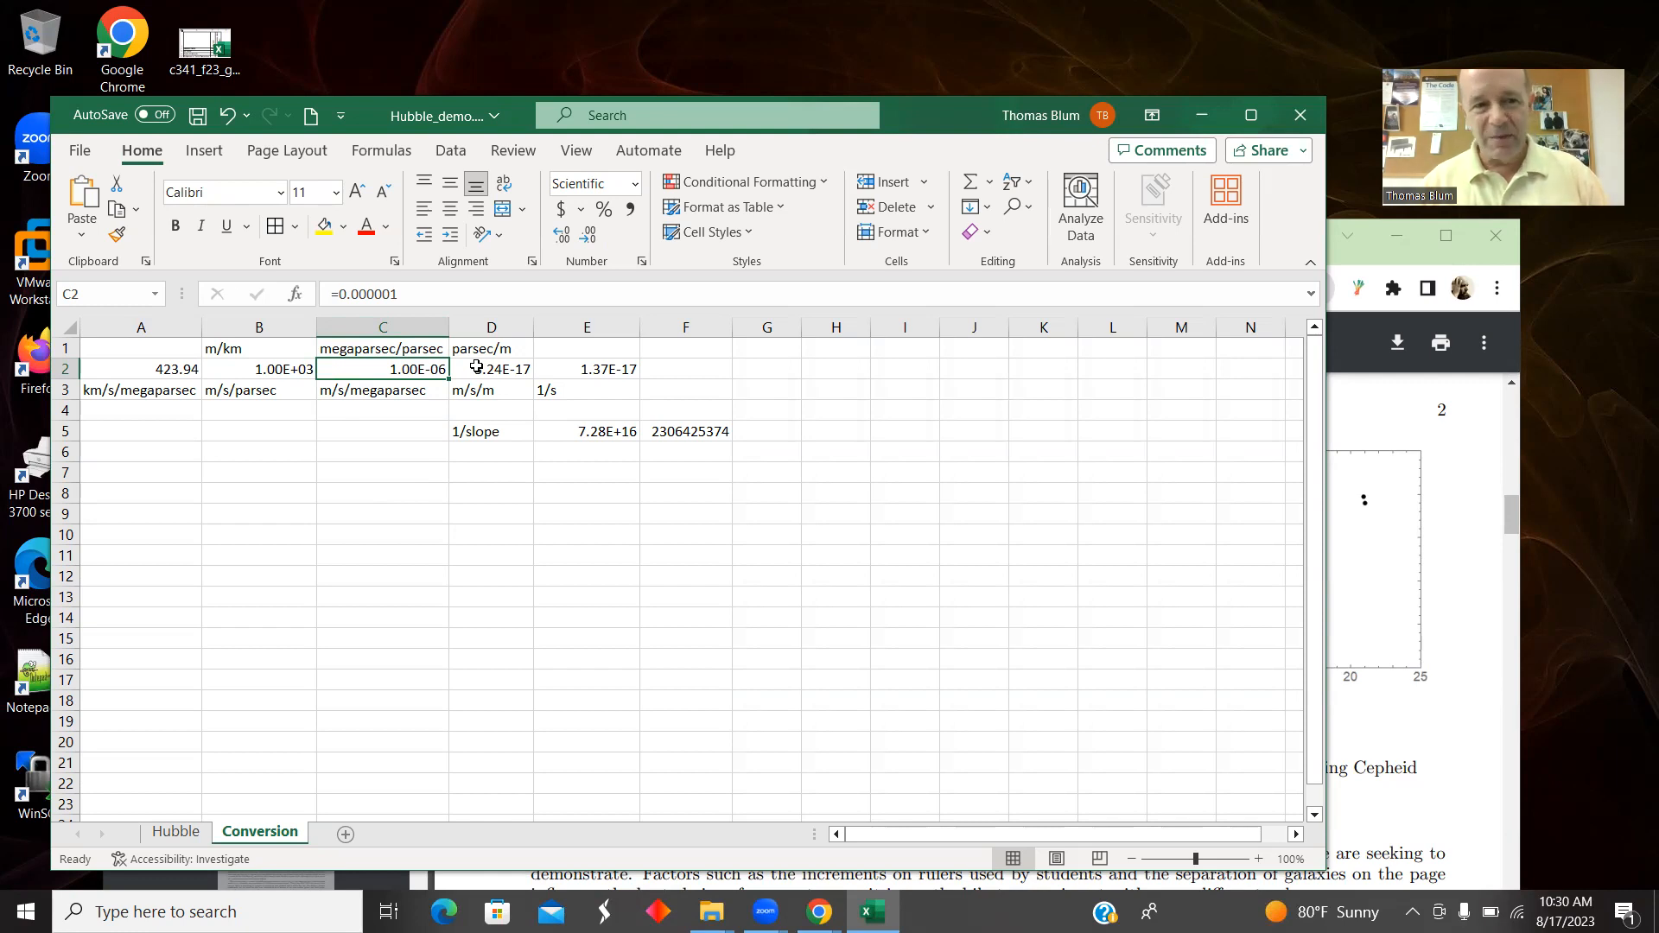
{"action": "left_click", "coordinate": [273, 369]}
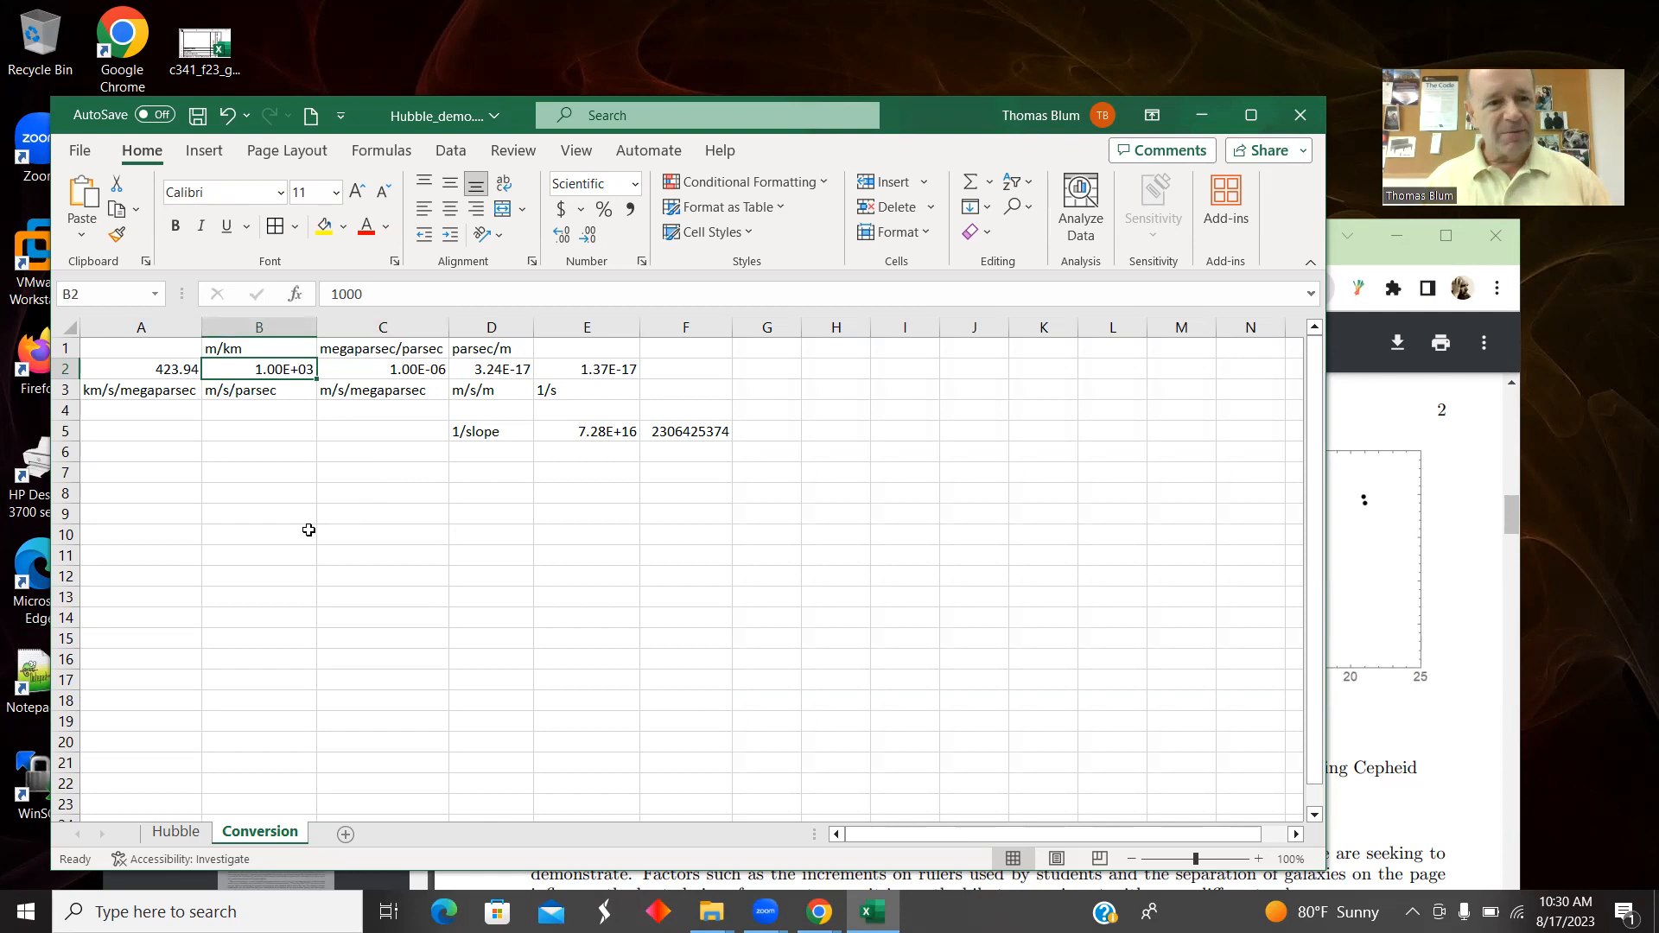
{"action": "left_click", "coordinate": [506, 368]}
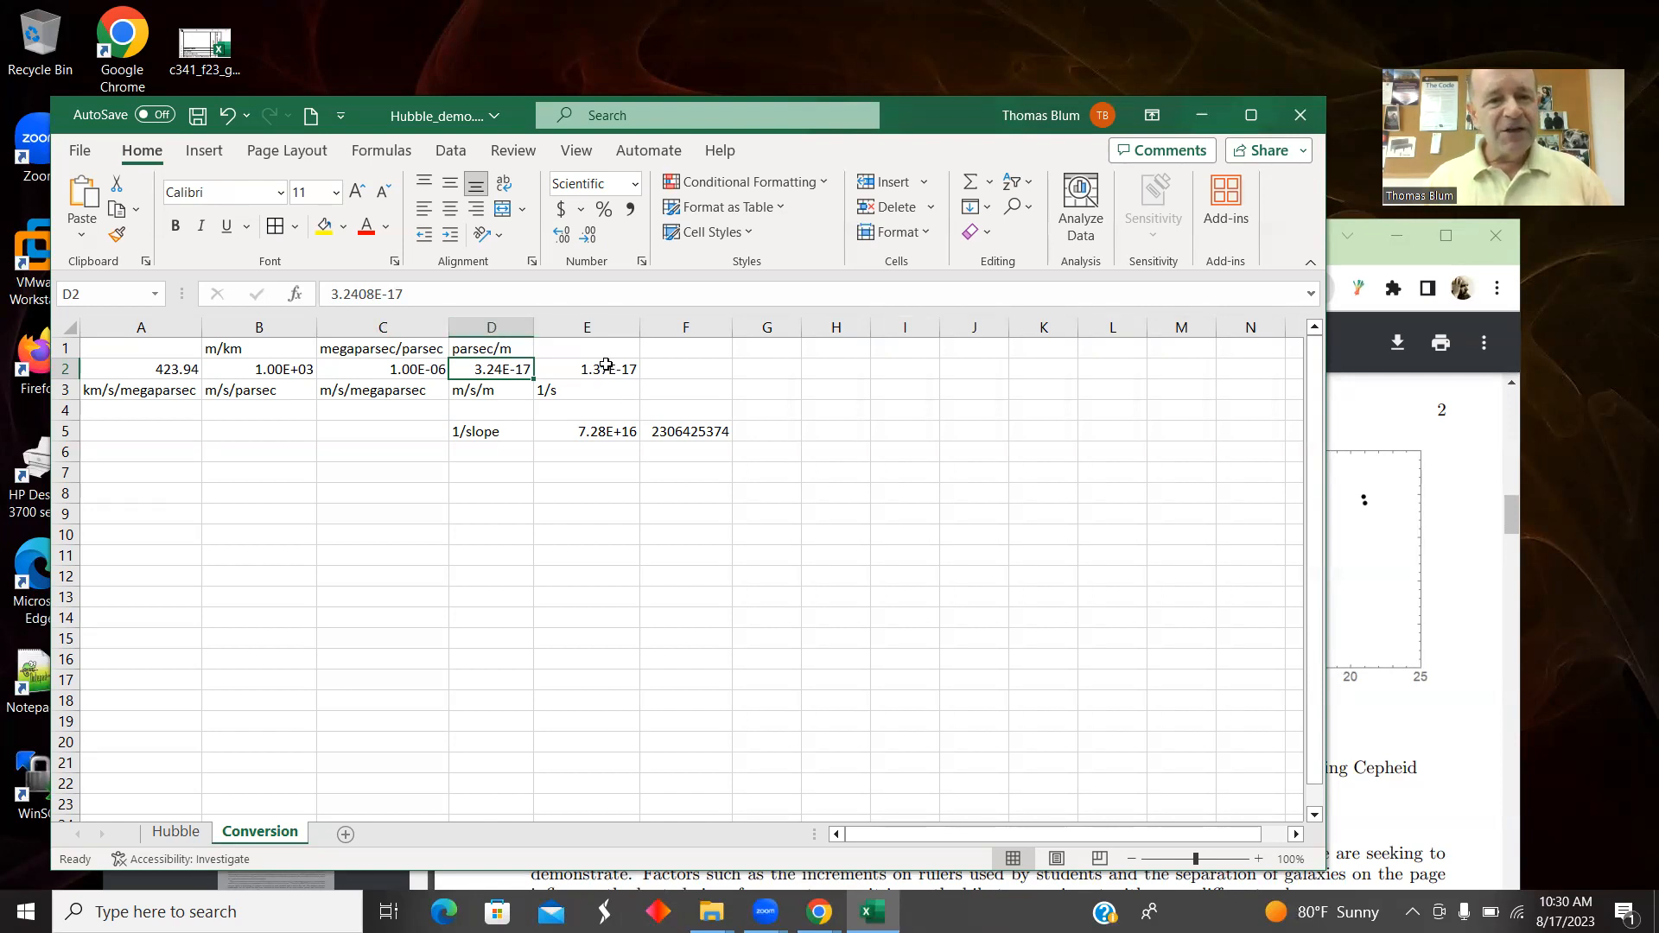
- Correct the unit label beneath the m/km factor on the Conversion sheet to m/s/megaparsec
{"action": "left_click", "coordinate": [607, 366]}
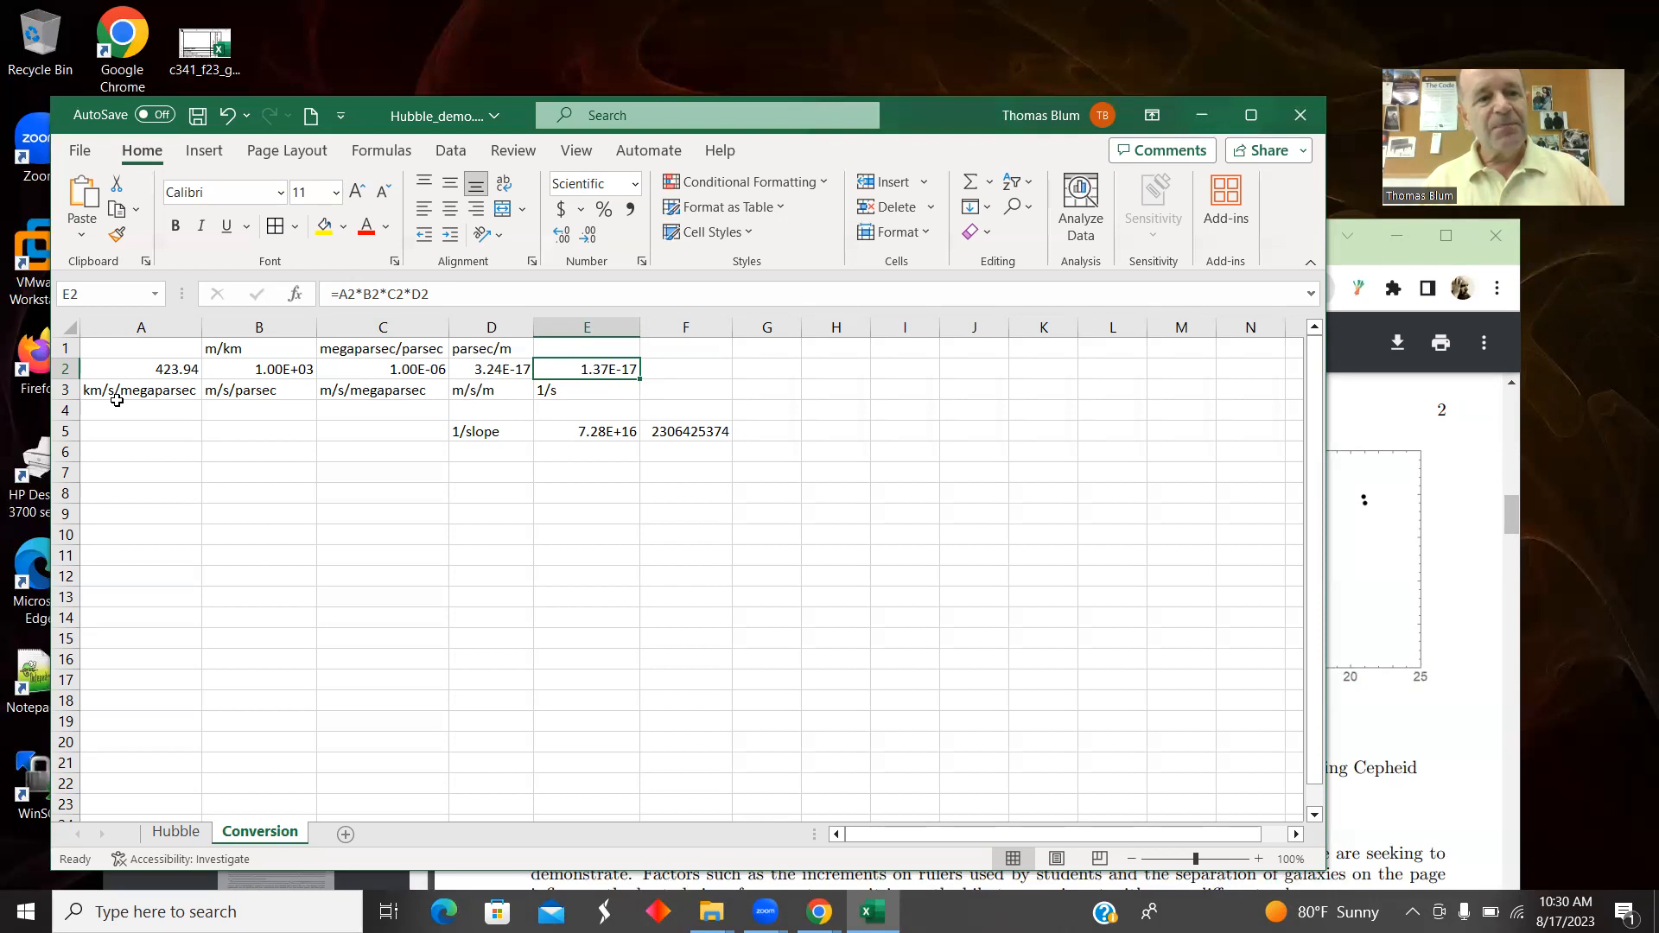
{"action": "left_click", "coordinate": [255, 390]}
{"action": "left_click", "coordinate": [389, 390]}
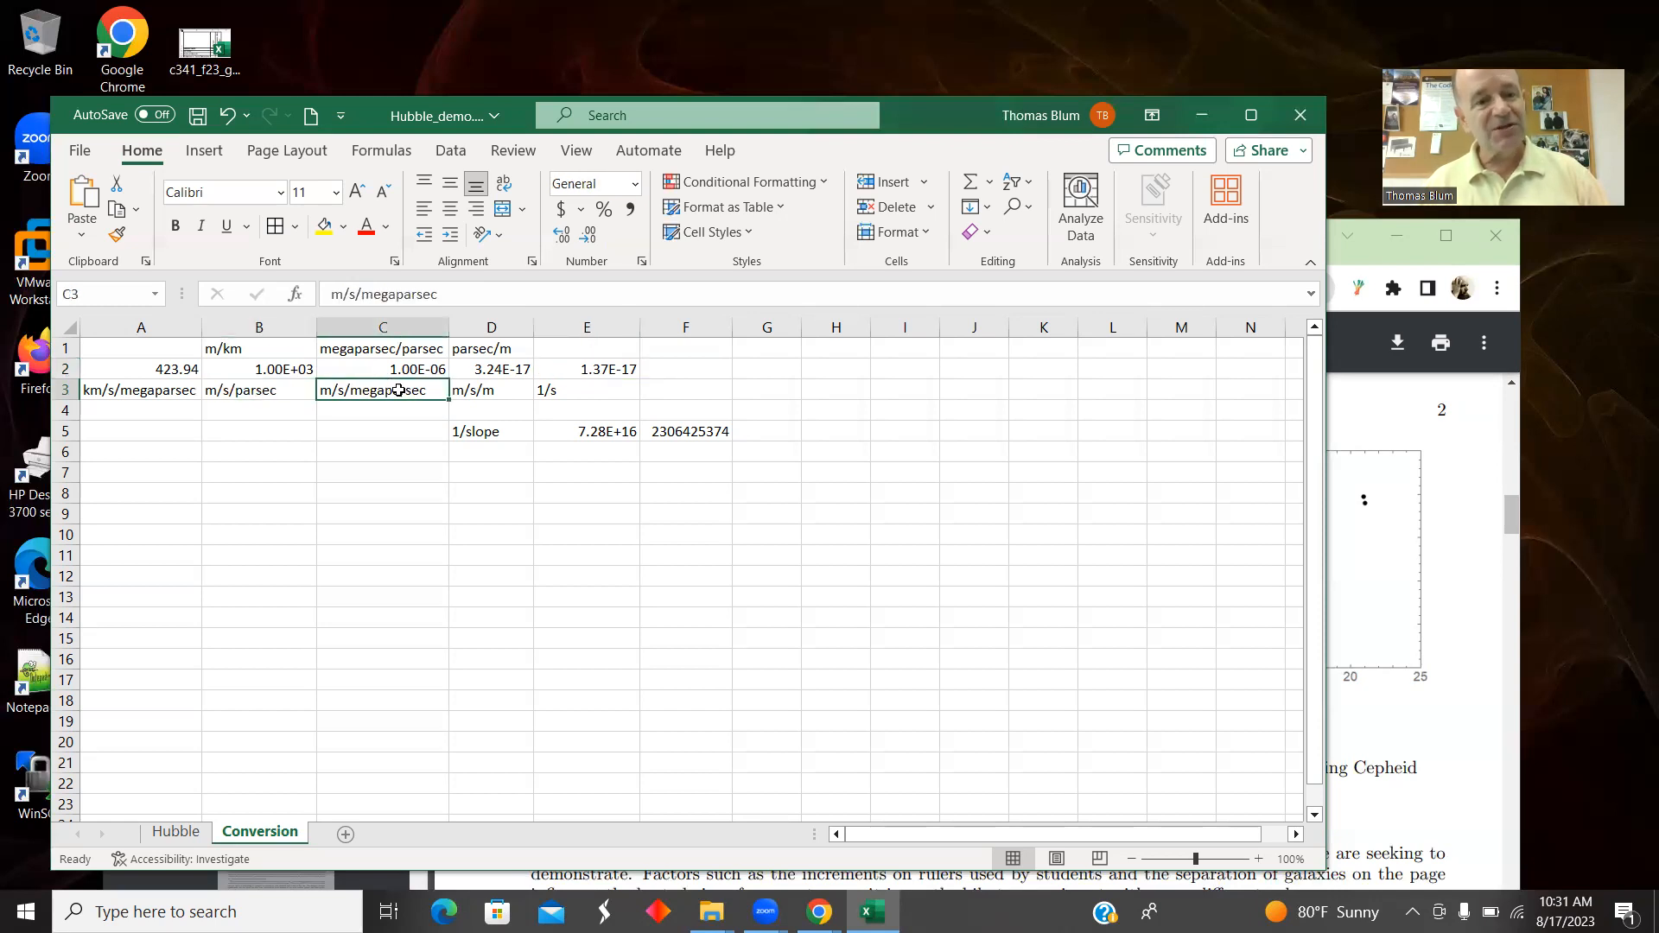
{"action": "left_click", "coordinate": [259, 391]}
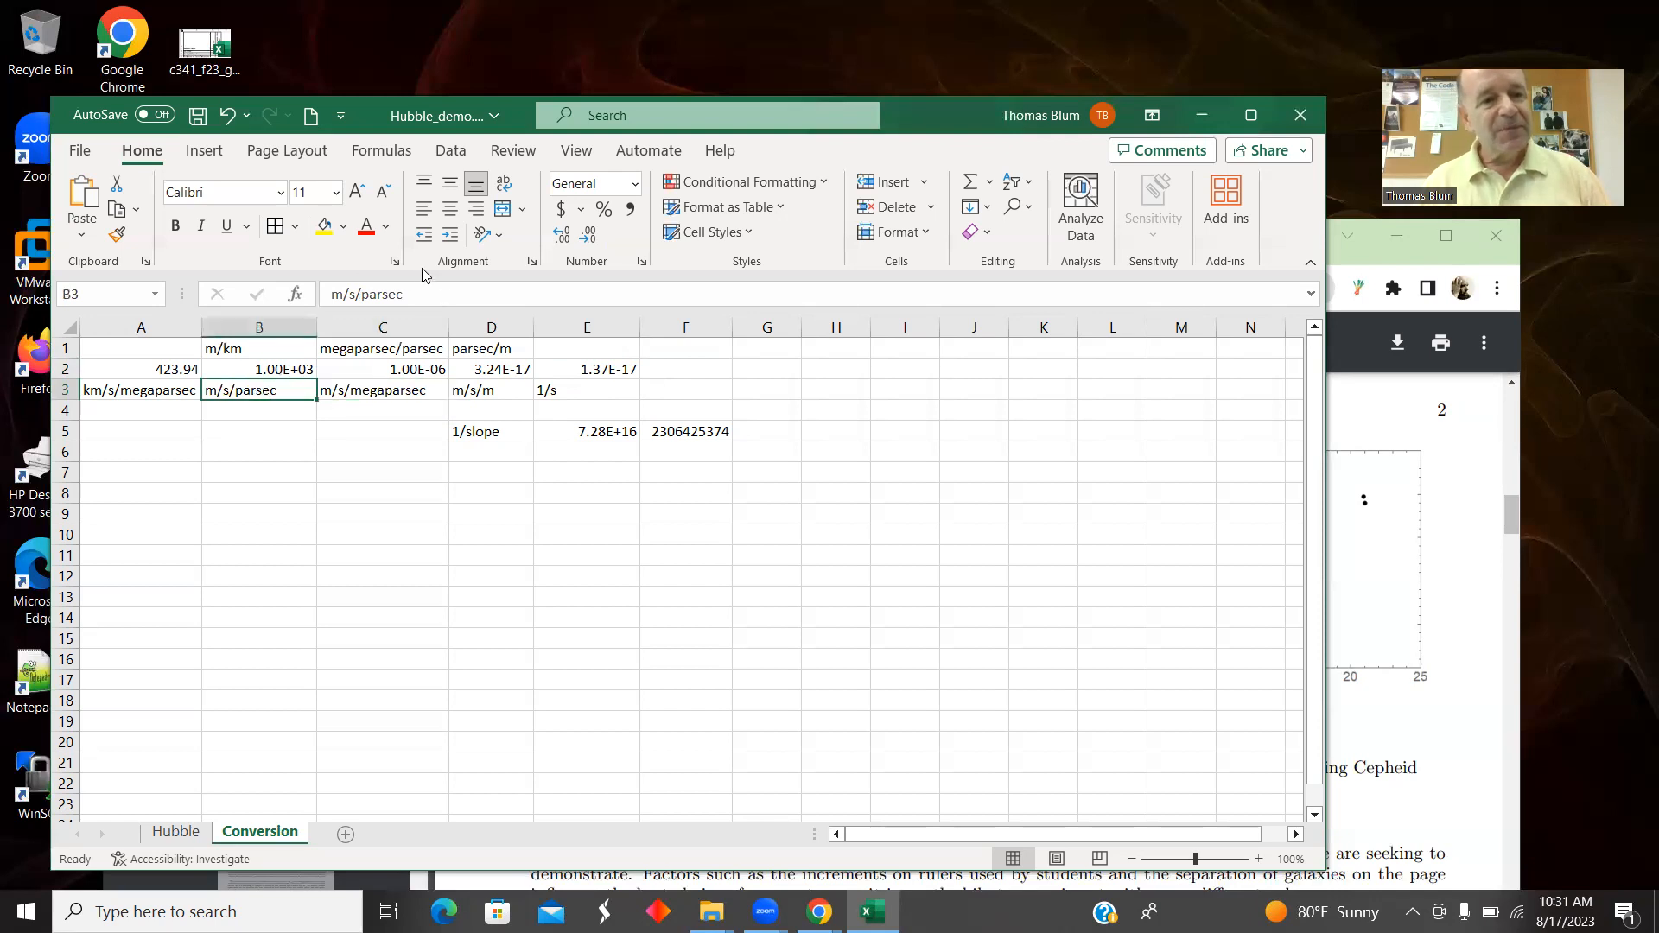
{"action": "left_click", "coordinate": [377, 296]}
{"action": "type", "text": "mega"}
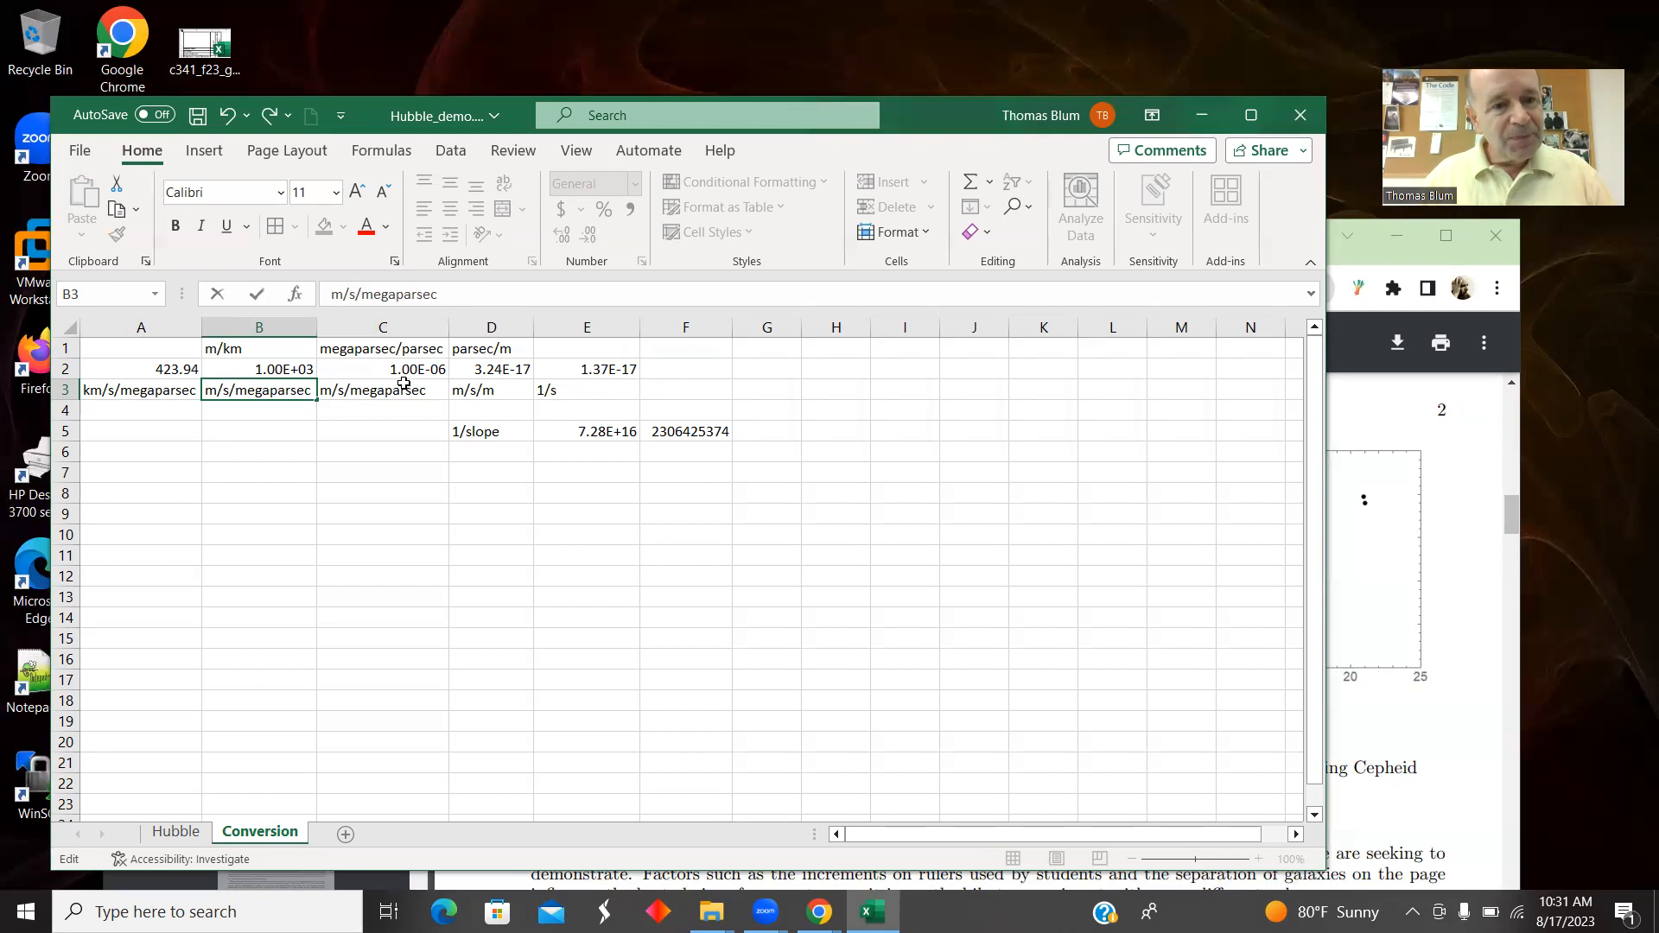
- Correct the unit label beneath the megaparsec/parsec factor to m/s/parsec
{"action": "left_click", "coordinate": [404, 384]}
{"action": "left_click", "coordinate": [403, 294]}
{"action": "key", "text": "BackSpace"}
{"action": "key", "text": "BackSpace"}
{"action": "key", "text": "BackSpace"}
{"action": "key", "text": "BackSpace"}
{"action": "key", "text": "Tab"}
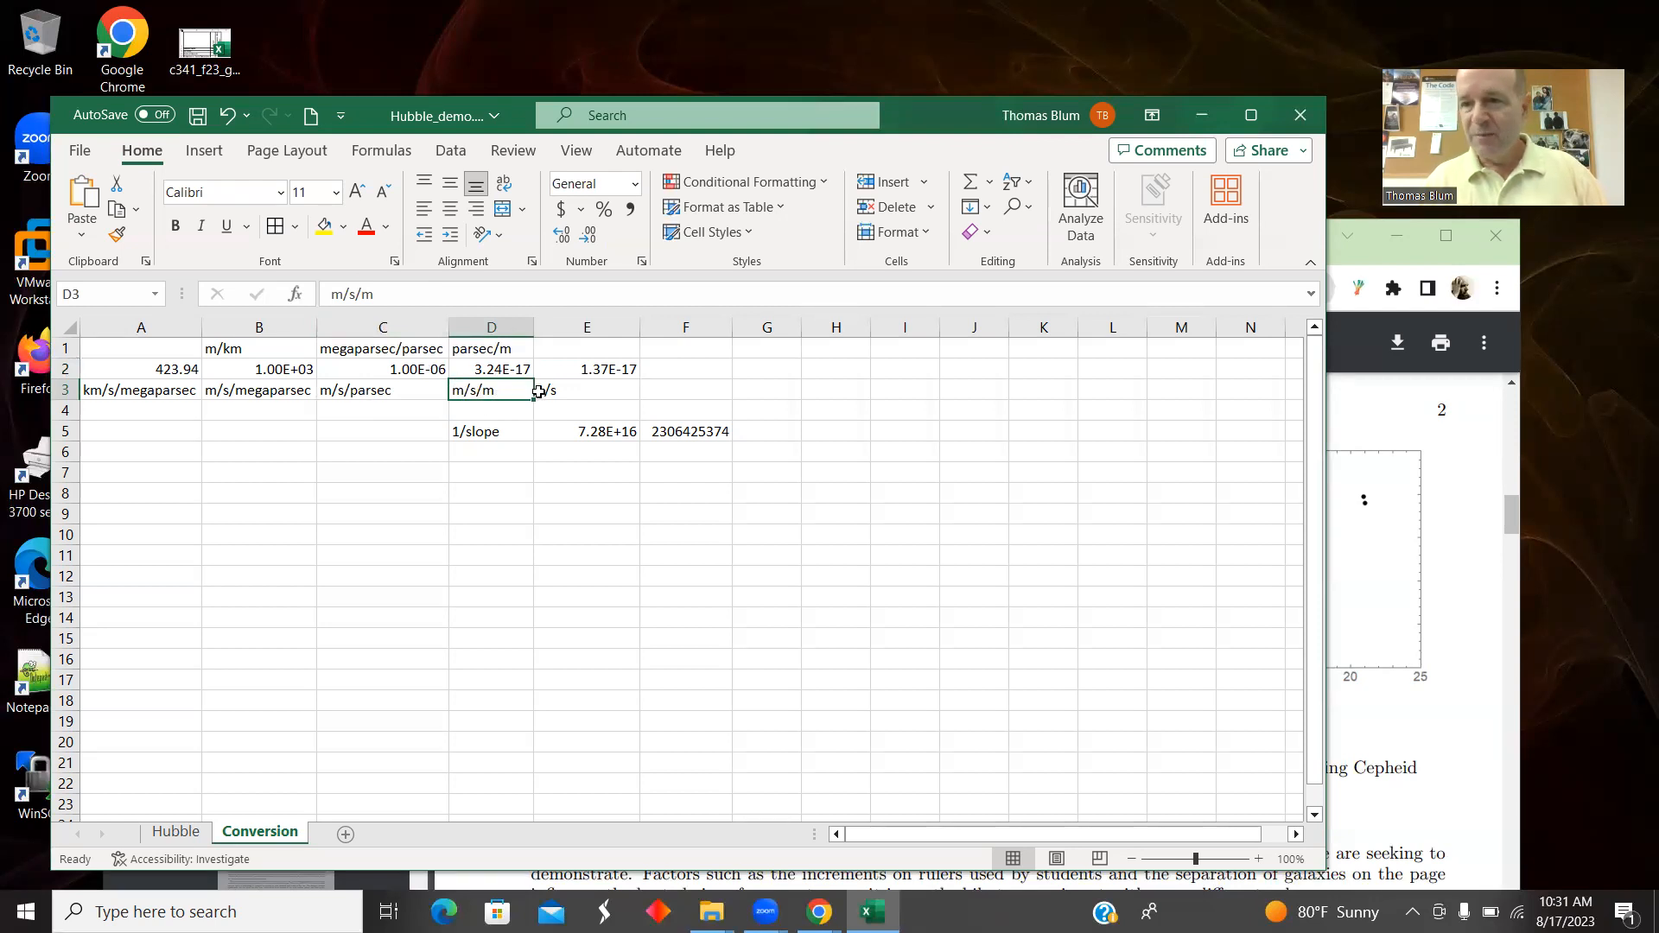
- Examine the 1/s unit, the converted slope, the 1/slope formula and the seconds-to-years conversion in cells E3, E2, E5 and F5
{"action": "left_click", "coordinate": [585, 393]}
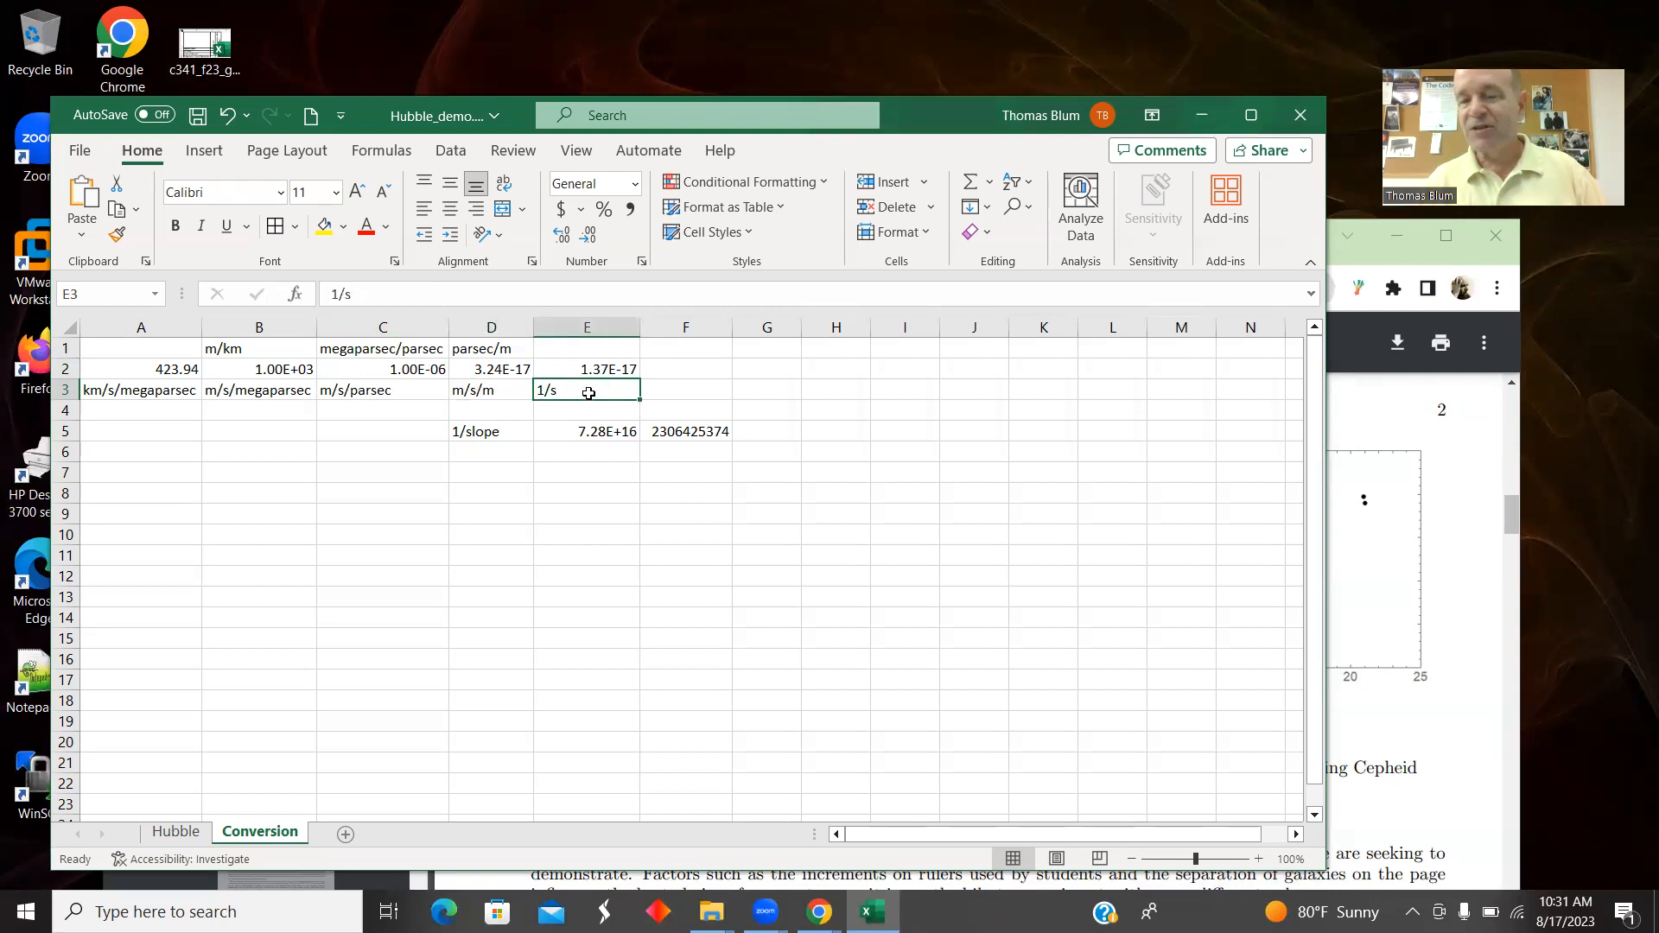
{"action": "left_click", "coordinate": [604, 367]}
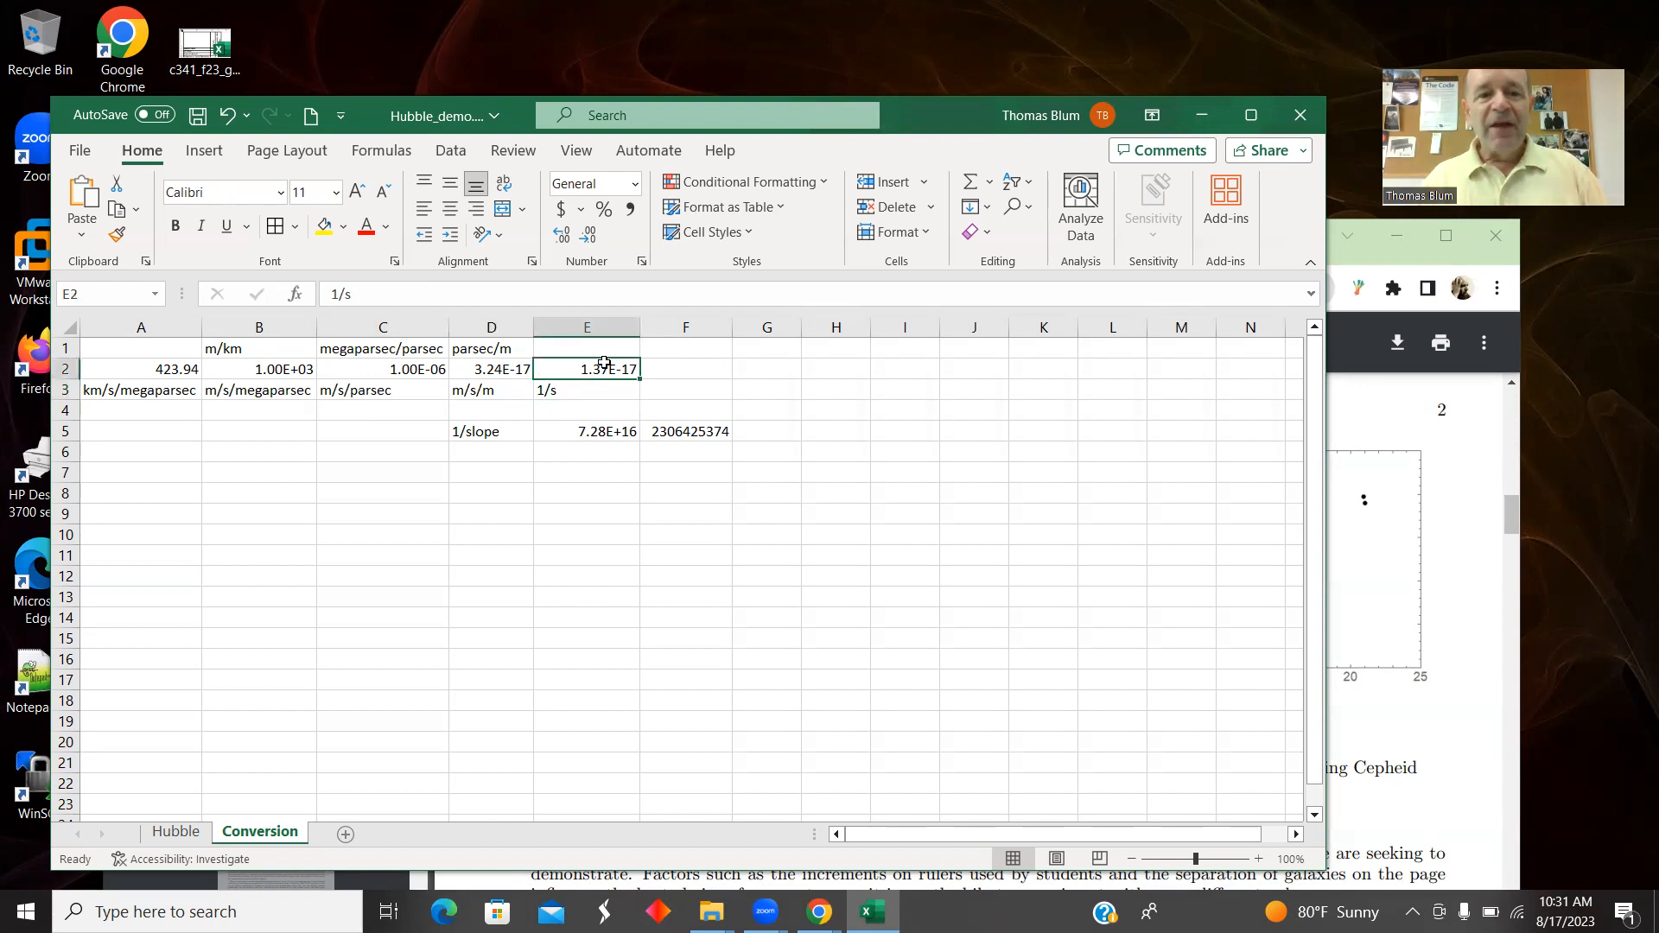
{"action": "left_click", "coordinate": [602, 435]}
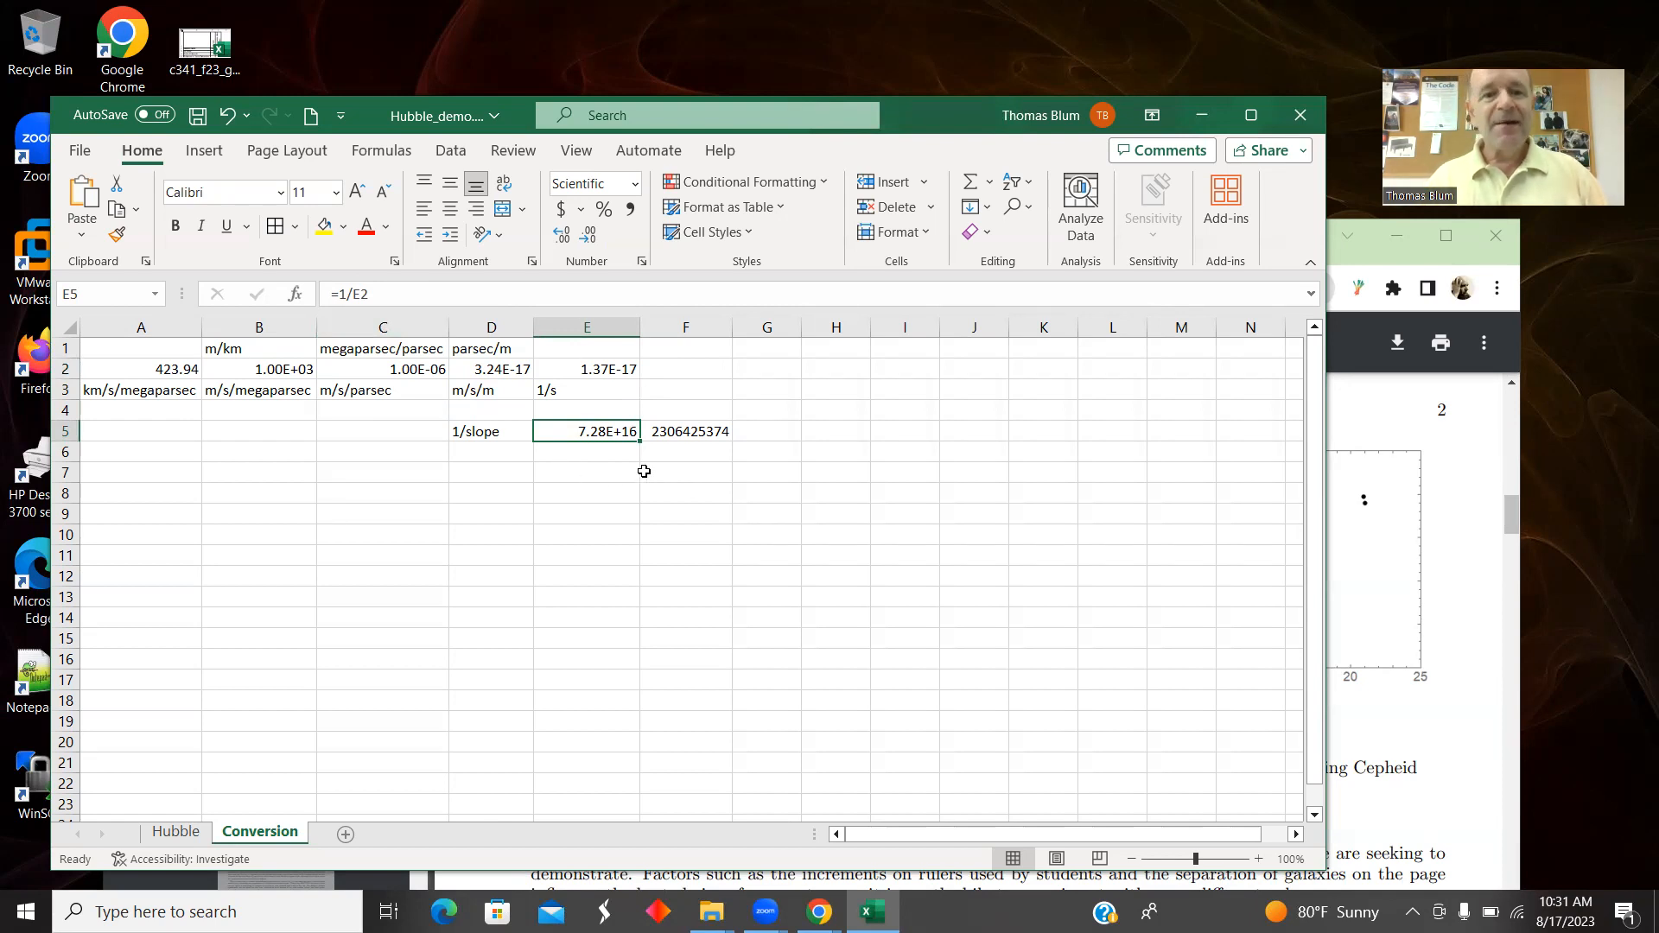
{"action": "left_click", "coordinate": [669, 432]}
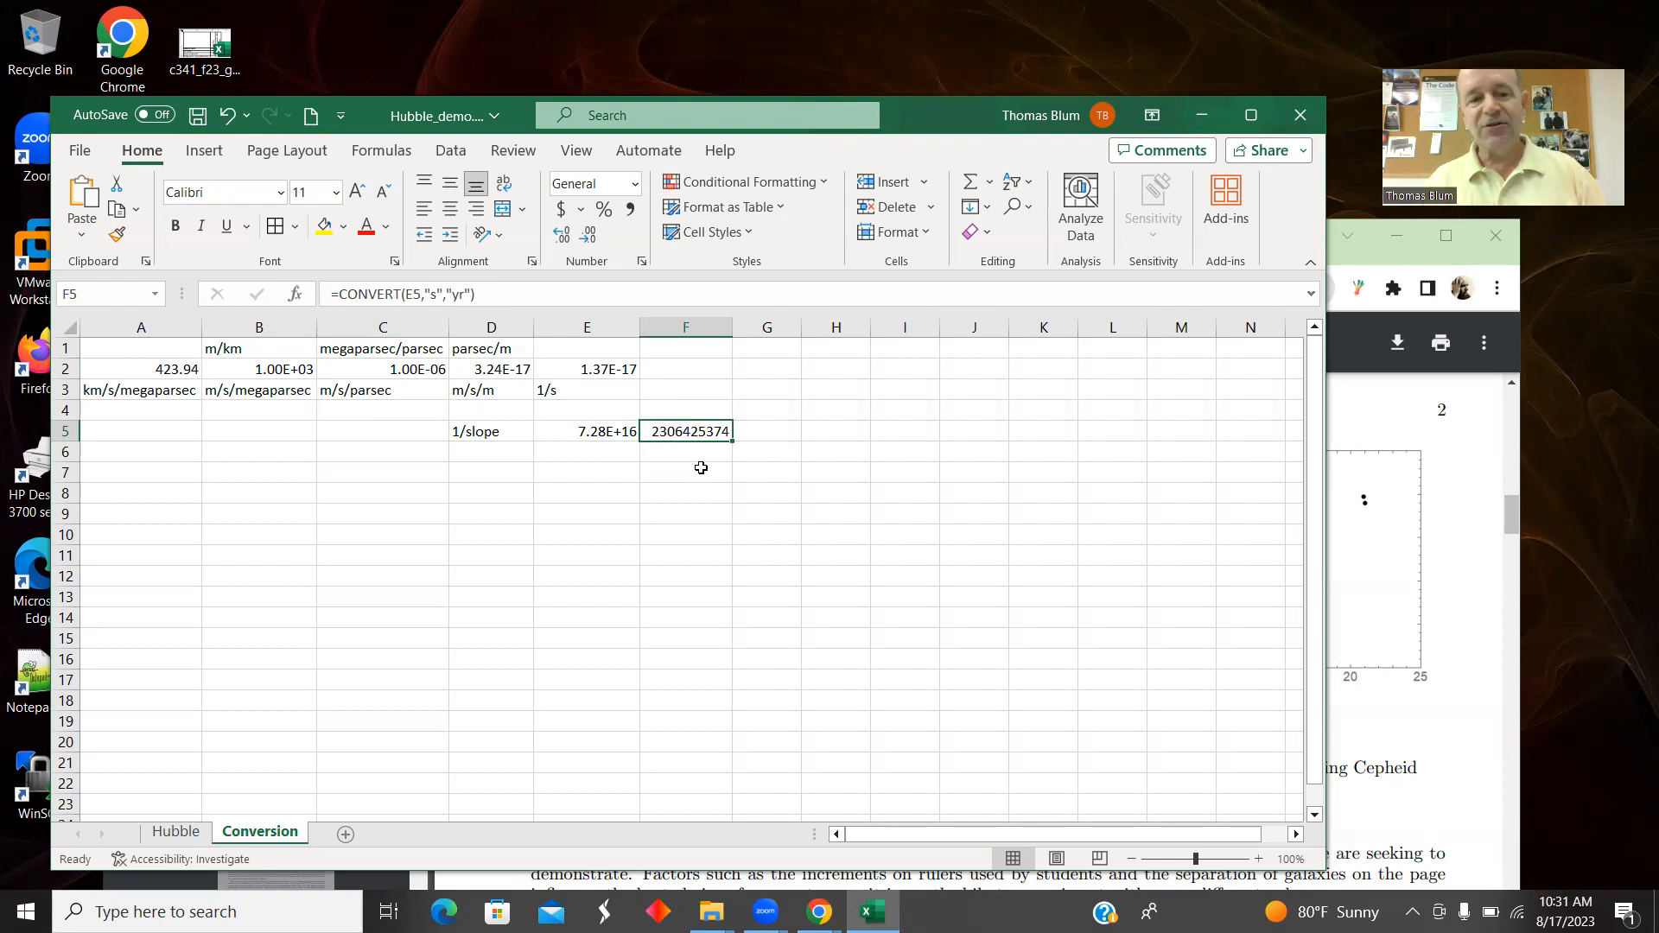
{"action": "key", "text": "Return"}
{"action": "left_click", "coordinate": [696, 426]}
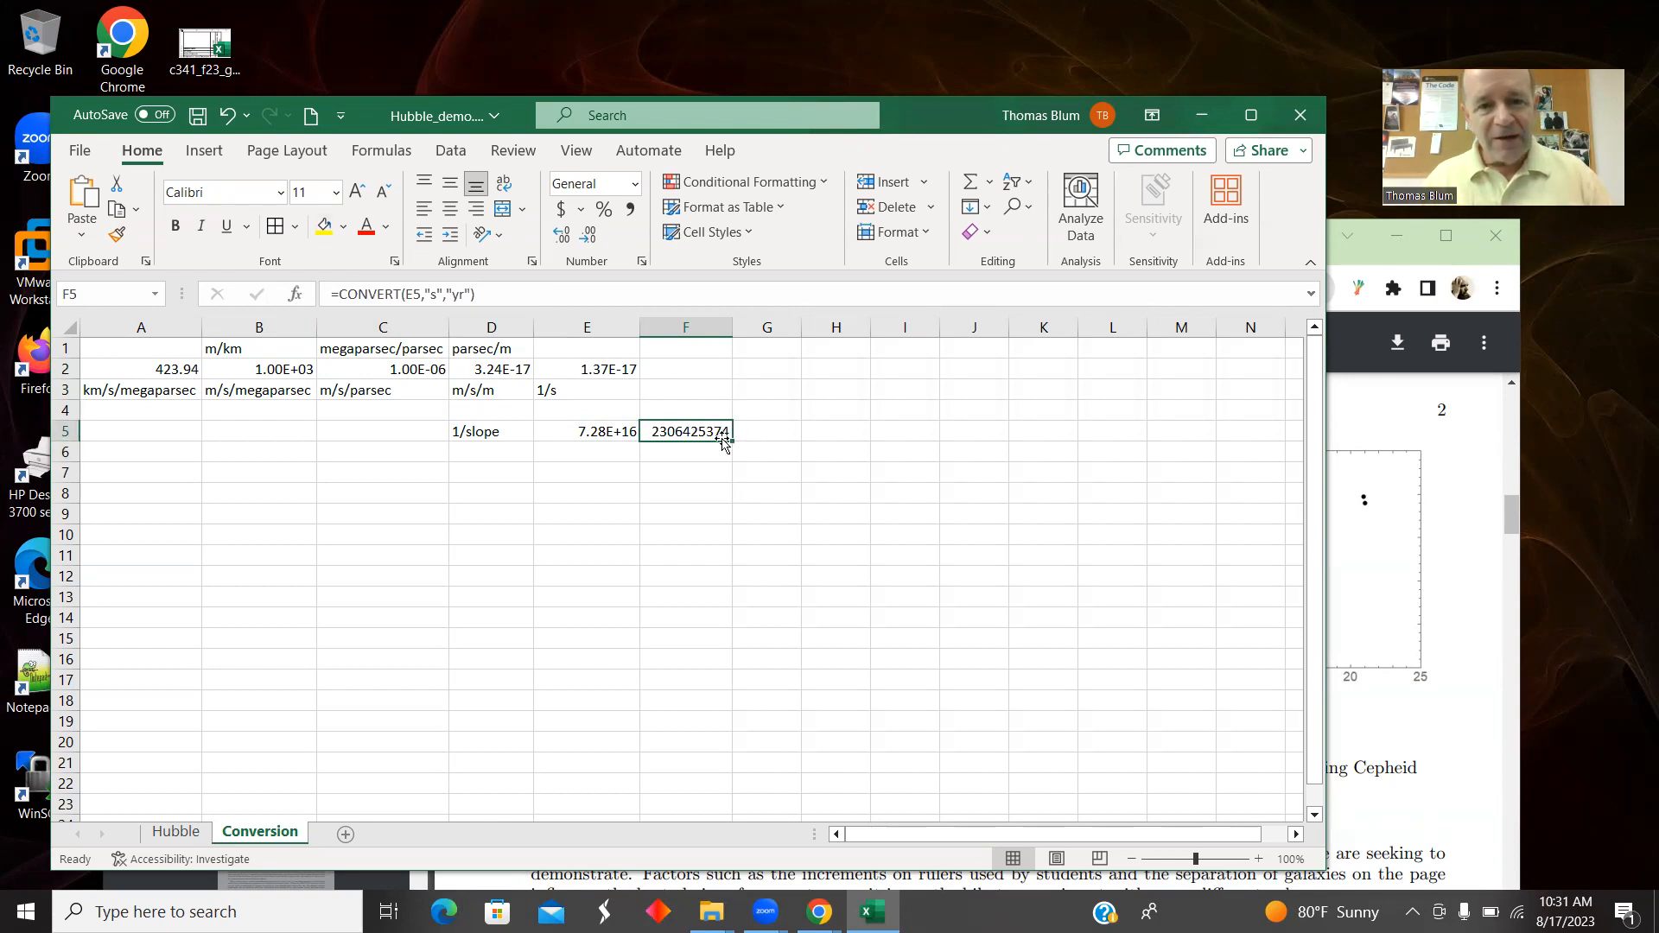
- Format the years result in cell F5 with the Scientific number category
{"action": "right_click", "coordinate": [676, 434]}
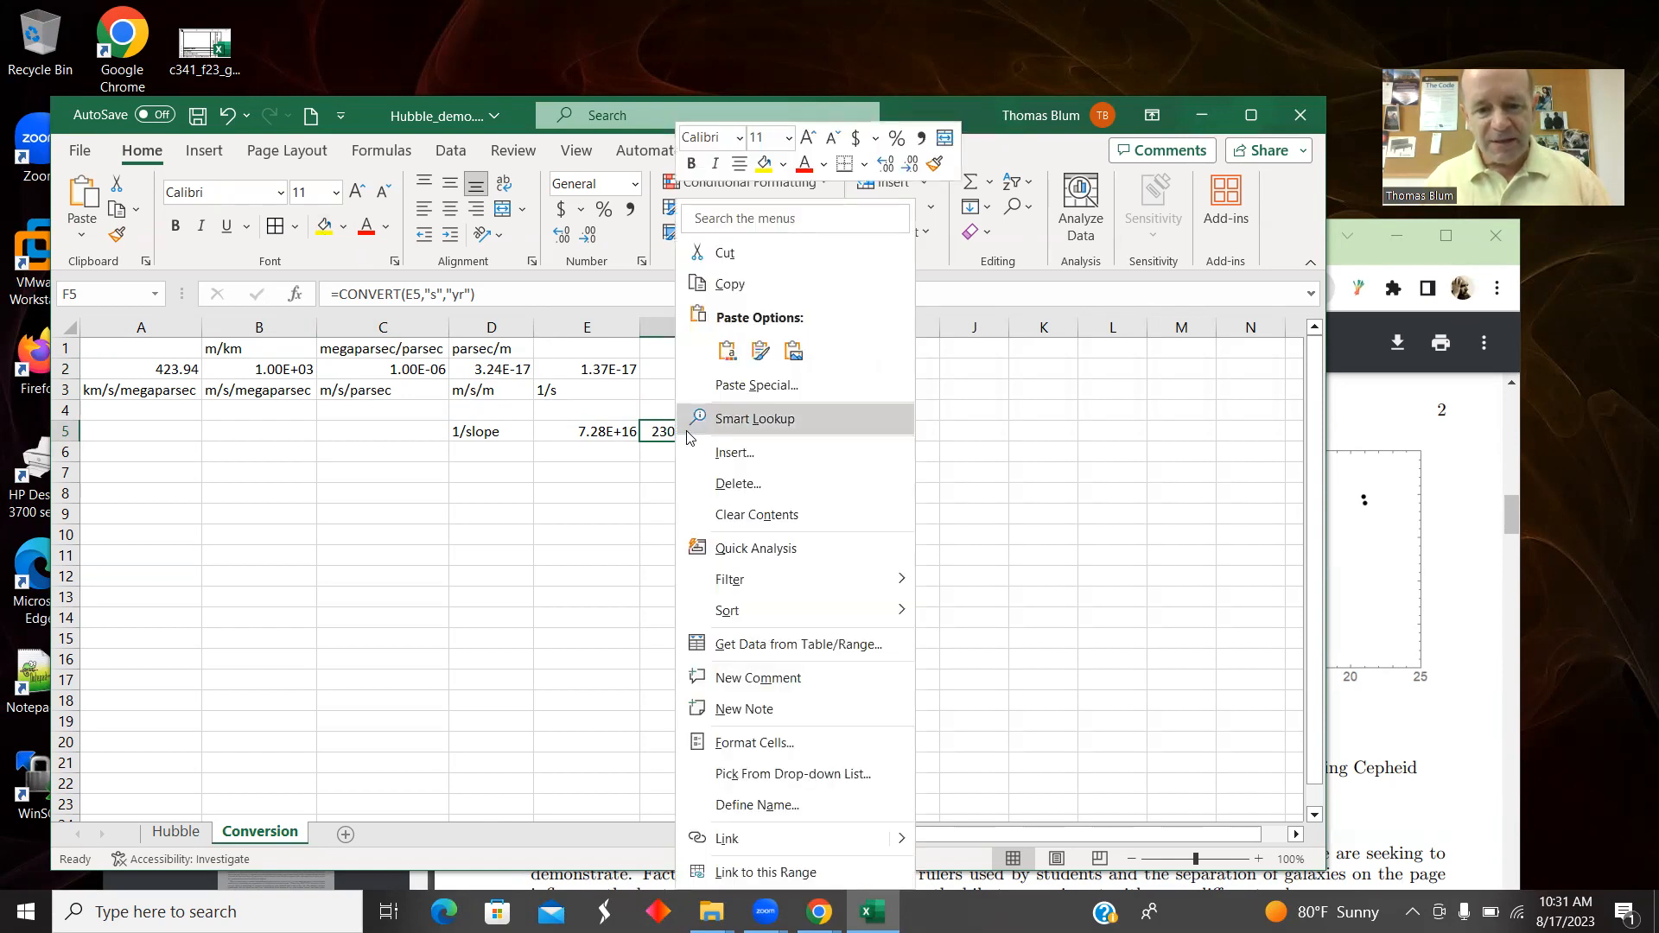
{"action": "mouse_move", "coordinate": [741, 584]}
{"action": "left_click", "coordinate": [733, 744]}
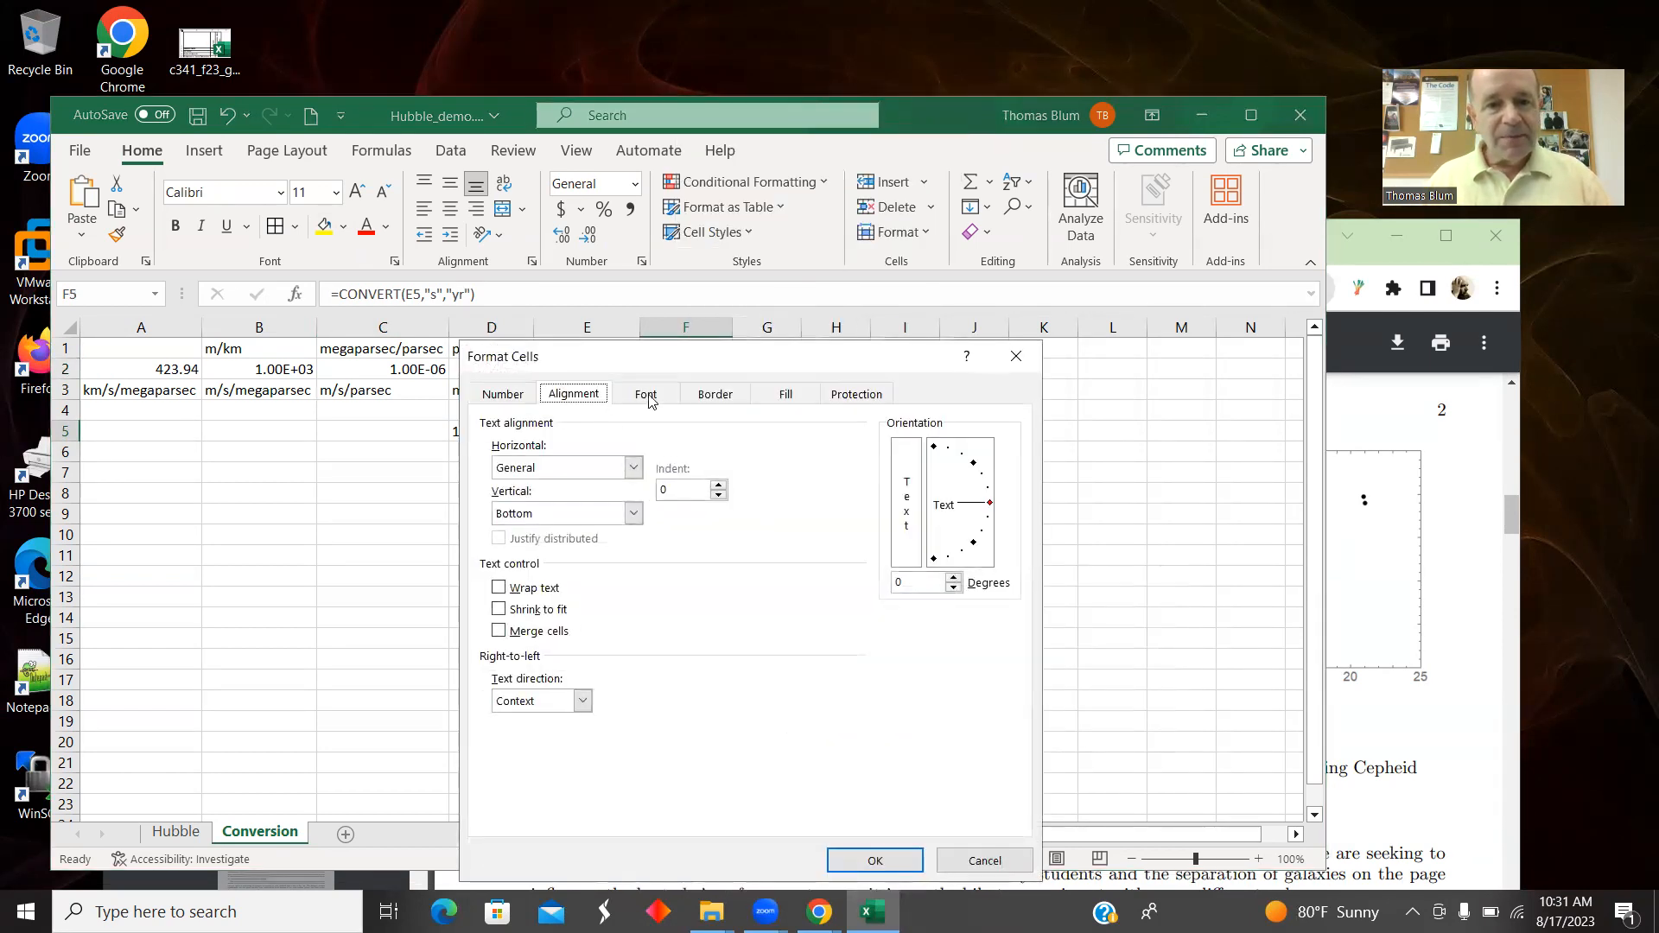
{"action": "left_click", "coordinate": [518, 402]}
{"action": "left_click", "coordinate": [510, 561]}
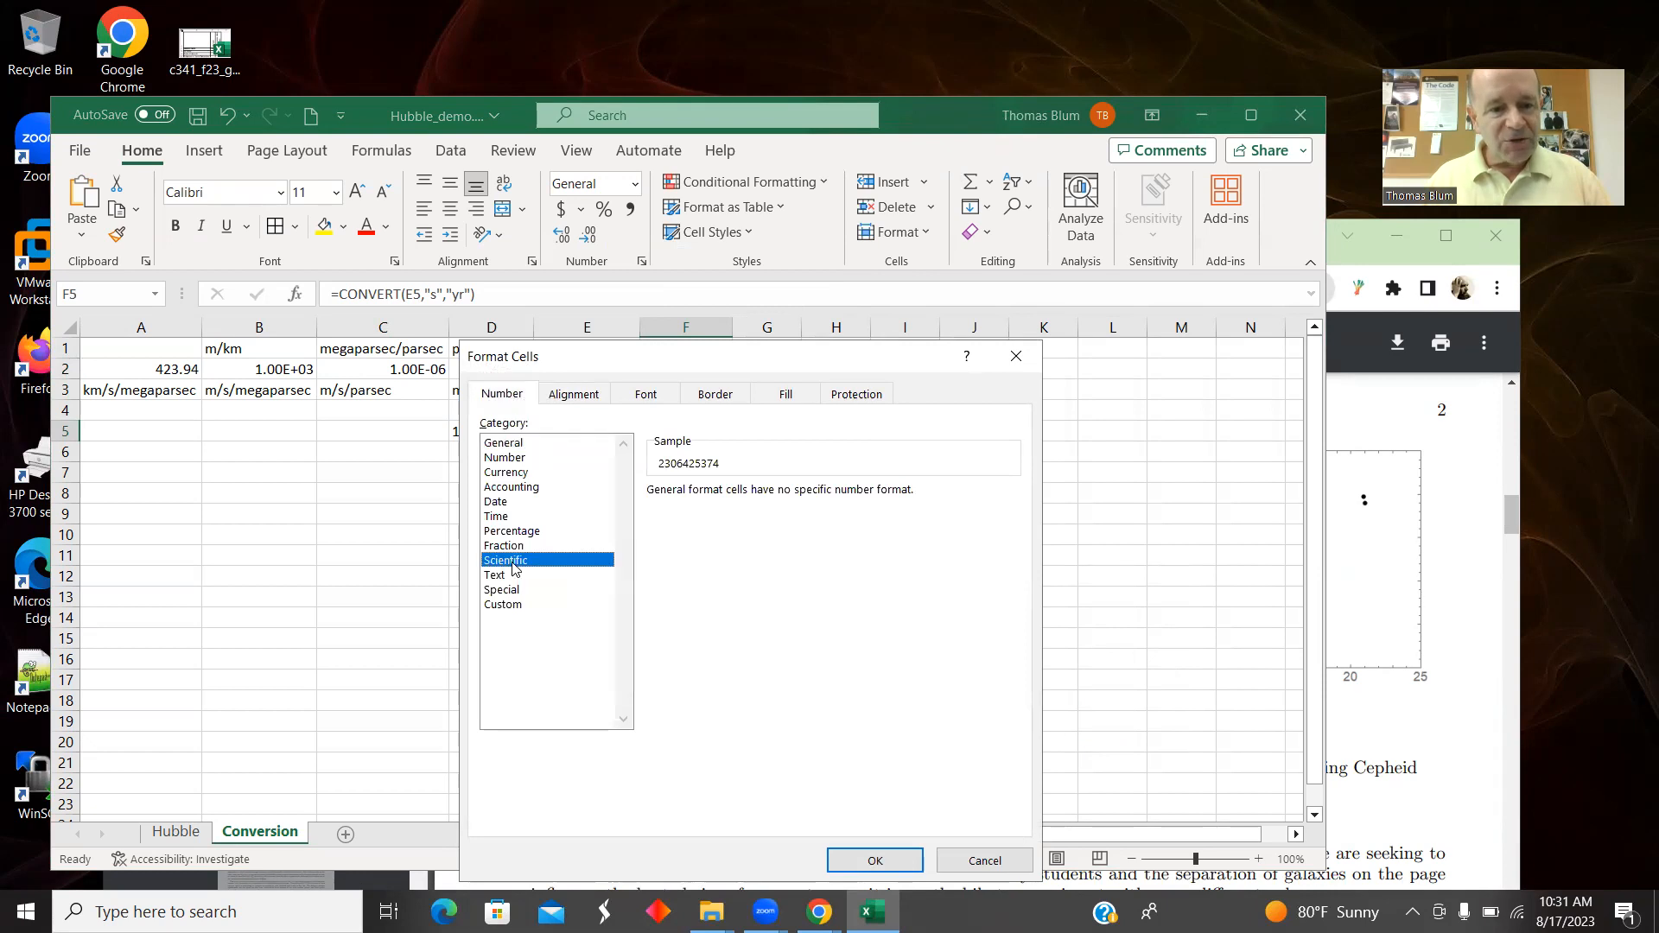
{"action": "left_click", "coordinate": [877, 860]}
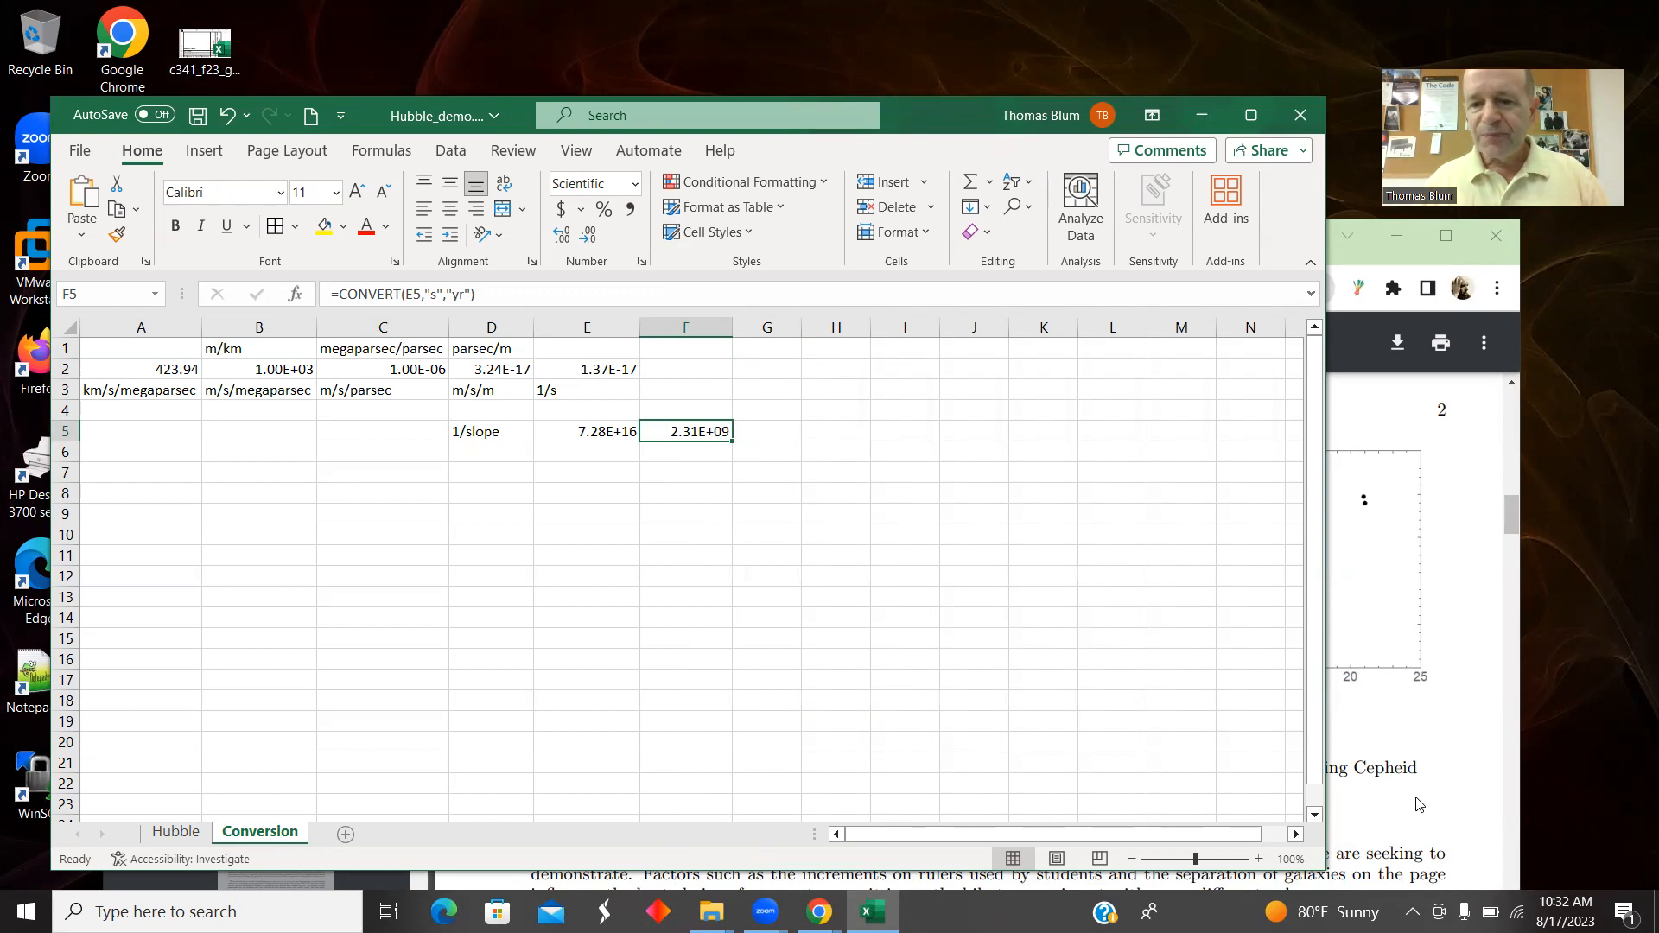
- Change the chart title on the Hubble sheet to "Hubble's Orginal Data"
{"action": "left_click", "coordinate": [171, 830]}
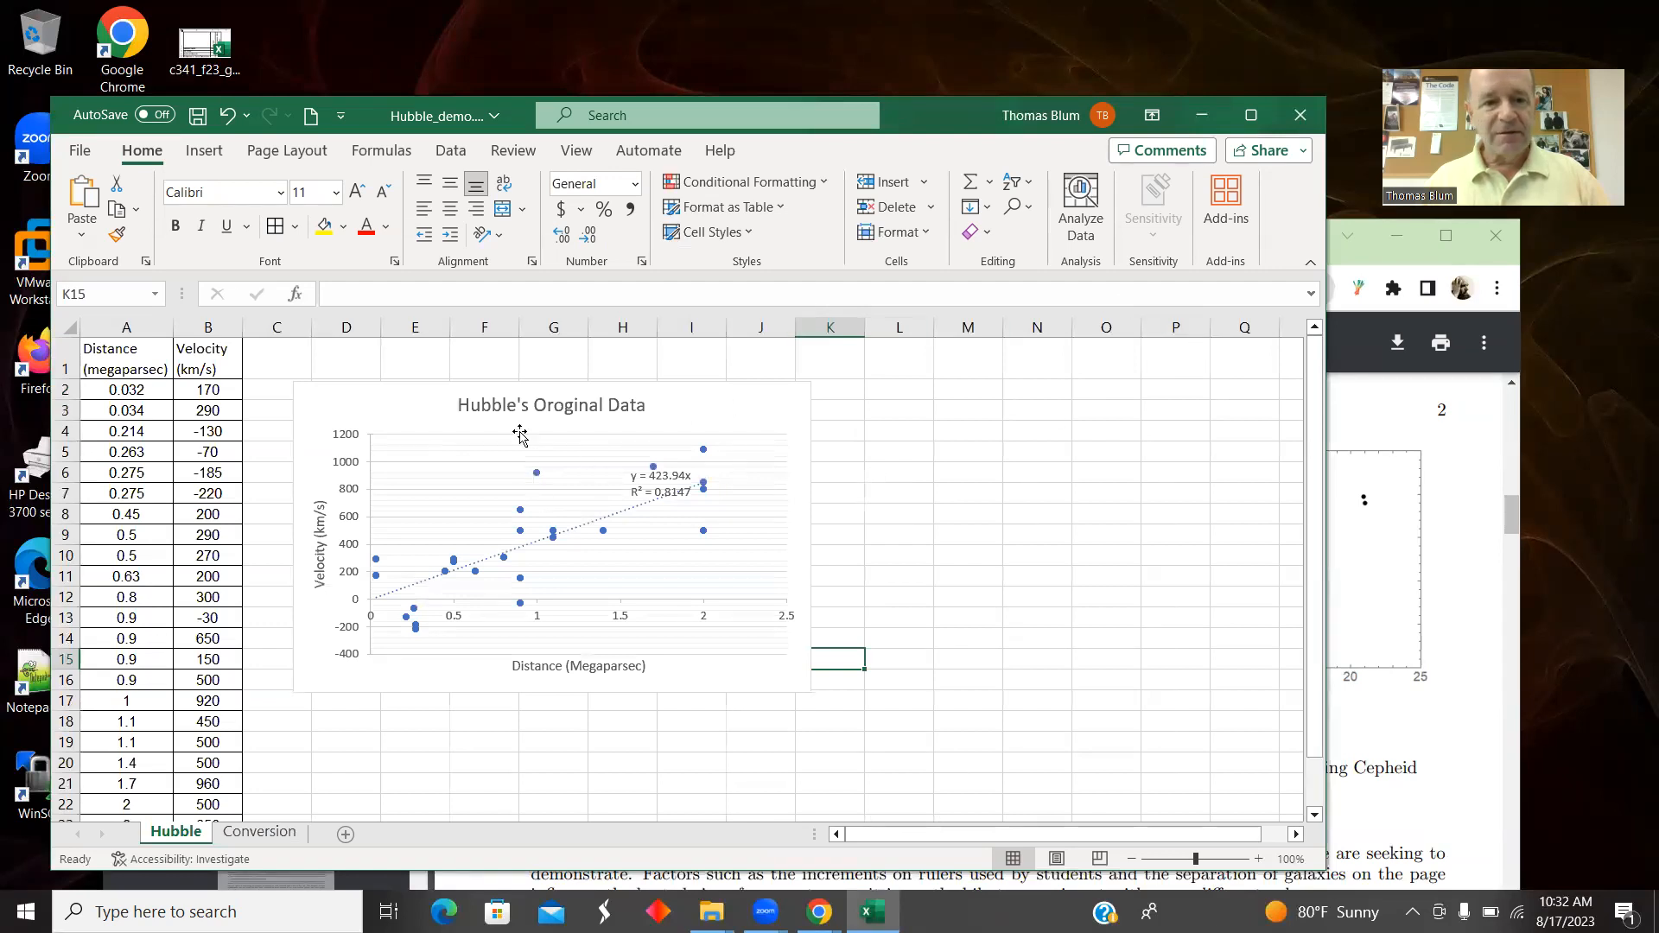
{"action": "left_click", "coordinate": [554, 409]}
{"action": "key", "text": "BackSpace"}
{"action": "key", "text": "Return"}
{"action": "key", "text": "BackSpace"}
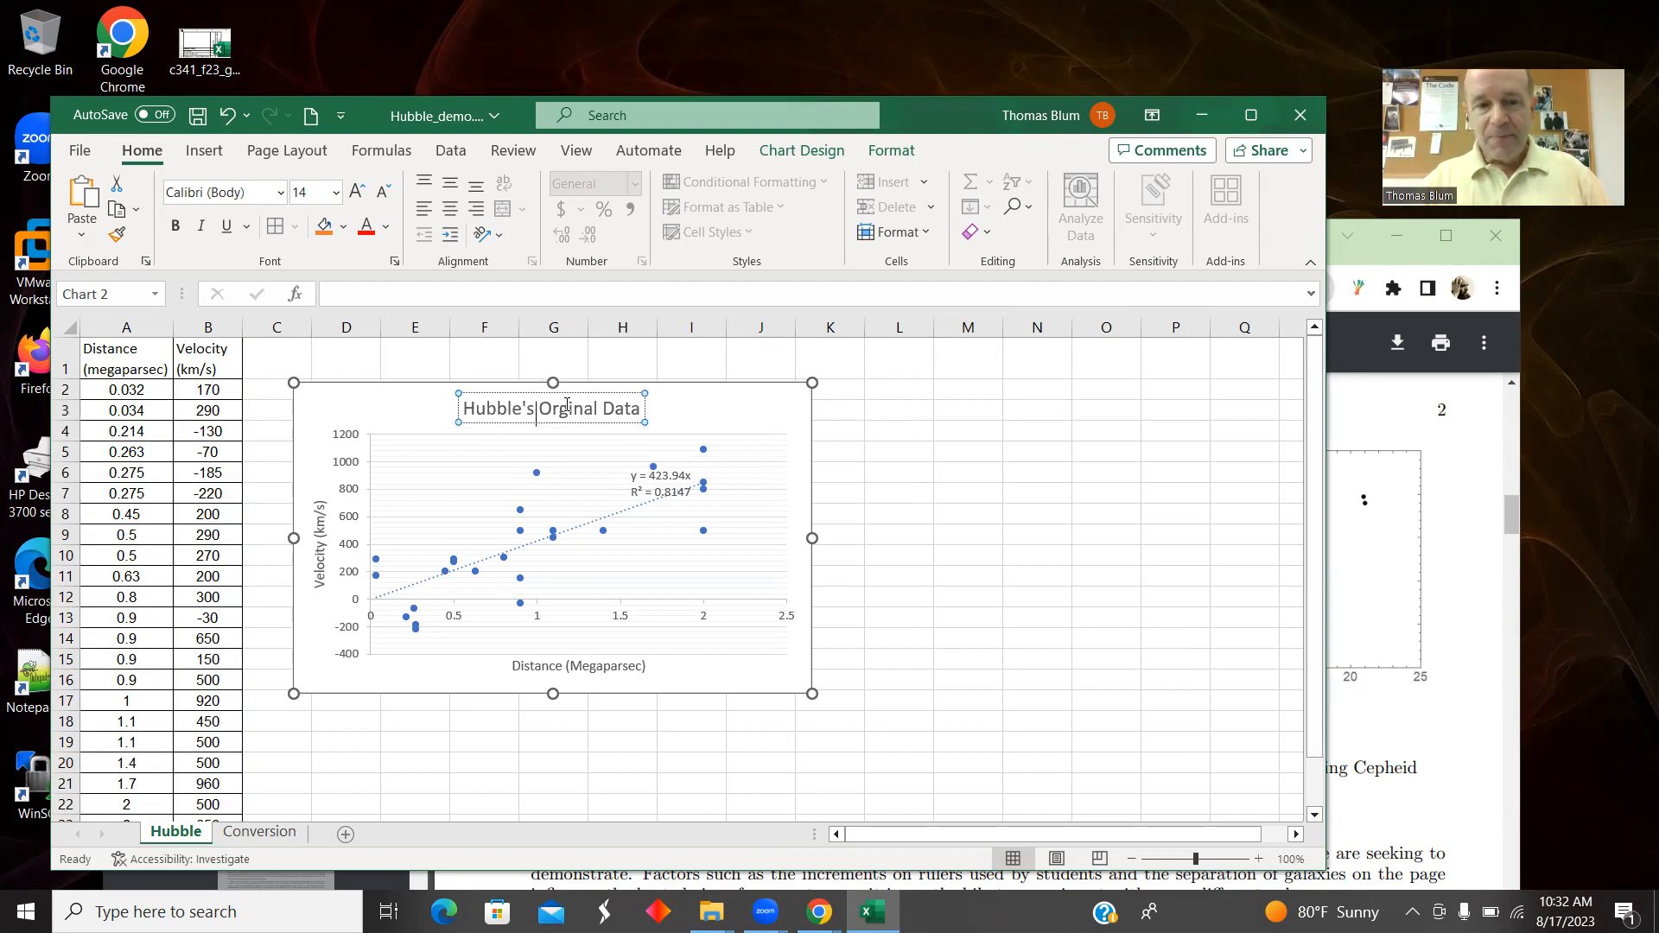
{"action": "left_click", "coordinate": [1162, 427]}
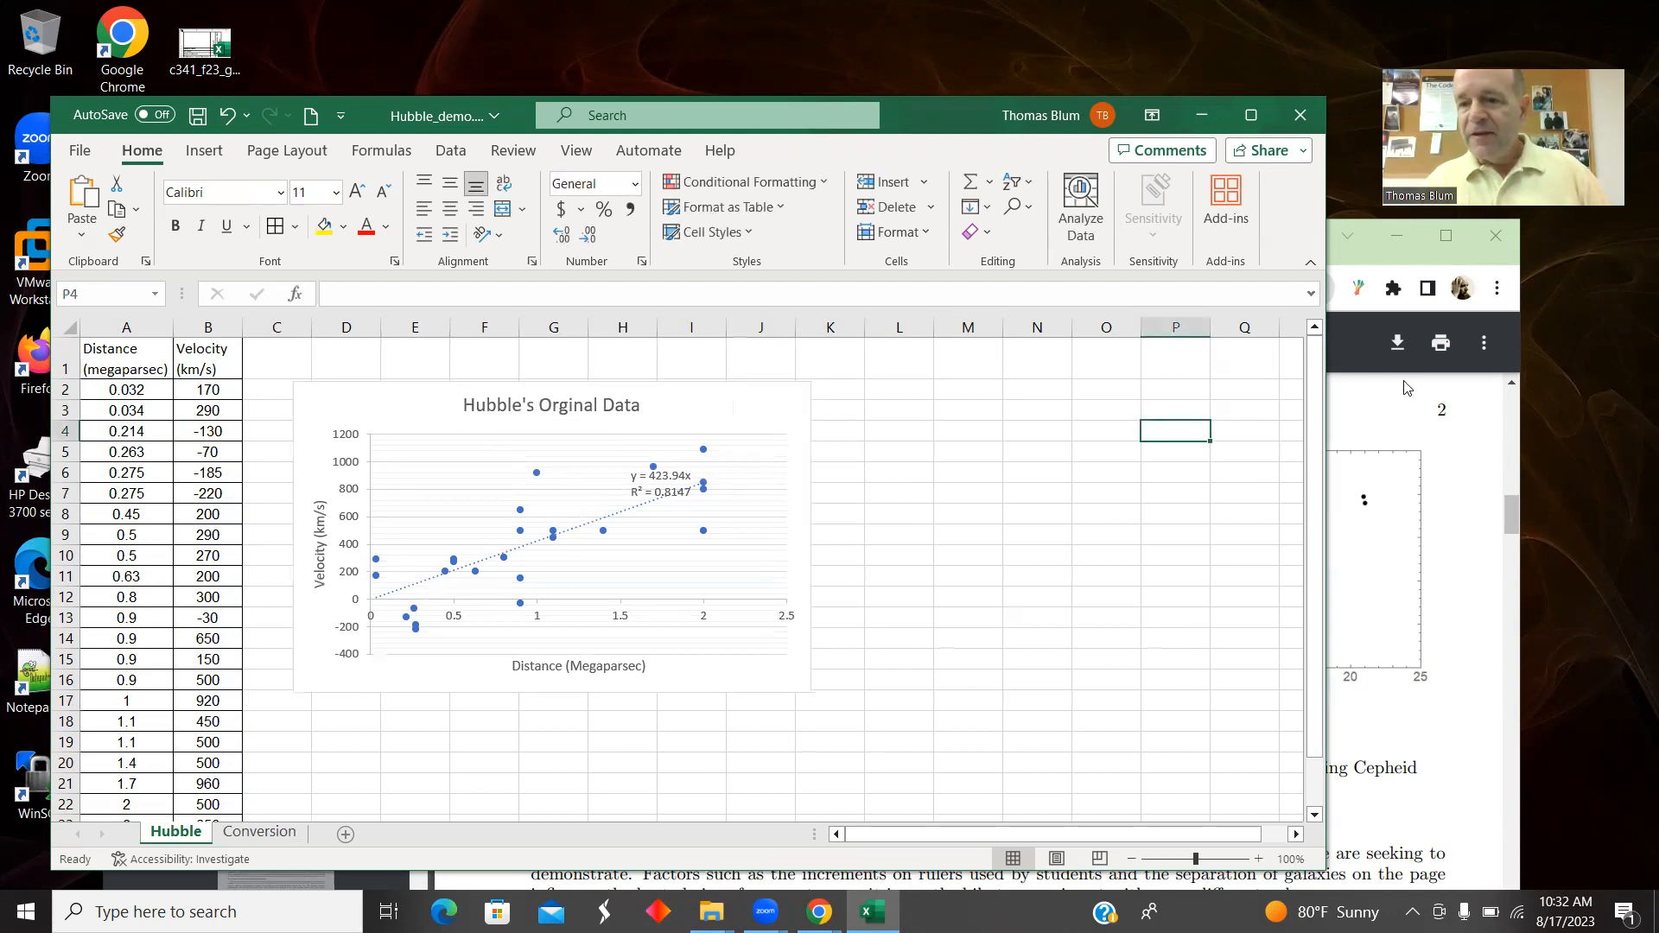
- Switch to the arXiv PDF in Chrome and examine its address and the plots in Figs. 1 to 3 on pages 2 to 4
{"action": "left_click", "coordinate": [1442, 455]}
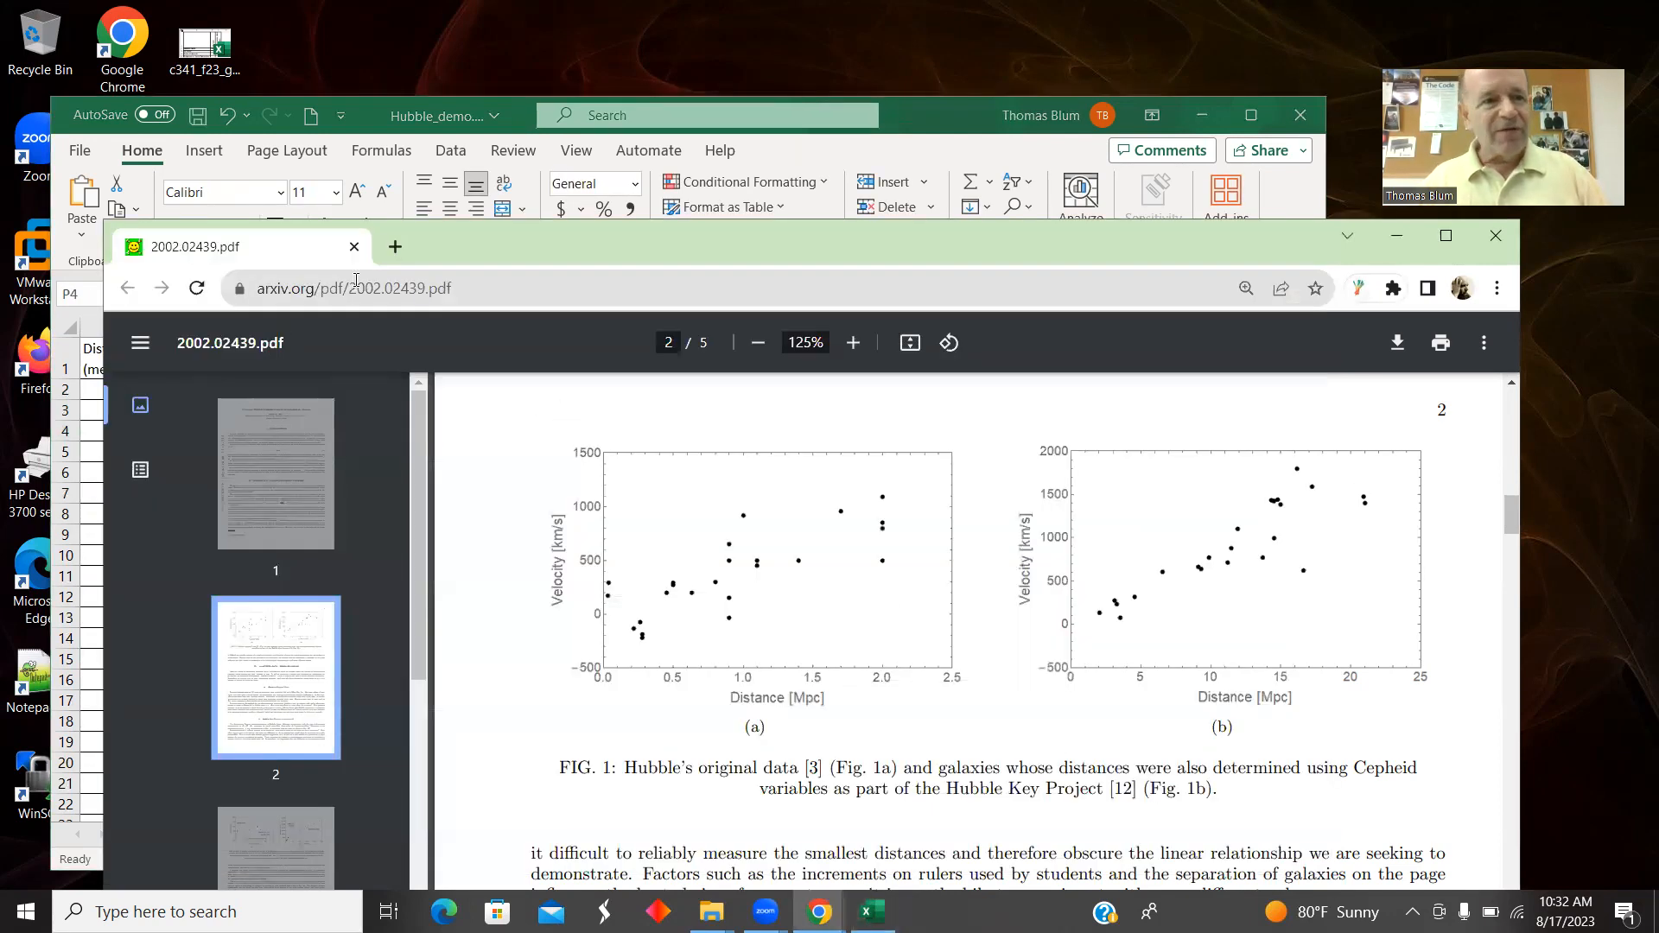
{"action": "left_click", "coordinate": [470, 290]}
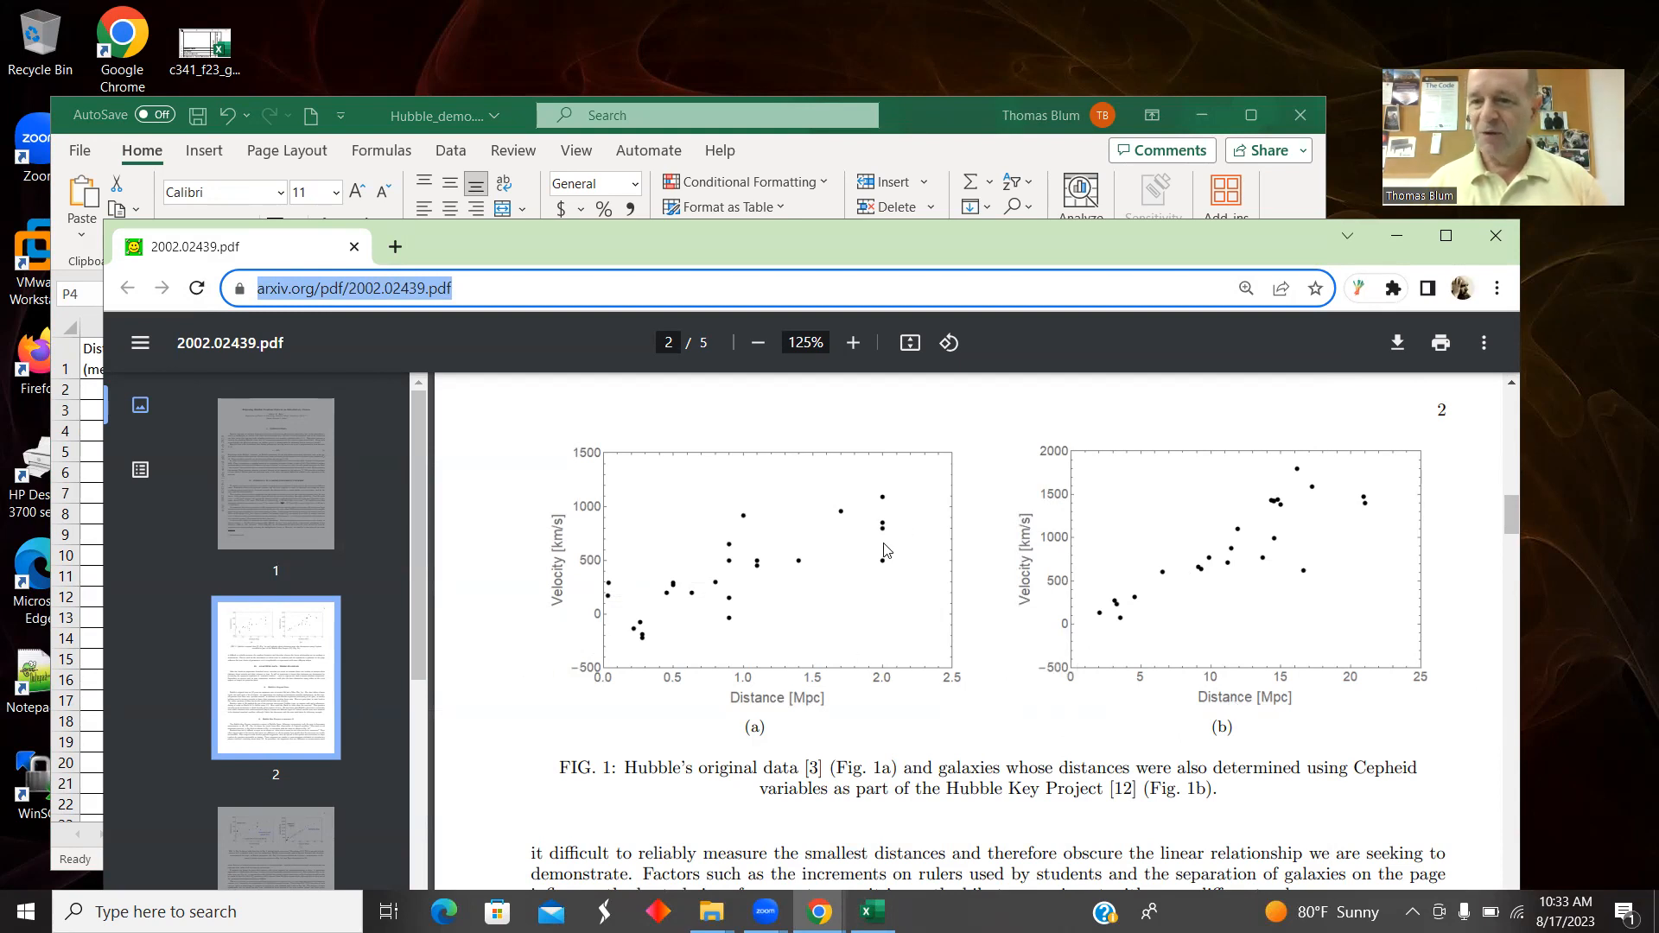
{"action": "left_click_drag", "start_coordinate": [1505, 522], "coordinate": [1498, 635]}
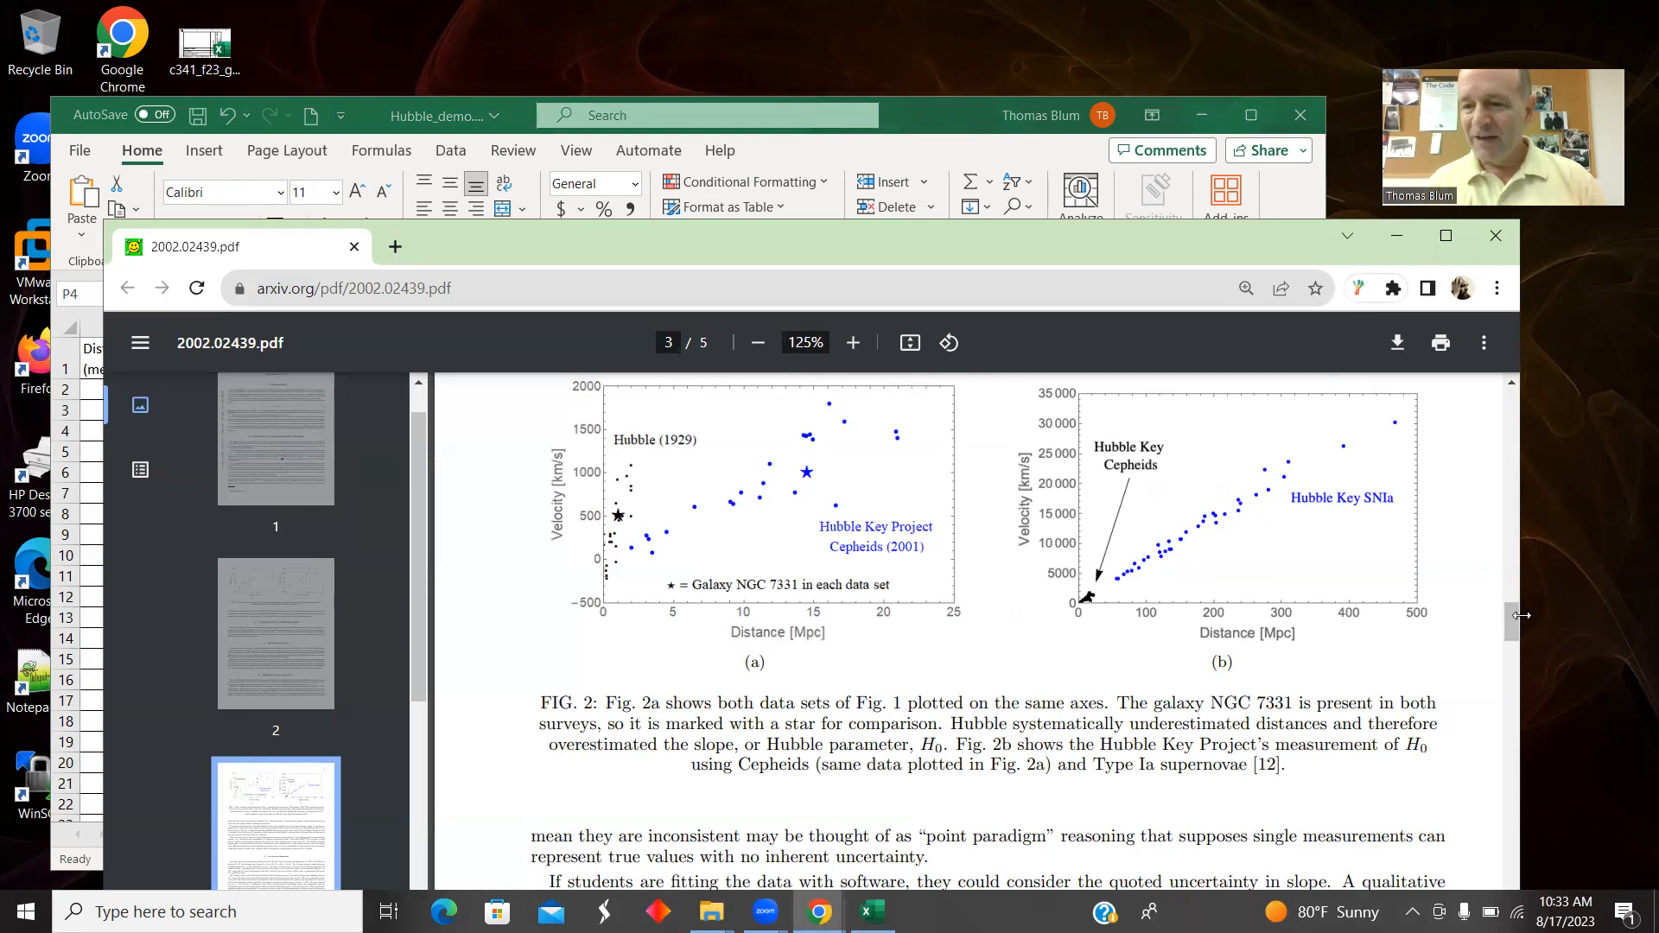
{"action": "scroll", "coordinate": [1509, 619], "scroll_direction": "down", "scroll_amount": 8}
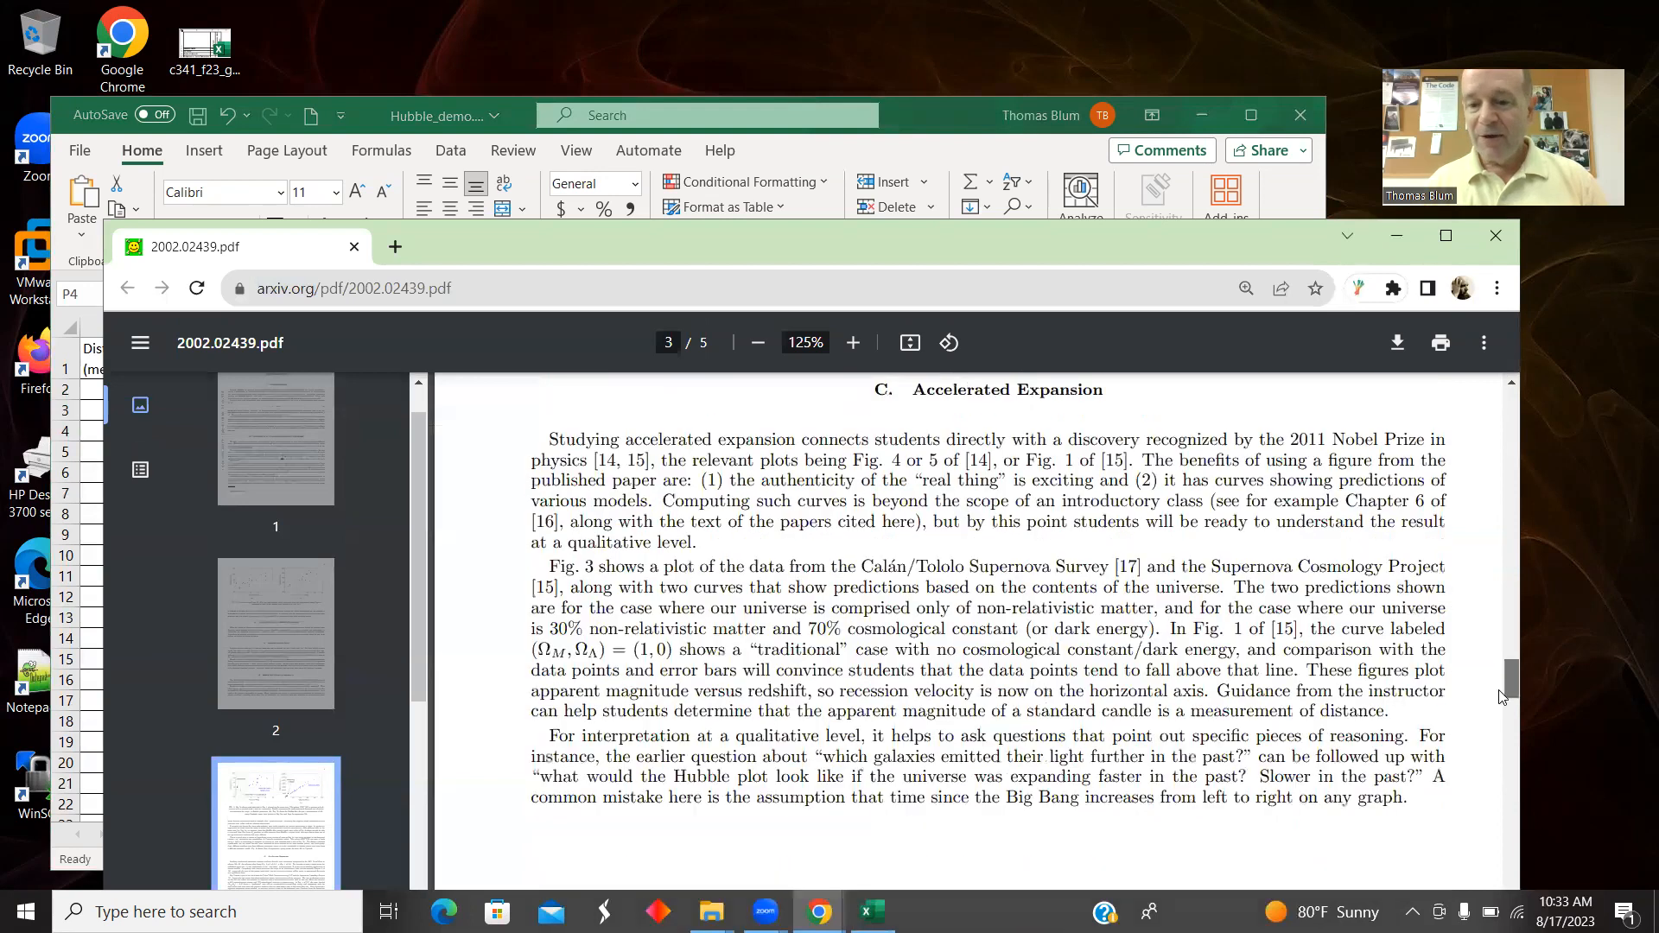
{"action": "scroll", "coordinate": [1498, 729], "scroll_direction": "down", "scroll_amount": 5}
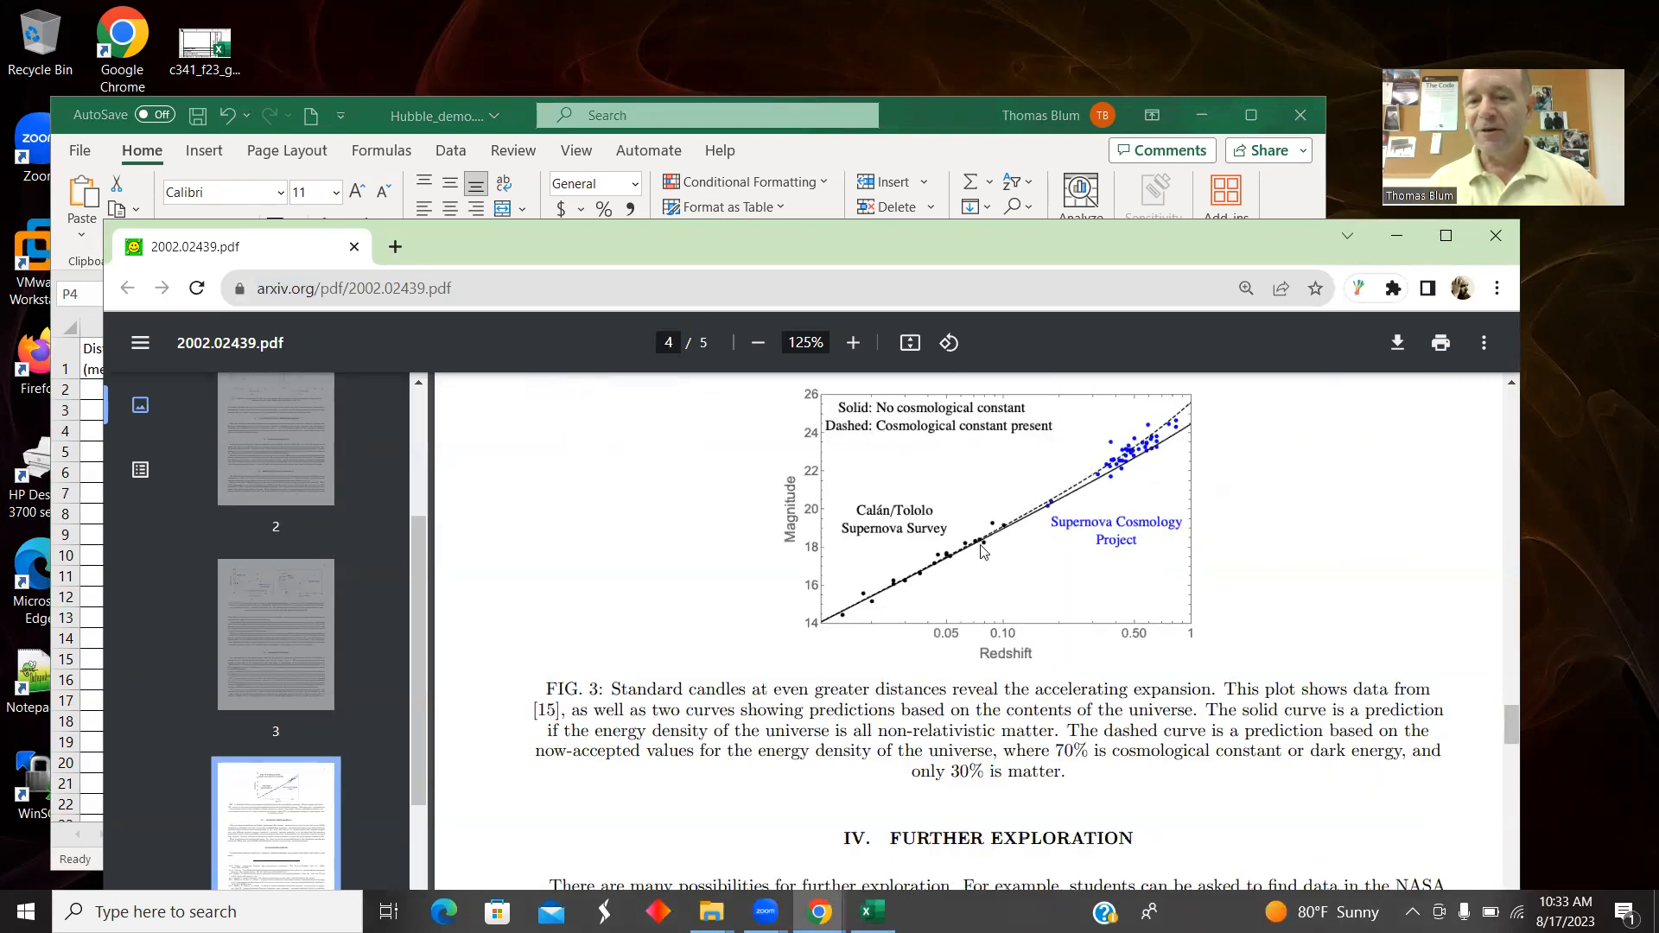
{"action": "mouse_move", "coordinate": [1505, 726]}
{"action": "left_mouse_down"}
{"action": "mouse_move", "coordinate": [1505, 754]}
{"action": "mouse_move", "coordinate": [1501, 722]}
{"action": "left_mouse_up"}
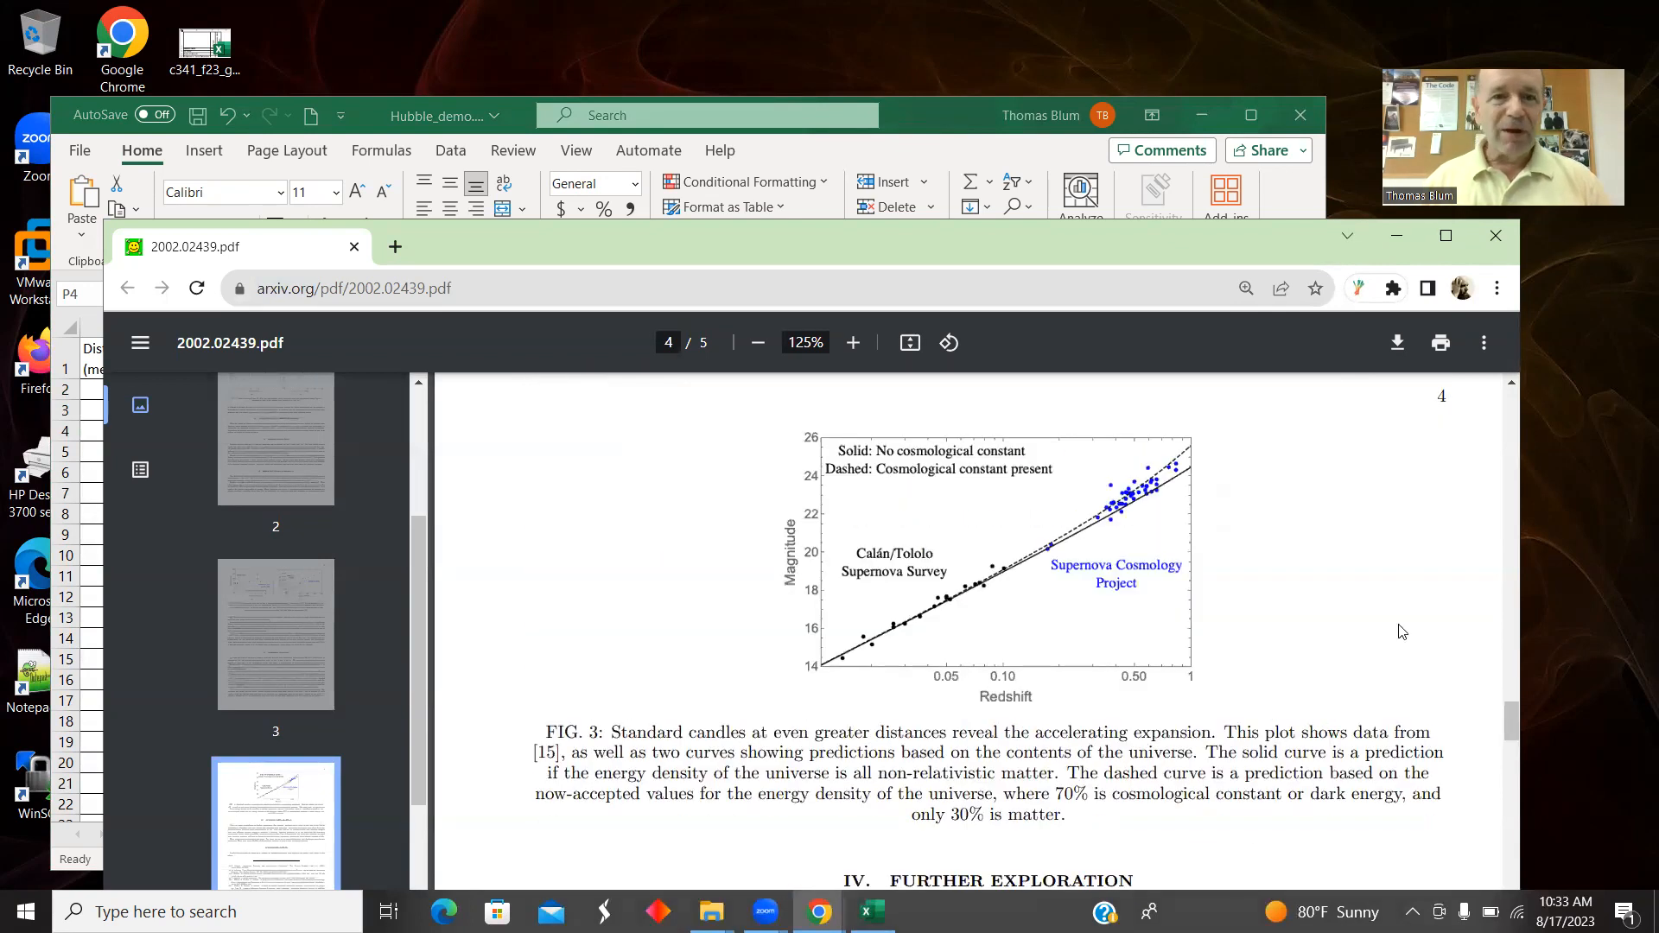
- Switch back to Excel and review the original slope, converted slope, 1/slope and years formulas on the Conversion sheet
{"action": "left_click", "coordinate": [934, 115]}
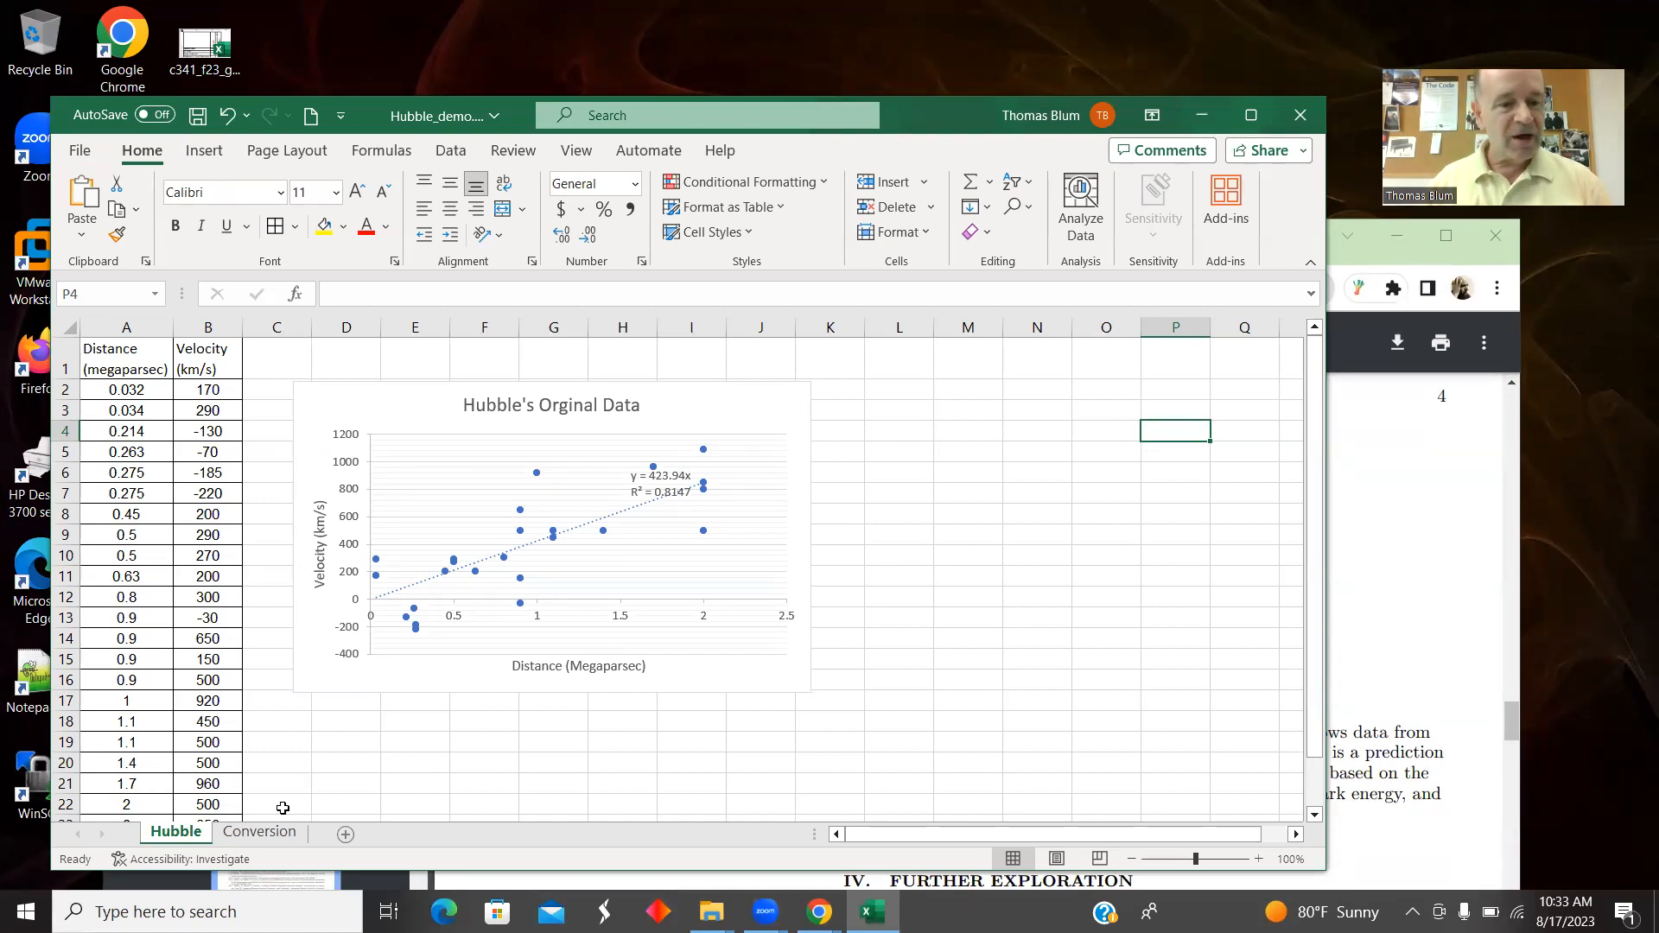
{"action": "left_click", "coordinate": [260, 831]}
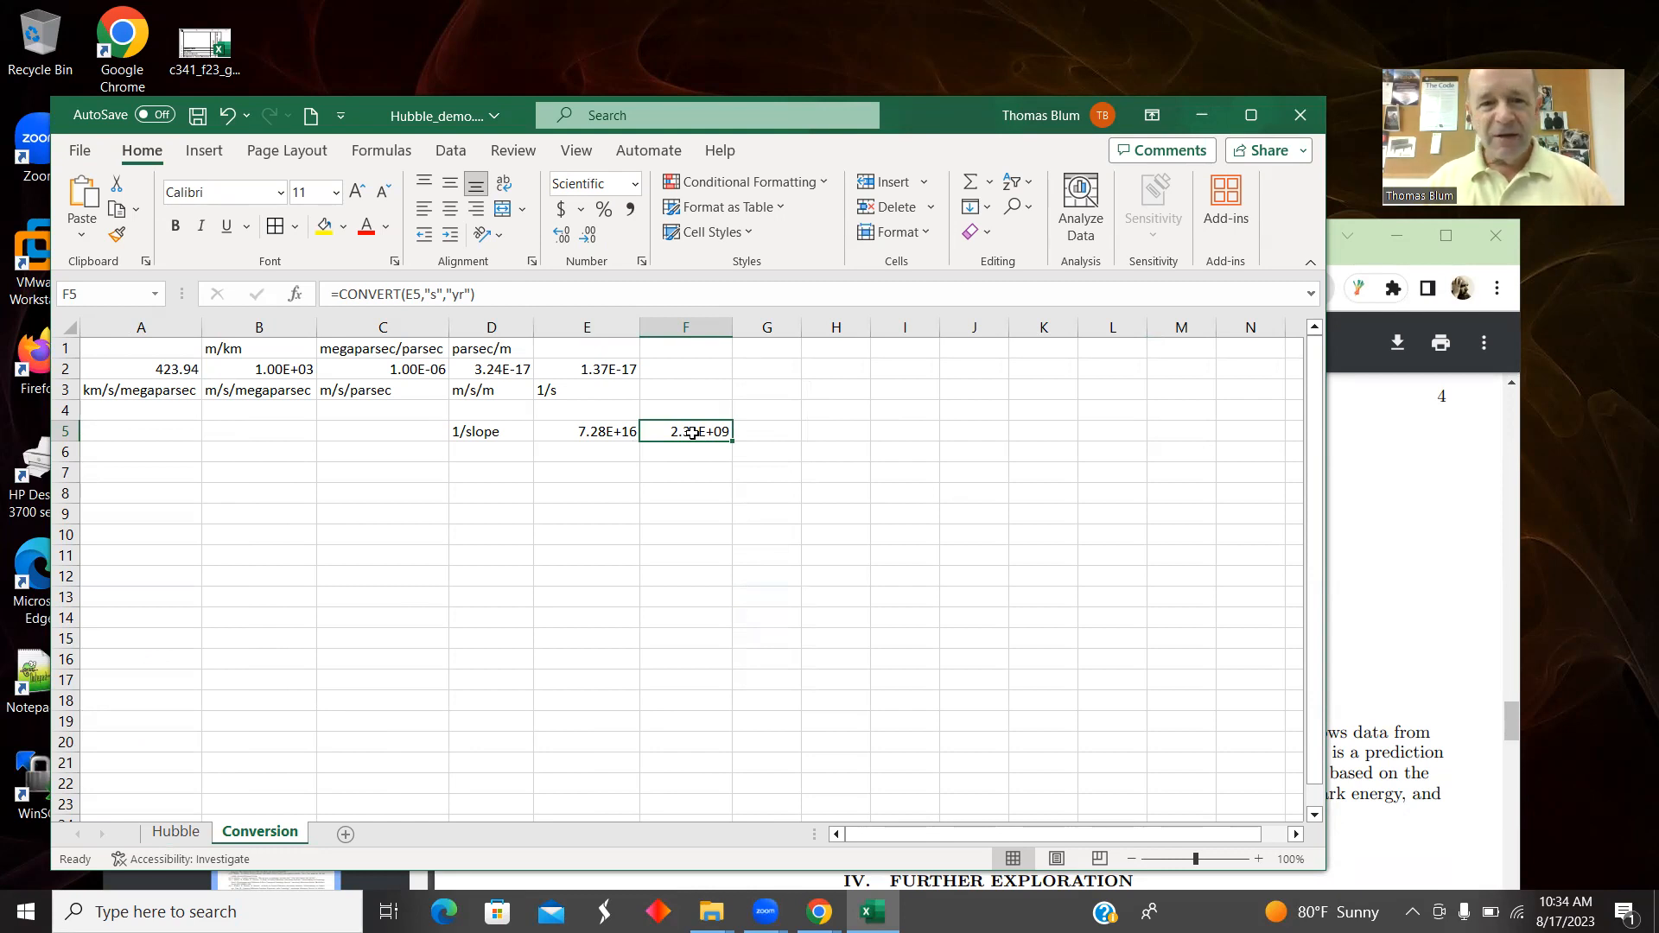
{"action": "left_click", "coordinate": [184, 369]}
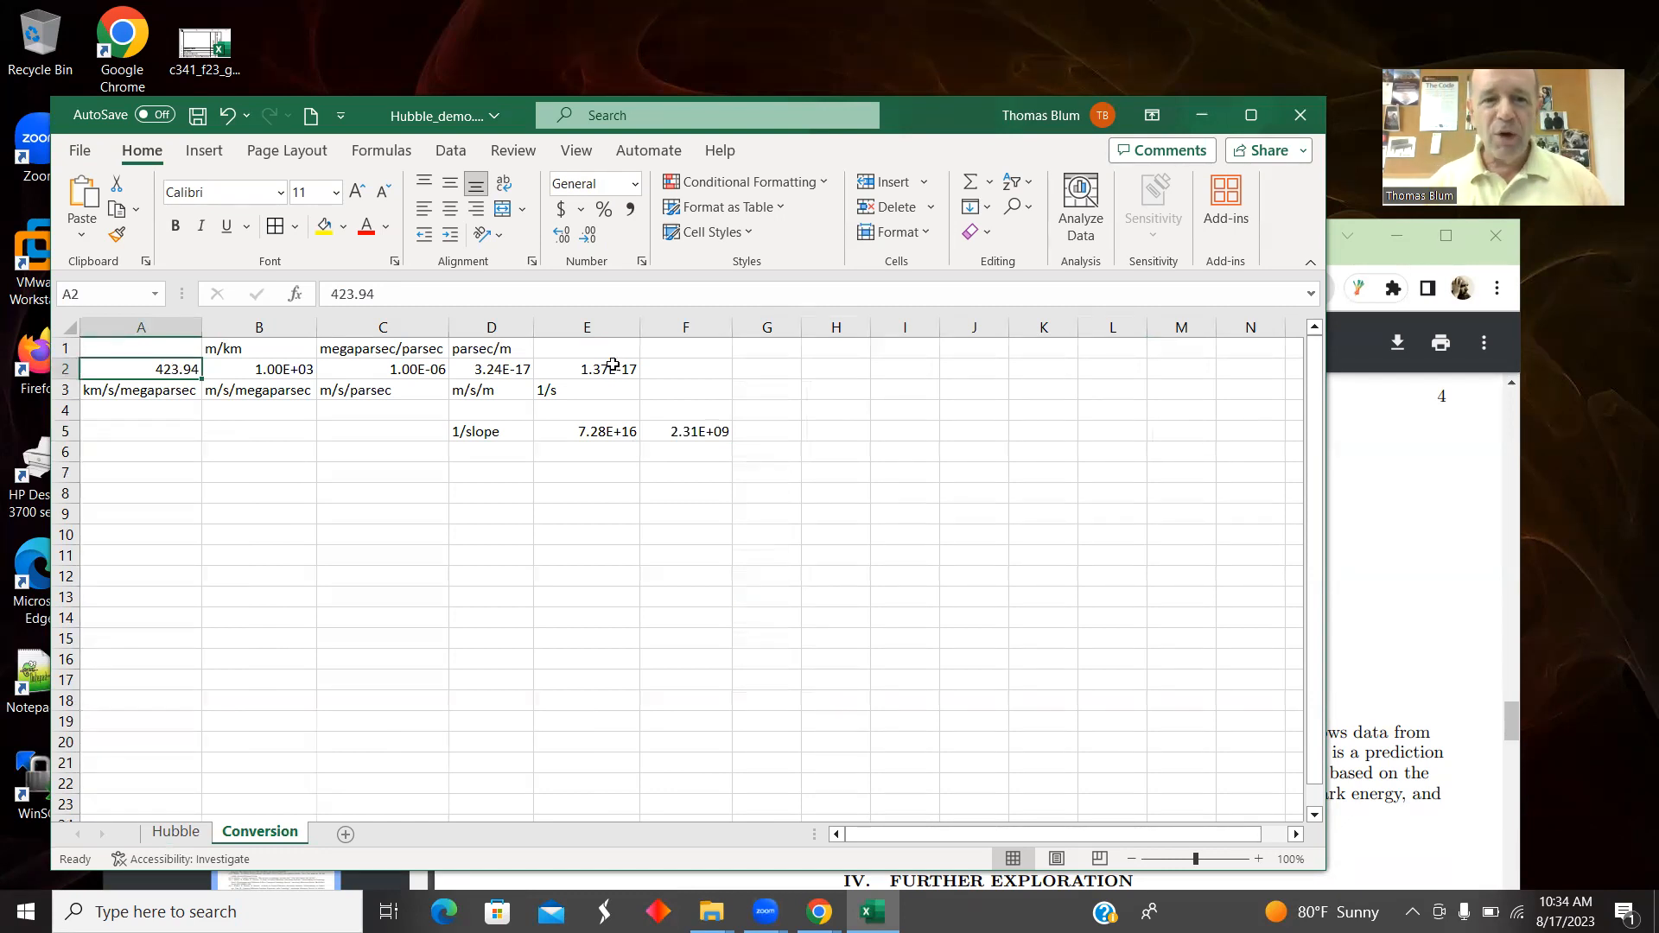
{"action": "left_click", "coordinate": [613, 366]}
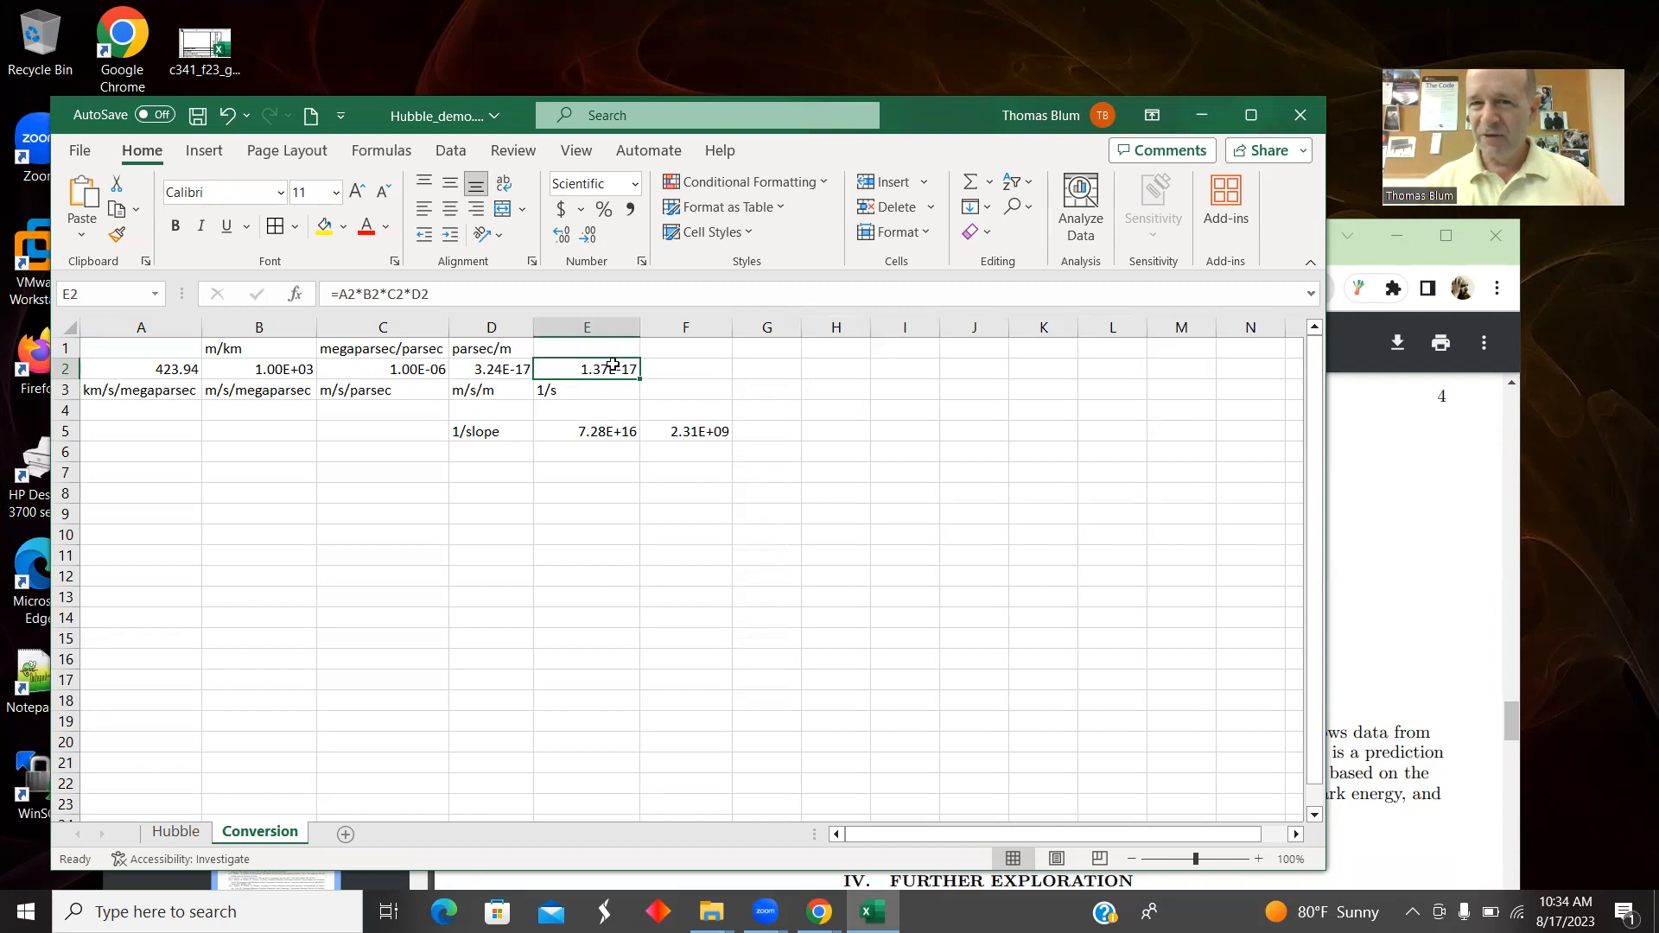
{"action": "left_click", "coordinate": [615, 431]}
{"action": "left_click", "coordinate": [696, 430]}
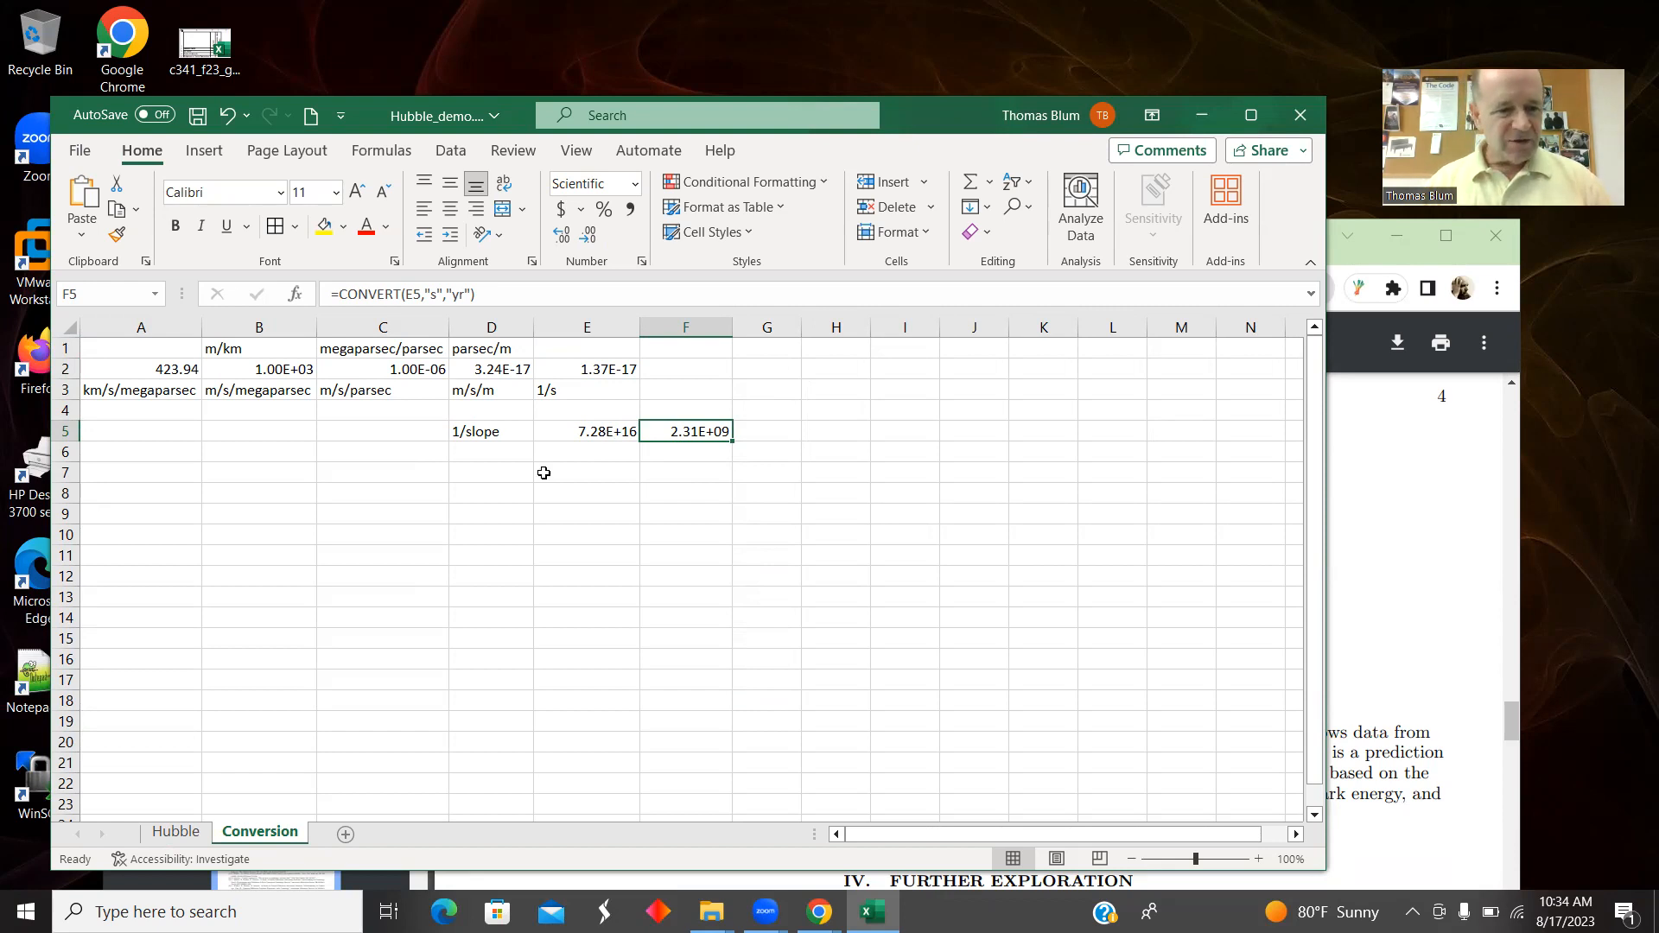
- Examine the Fig. 3 supernova plot in the Chrome PDF and return to the Conversion sheet in Excel
{"action": "left_click", "coordinate": [1367, 593]}
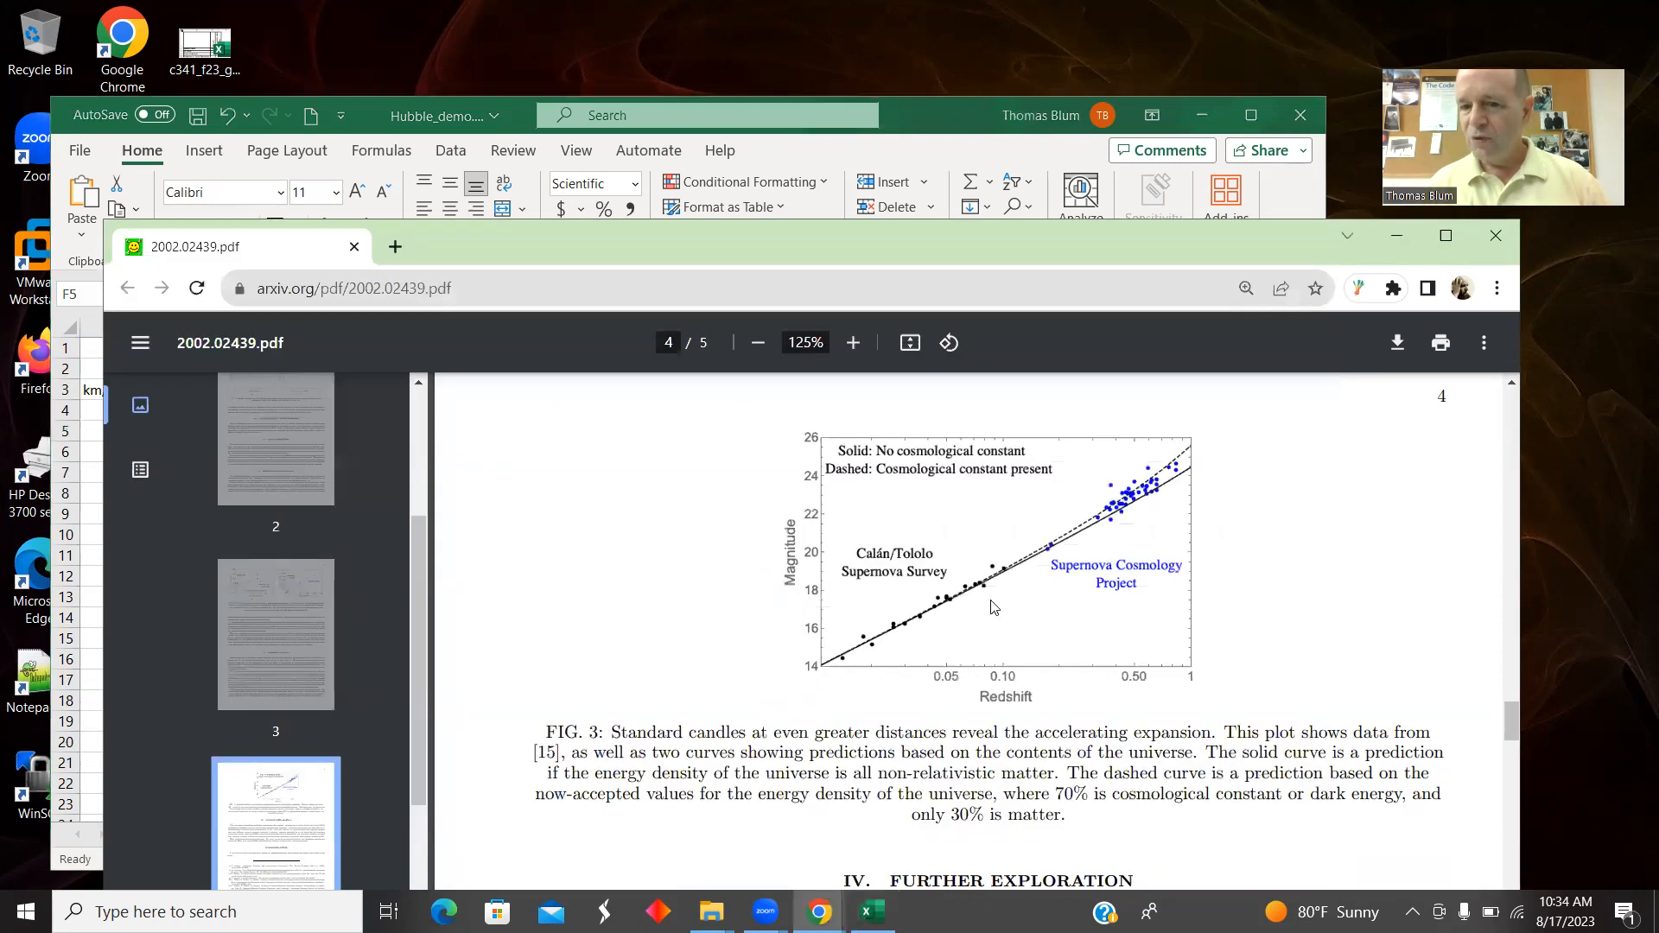
{"action": "left_click", "coordinate": [444, 124]}
{"action": "left_click", "coordinate": [770, 502]}
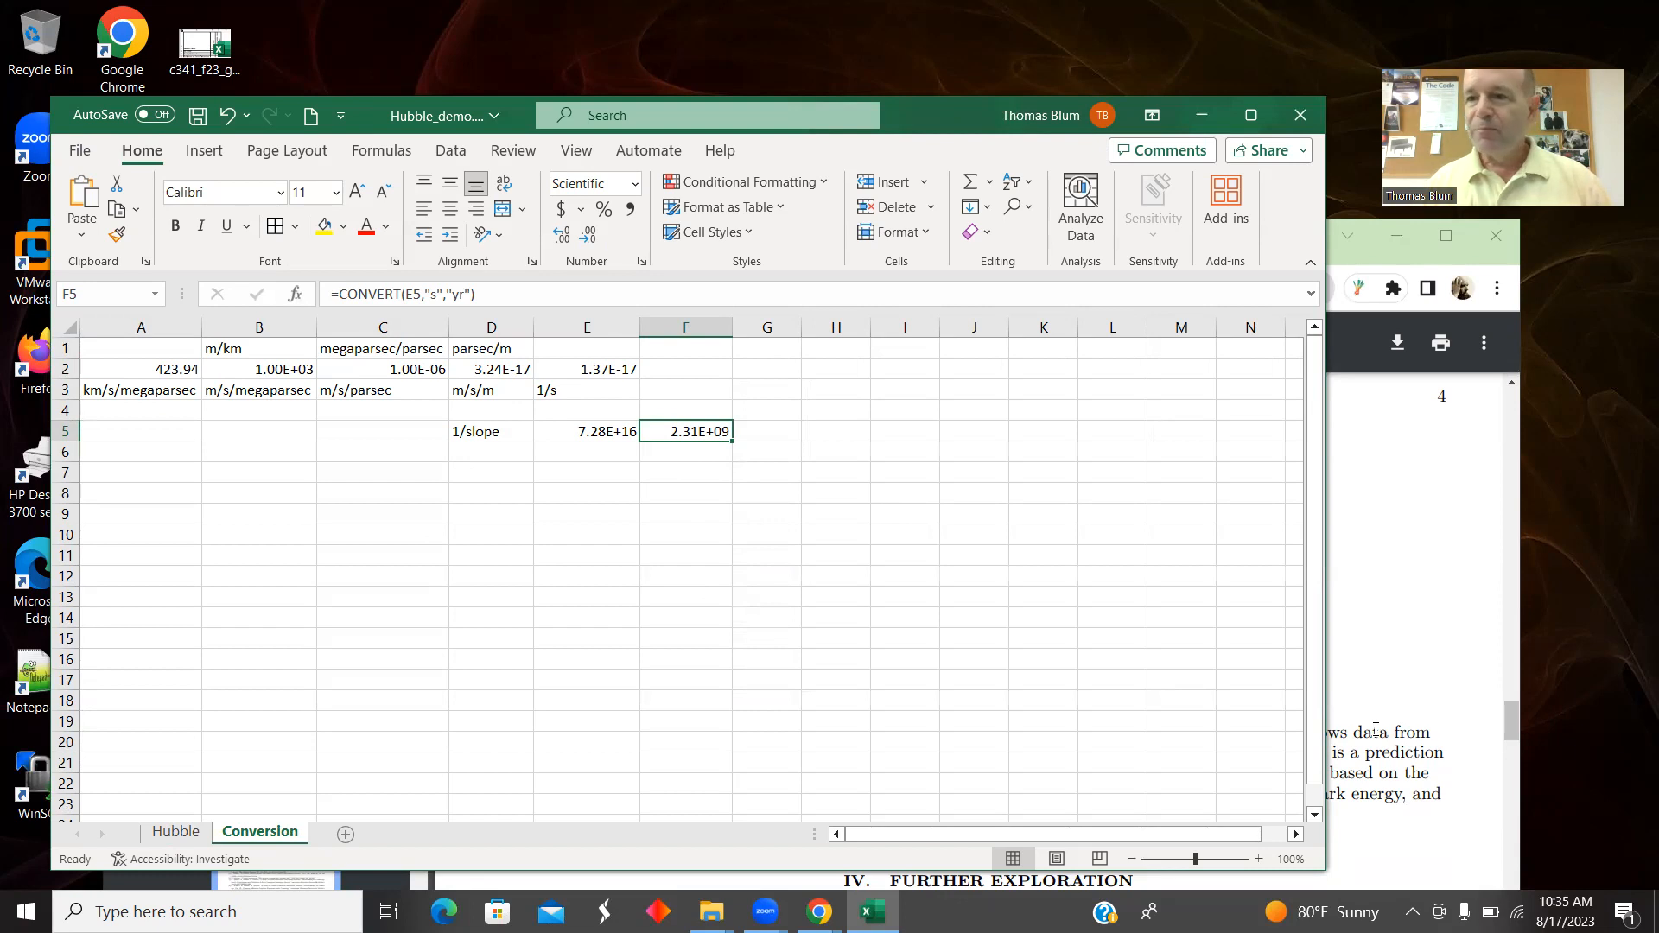
{"action": "left_click", "coordinate": [1271, 96]}
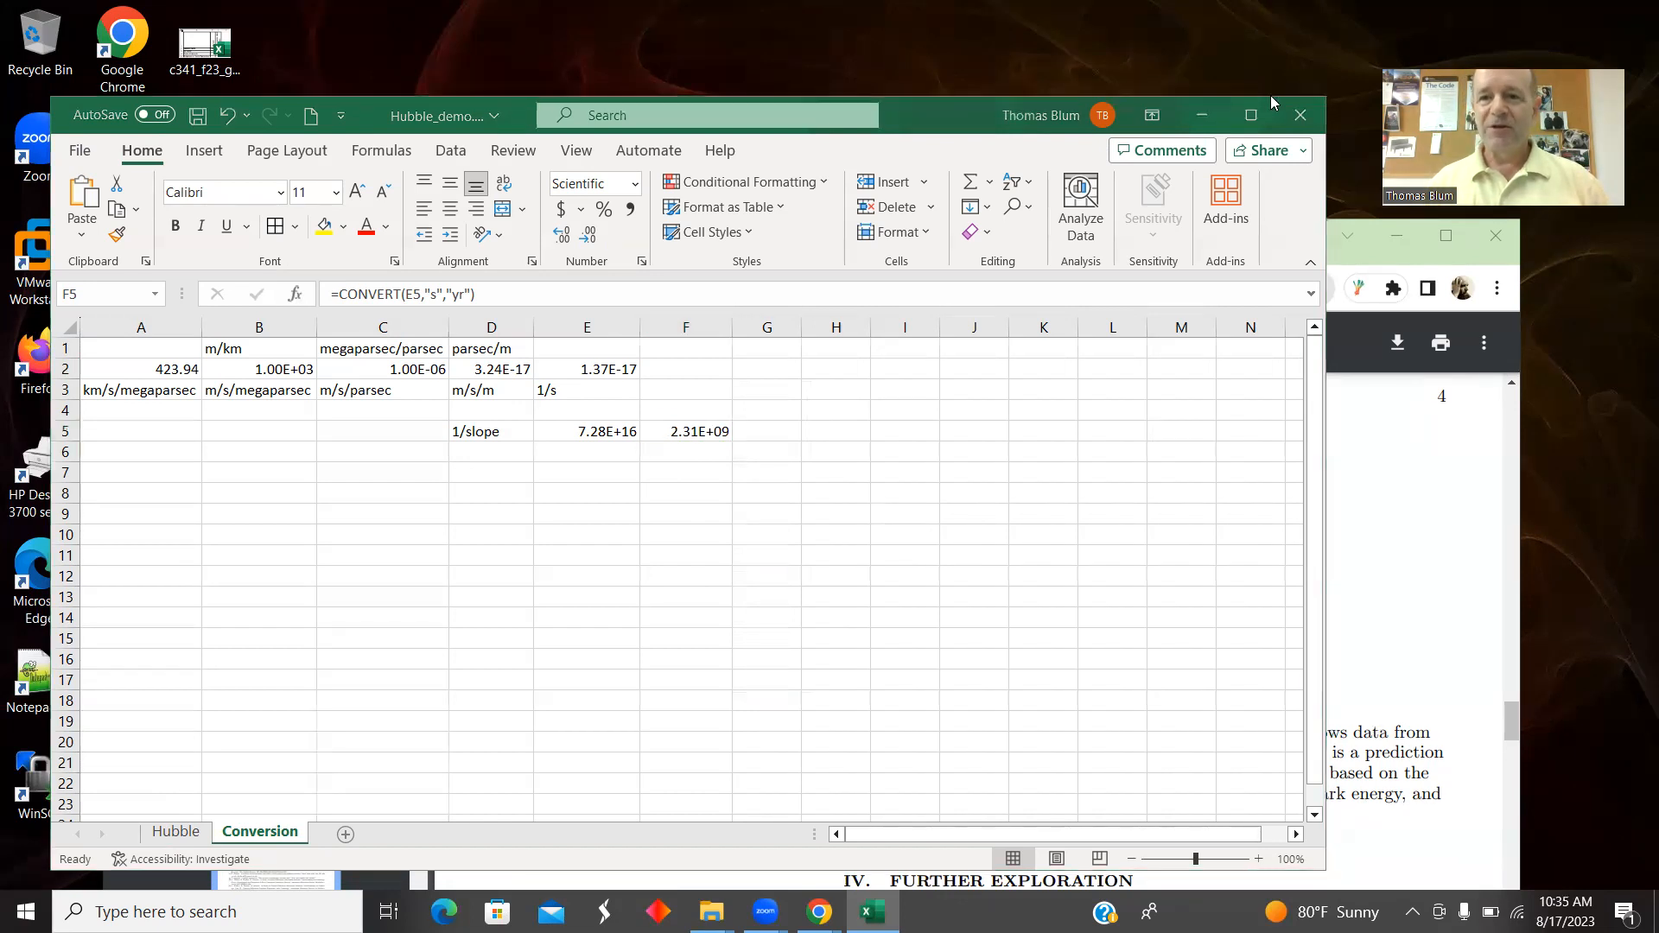